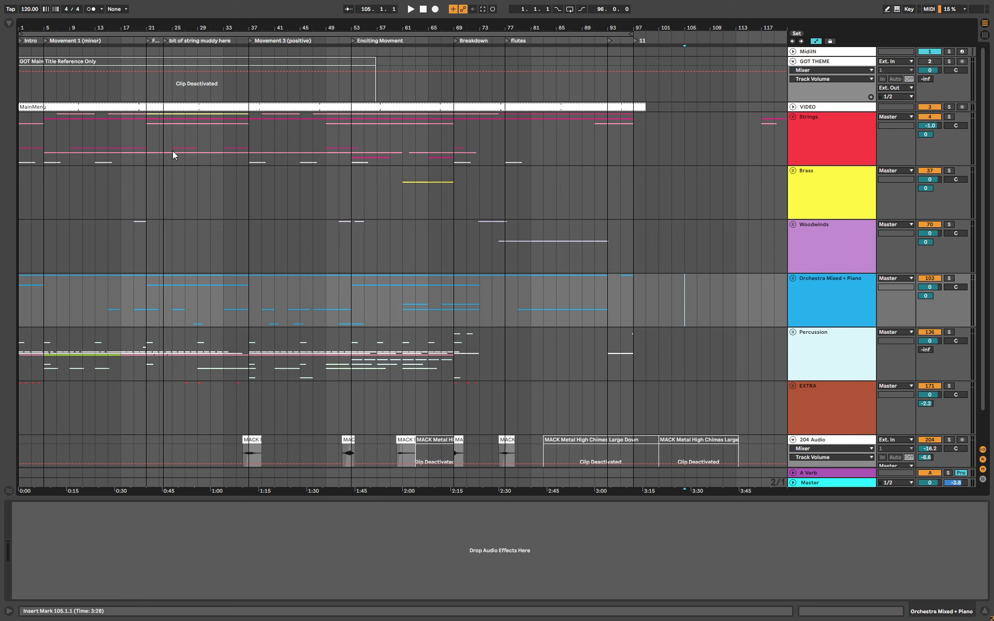
- Reactivate the GOT Main Title Reference Only clip and play the arrangement
{"action": "left_click", "coordinate": [83, 60]}
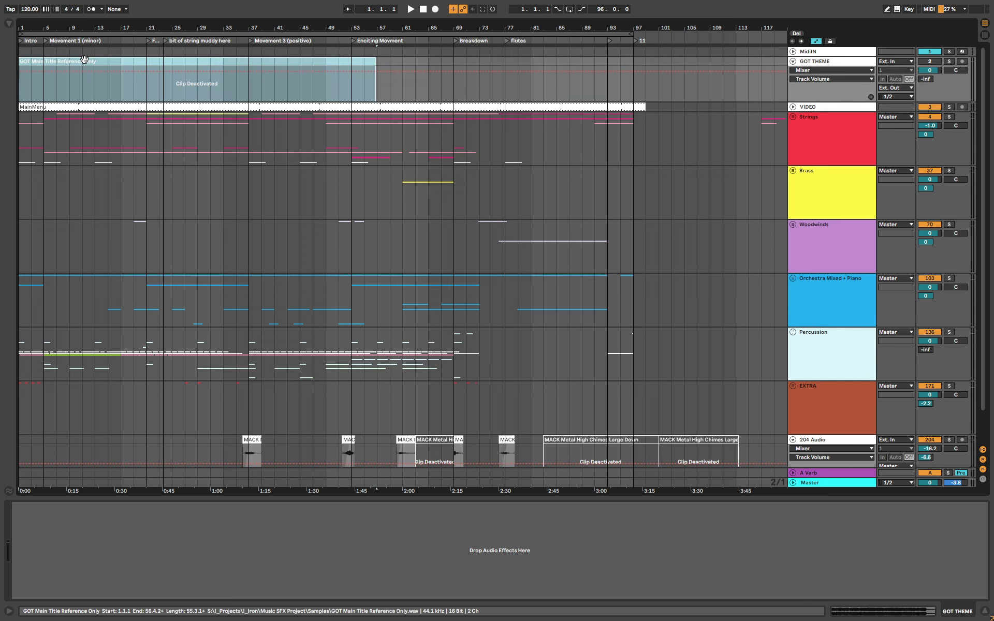
{"action": "key", "text": "0"}
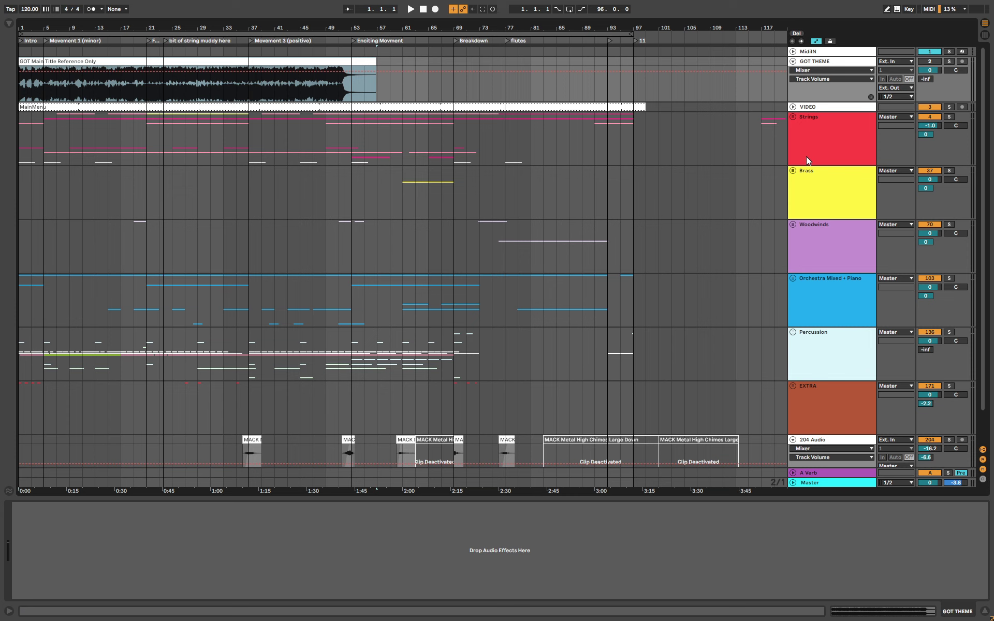
{"action": "left_click", "coordinate": [409, 9]}
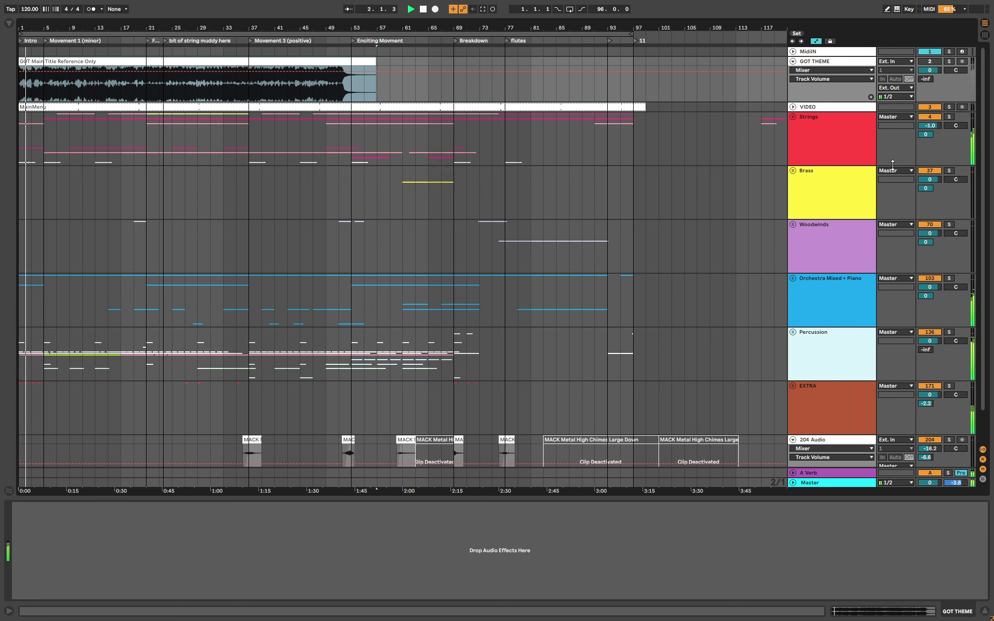
- Unfold the Strings group and look through its tracks during playback
{"action": "left_click", "coordinate": [792, 117]}
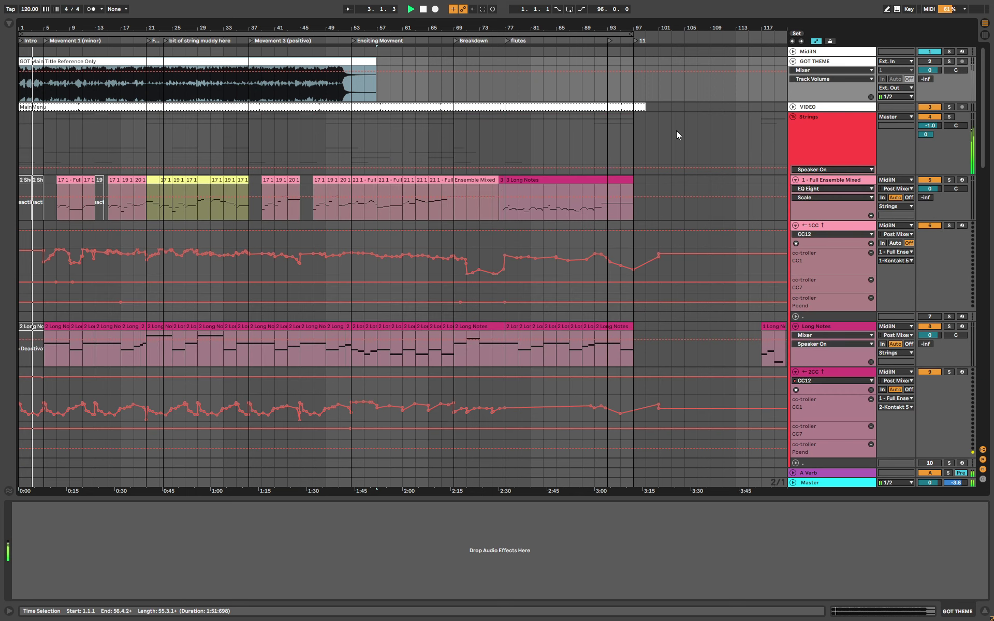
{"action": "scroll", "coordinate": [130, 191], "scroll_direction": "down", "scroll_amount": 2}
{"action": "scroll", "coordinate": [131, 193], "scroll_direction": "down", "scroll_amount": 10}
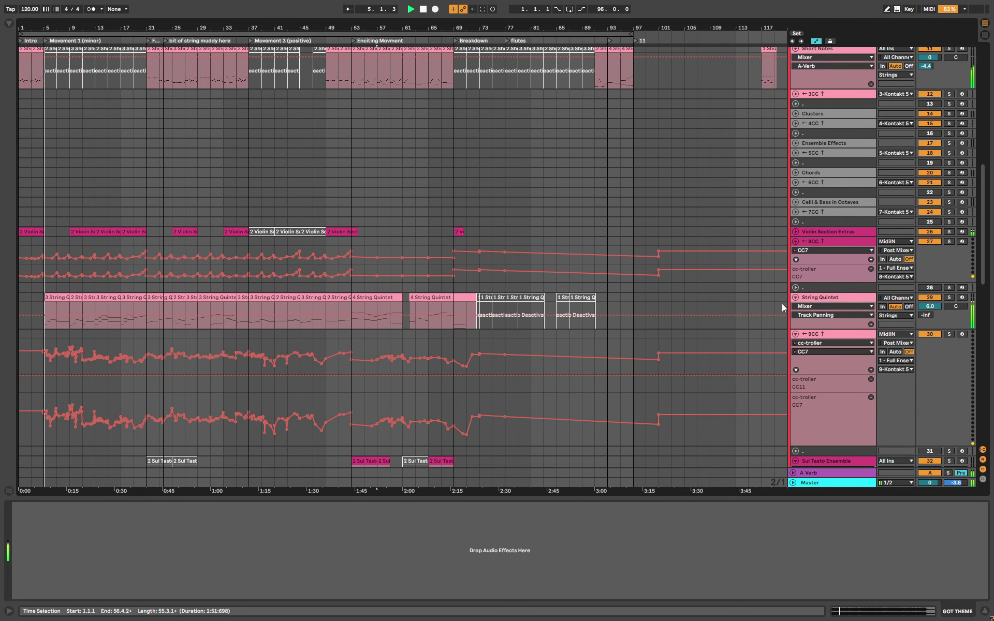
{"action": "scroll", "coordinate": [662, 275], "scroll_direction": "up", "scroll_amount": 12}
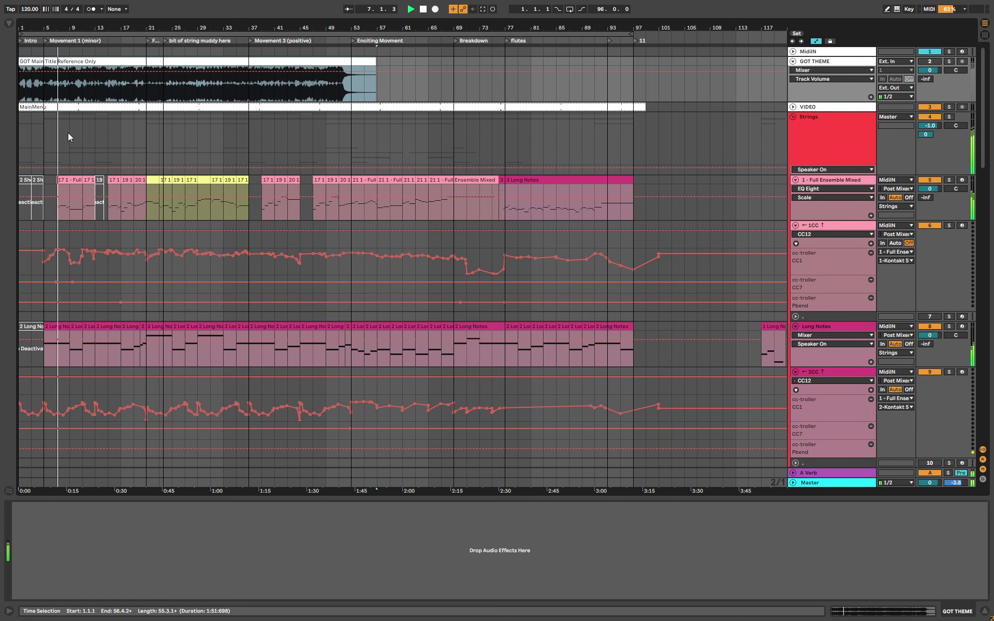
- Place the insert mark at bar 9 on the Strings track, watch the MainMenu.mov video and close its window
{"action": "left_click", "coordinate": [68, 133]}
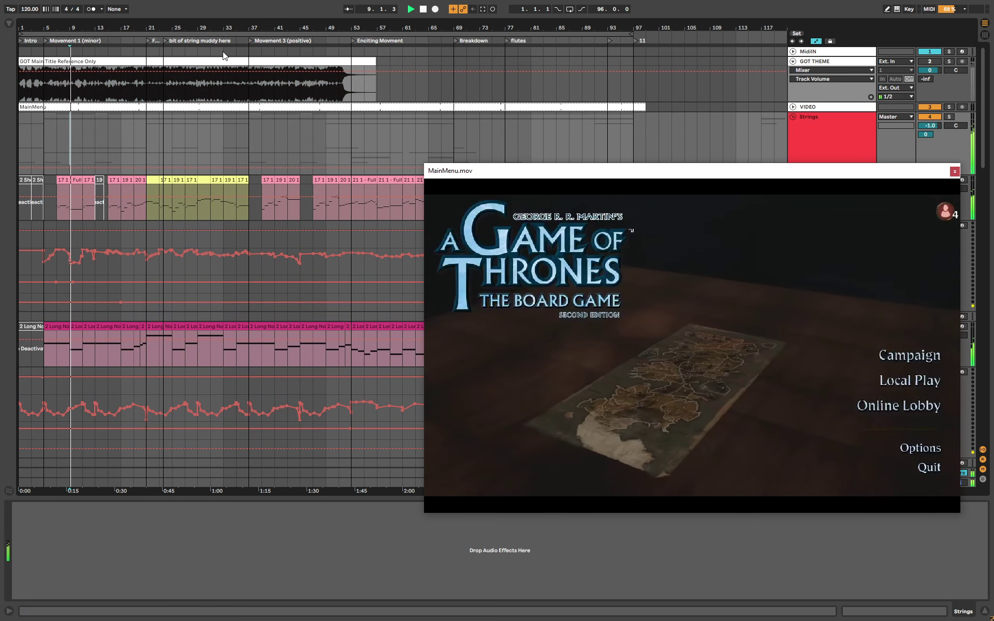
{"action": "left_click", "coordinate": [949, 61]}
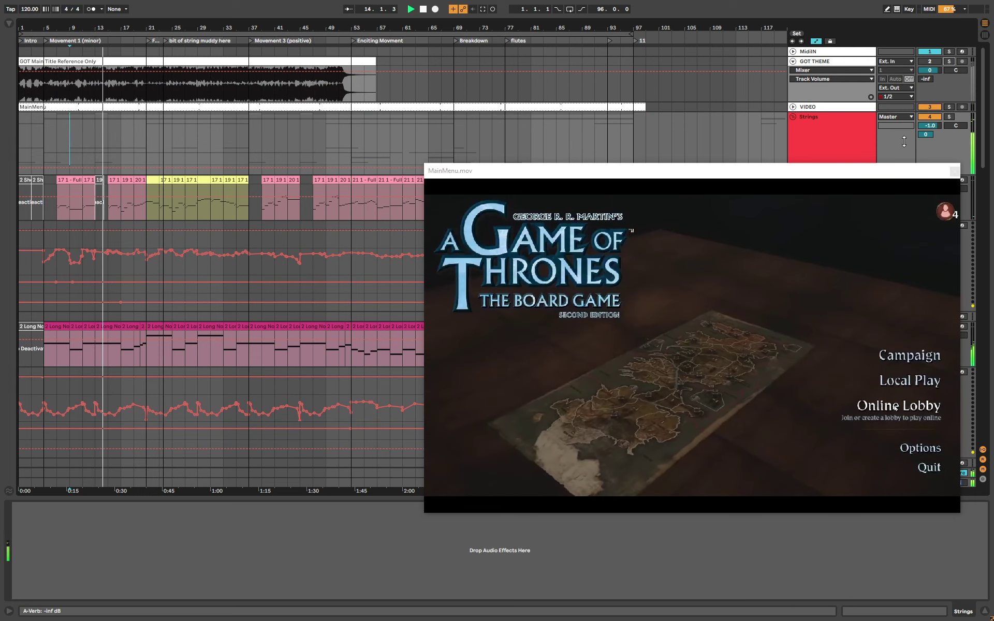
{"action": "left_click", "coordinate": [950, 172]}
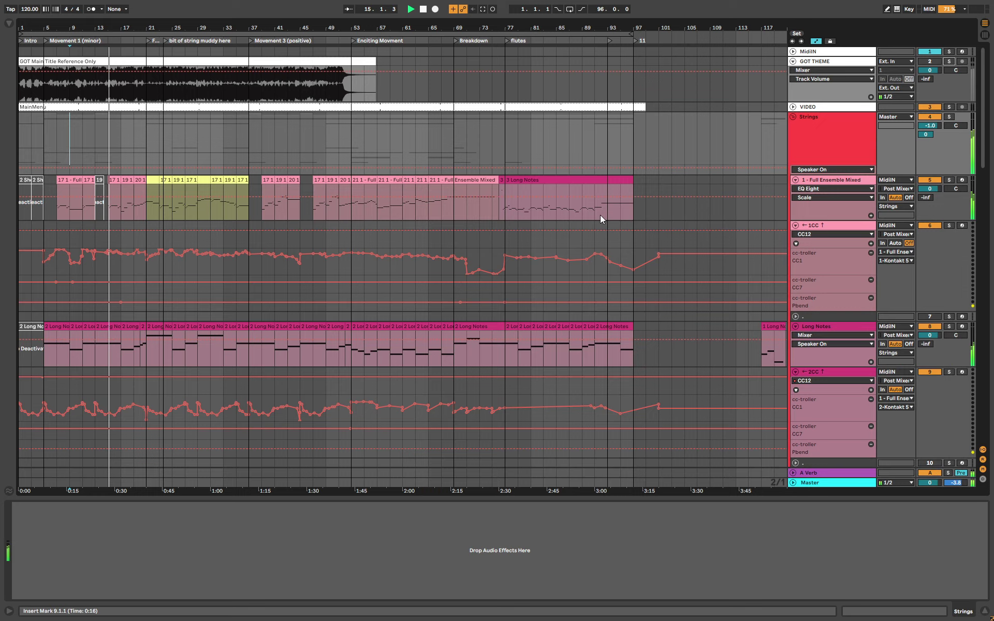
- Audition the String Quintet track soloed and inspect the neighbouring string tracks
{"action": "scroll", "coordinate": [601, 217], "scroll_direction": "down", "scroll_amount": 10}
{"action": "scroll", "coordinate": [601, 215], "scroll_direction": "down", "scroll_amount": 2}
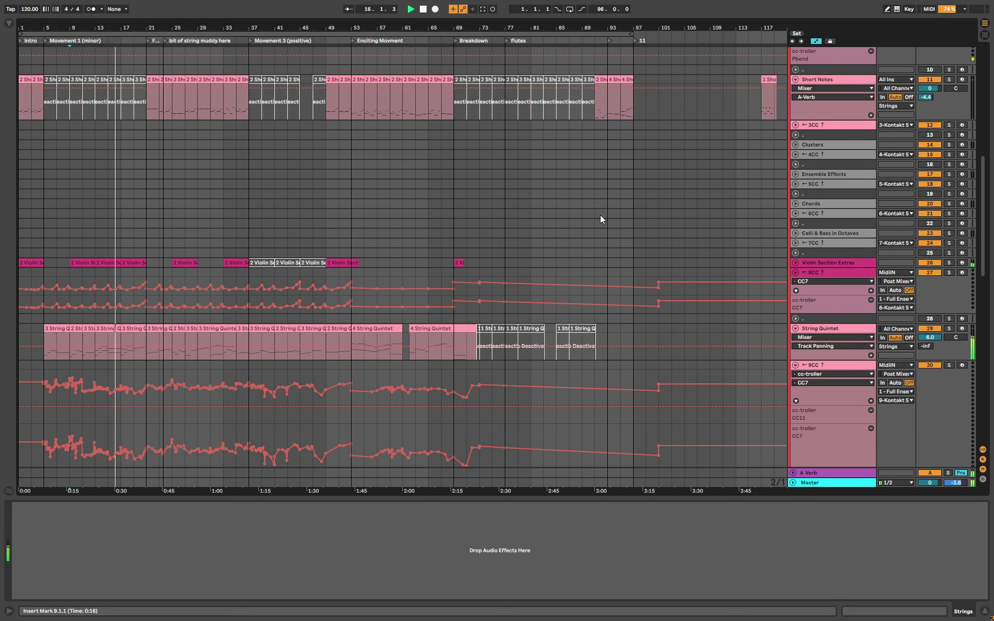
{"action": "left_click", "coordinate": [948, 330]}
{"action": "scroll", "coordinate": [396, 288], "scroll_direction": "down", "scroll_amount": 3}
{"action": "scroll", "coordinate": [395, 288], "scroll_direction": "down", "scroll_amount": 1}
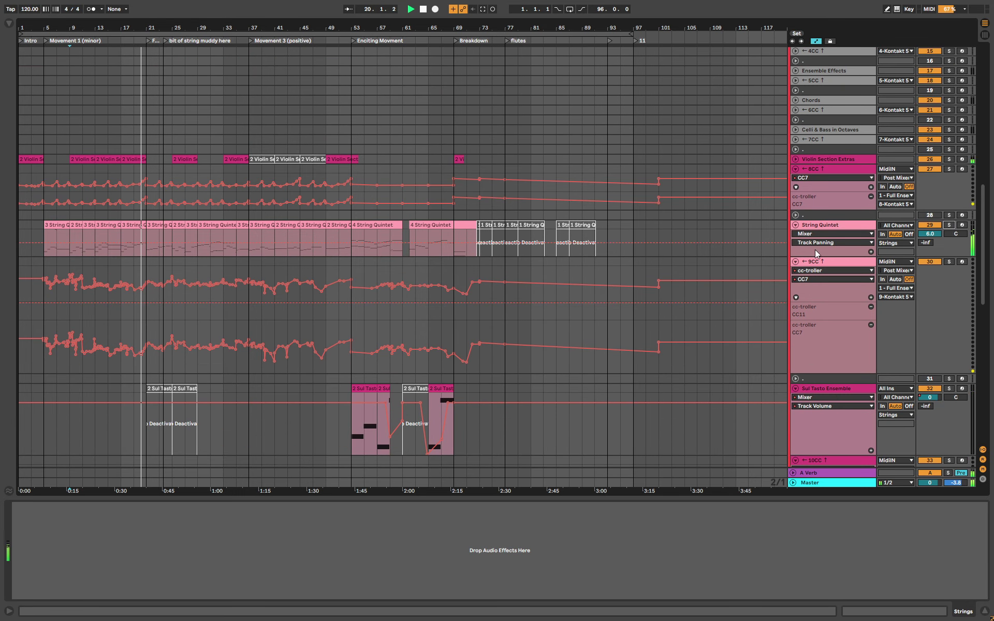
- Unfold the Orchestra Mixed + Piano group and look through its tracks, including Cimbalom, Choir AH and HARP
{"action": "scroll", "coordinate": [571, 285], "scroll_direction": "down", "scroll_amount": 15}
{"action": "scroll", "coordinate": [571, 284], "scroll_direction": "down", "scroll_amount": 2}
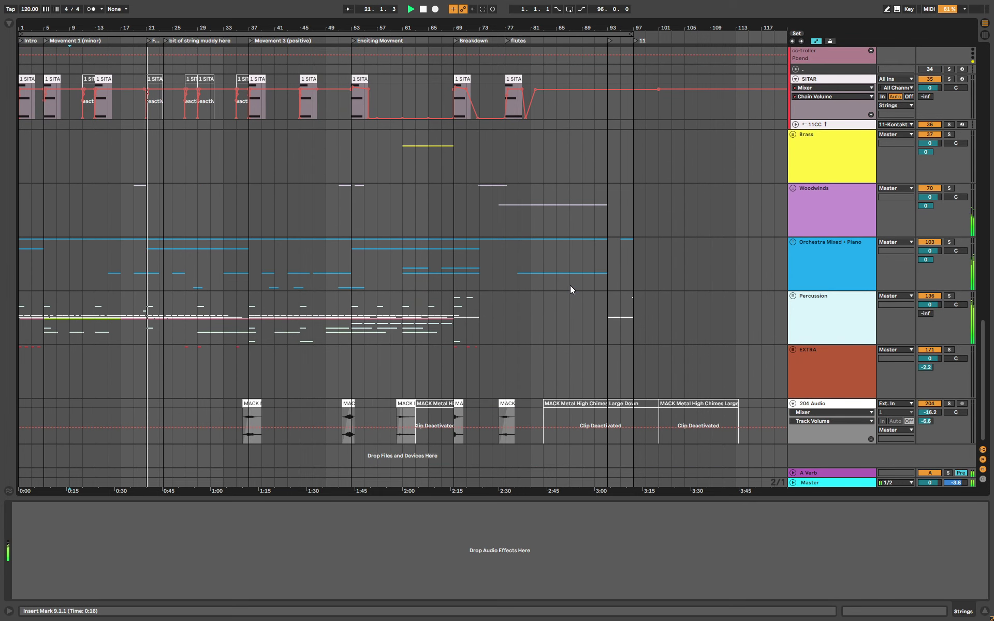
{"action": "left_click", "coordinate": [793, 242]}
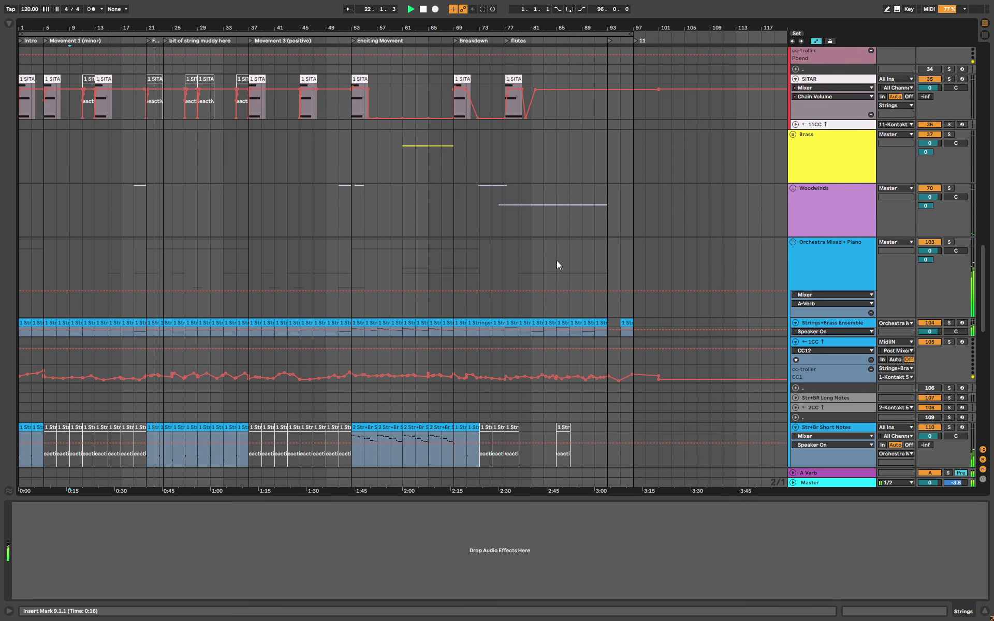
{"action": "scroll", "coordinate": [558, 260], "scroll_direction": "down", "scroll_amount": 20}
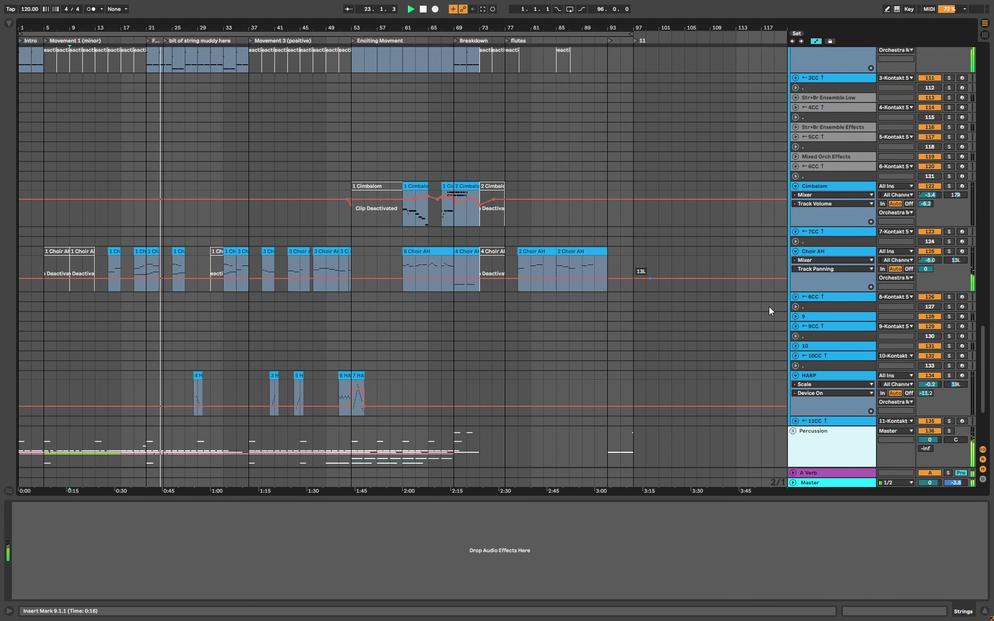
{"action": "scroll", "coordinate": [769, 307], "scroll_direction": "down", "scroll_amount": 5}
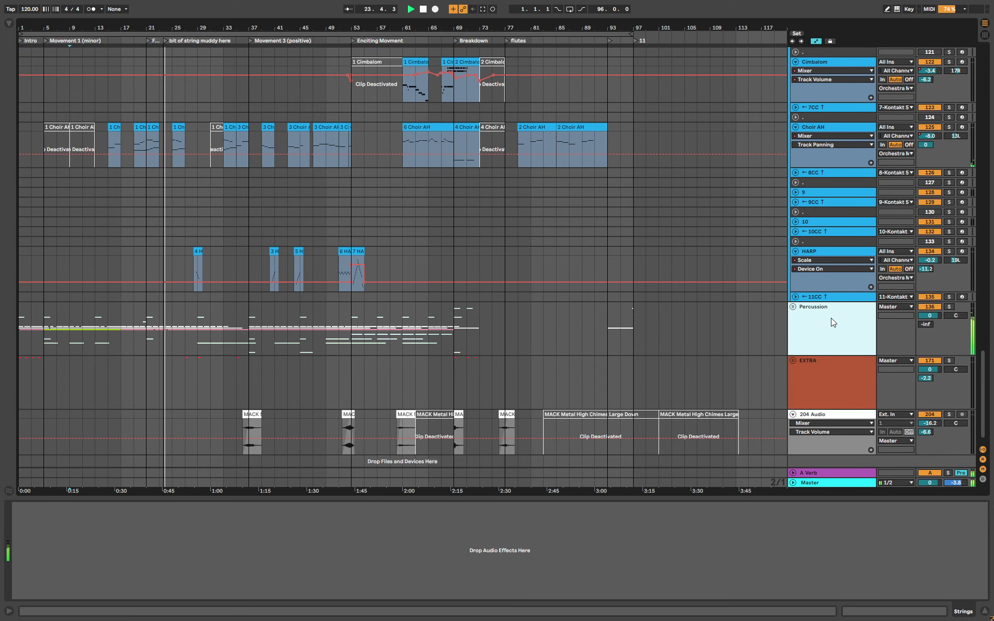
- Unfold the Percussion group and audition the Choir AH track by soloing and unsoloing it
{"action": "left_click", "coordinate": [793, 306]}
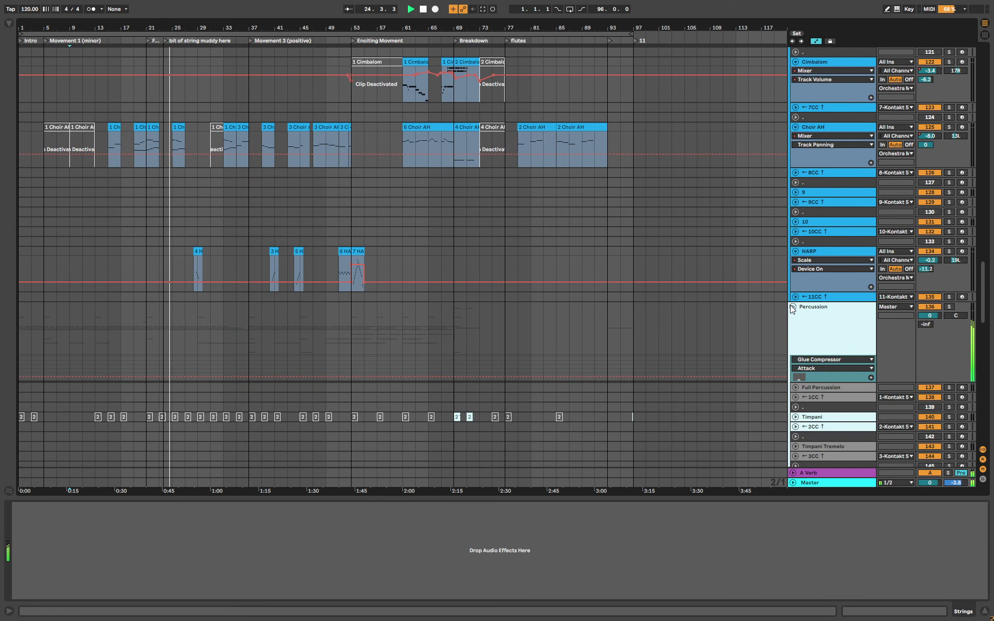
{"action": "left_click", "coordinate": [949, 127]}
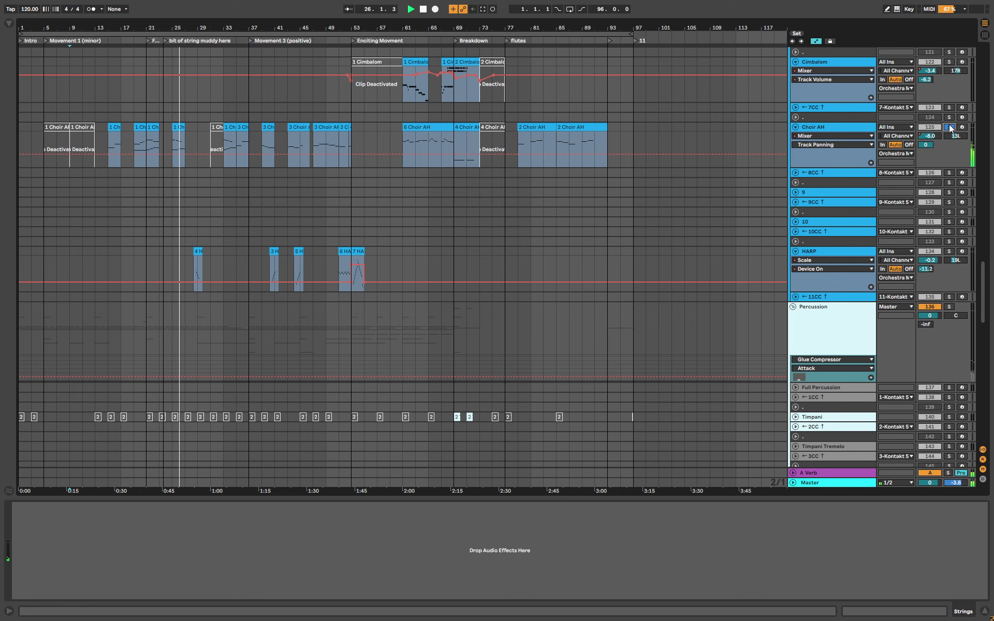
{"action": "left_click", "coordinate": [949, 126]}
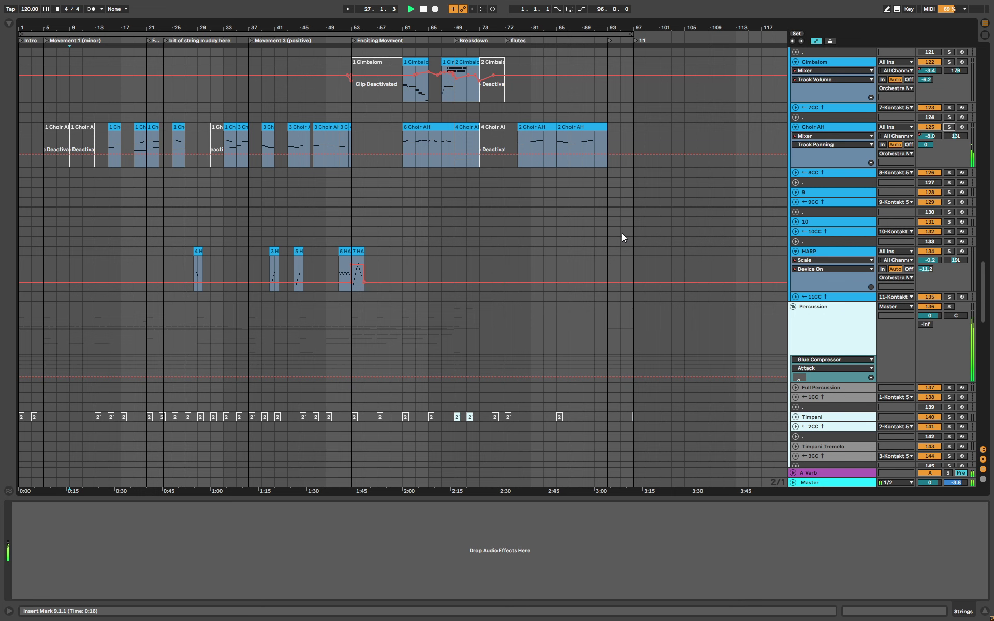
- Look through the Percussion group's tracks, from Apocalypse Mega Mixer down to Tubular Bells Metal
{"action": "scroll", "coordinate": [623, 233], "scroll_direction": "down", "scroll_amount": 10}
{"action": "scroll", "coordinate": [623, 233], "scroll_direction": "down", "scroll_amount": 10}
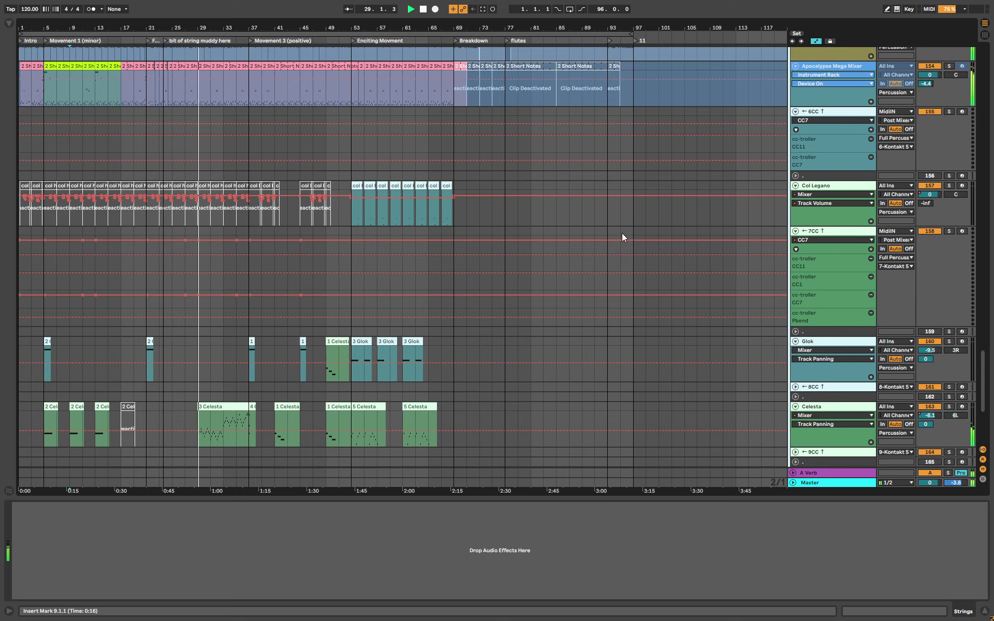
{"action": "scroll", "coordinate": [623, 269], "scroll_direction": "down", "scroll_amount": 3}
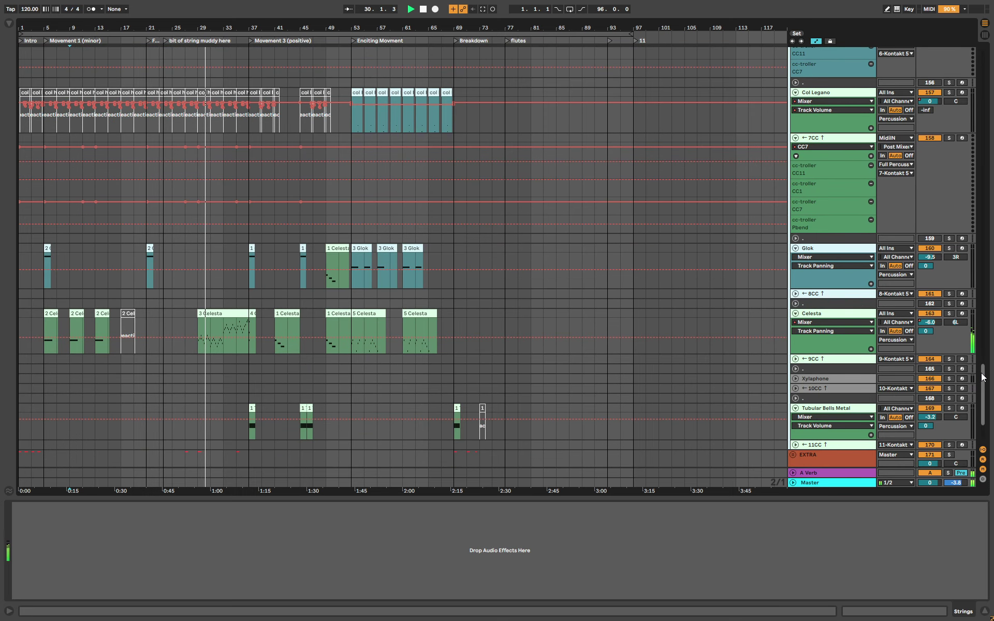
- Unfold the Brass group and look past its tracks to the Strings+Brass Ensemble
{"action": "left_click_drag", "start_coordinate": [982, 372], "coordinate": [987, 179]}
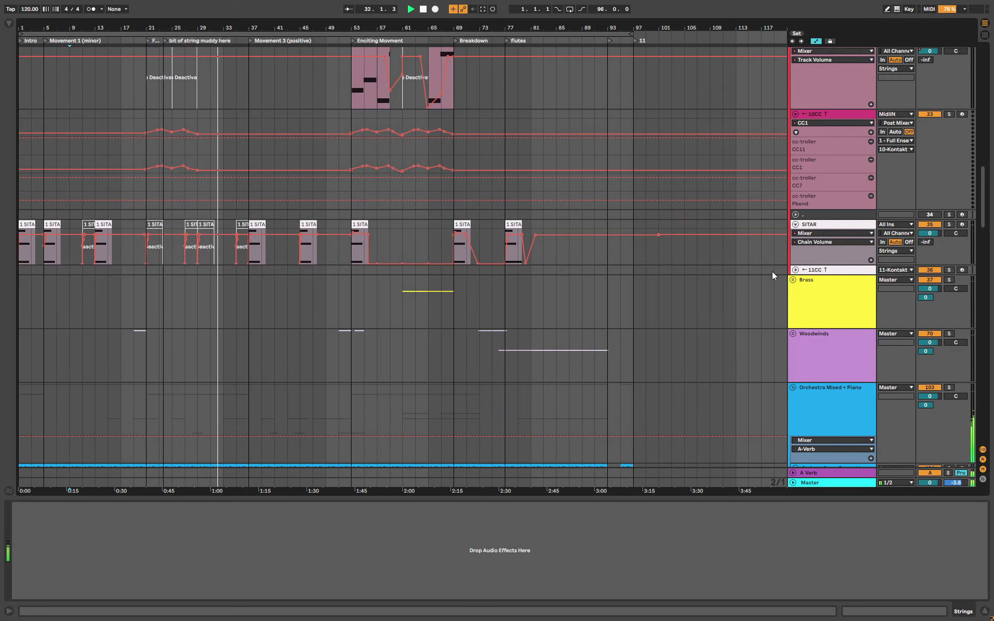
{"action": "left_click", "coordinate": [793, 279]}
{"action": "scroll", "coordinate": [493, 268], "scroll_direction": "down", "scroll_amount": 15}
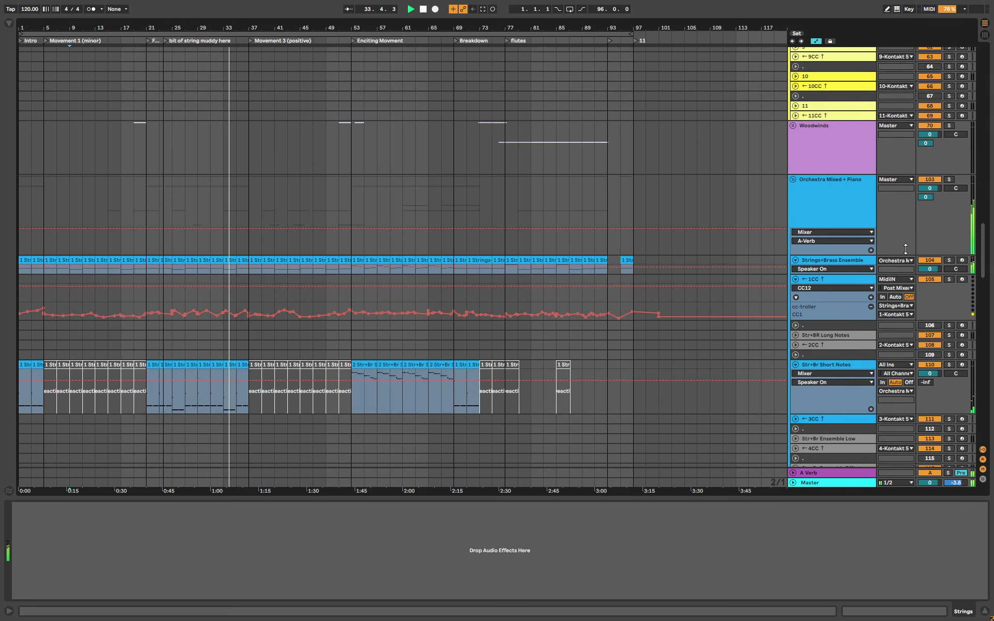
- Audition the Strings+Brass Ensemble and Str+Br Short Notes tracks one after the other in solo, leaving neither soloed
{"action": "left_click", "coordinate": [949, 261]}
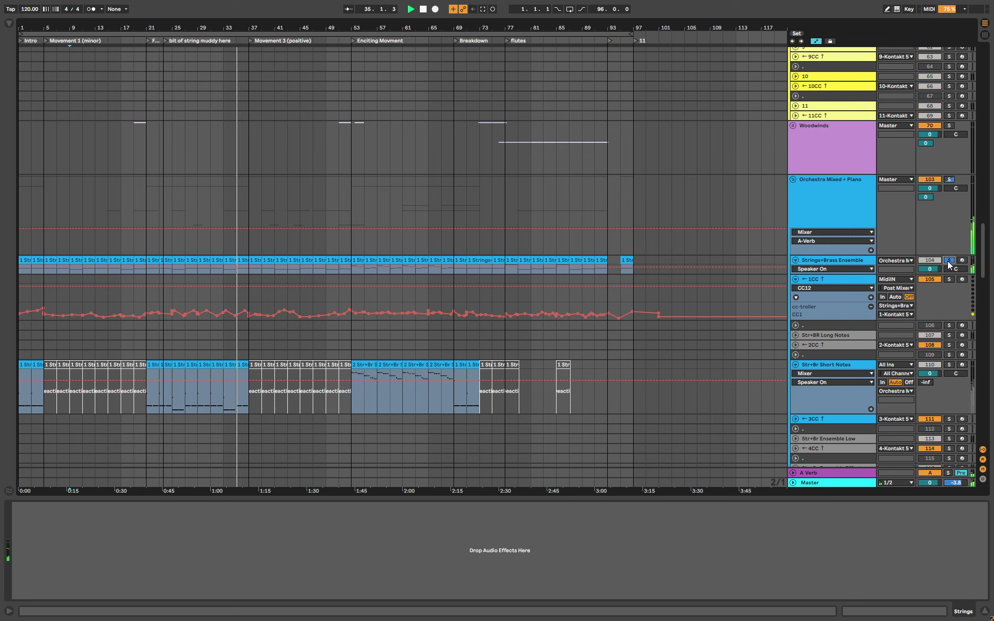
{"action": "left_click", "coordinate": [949, 365]}
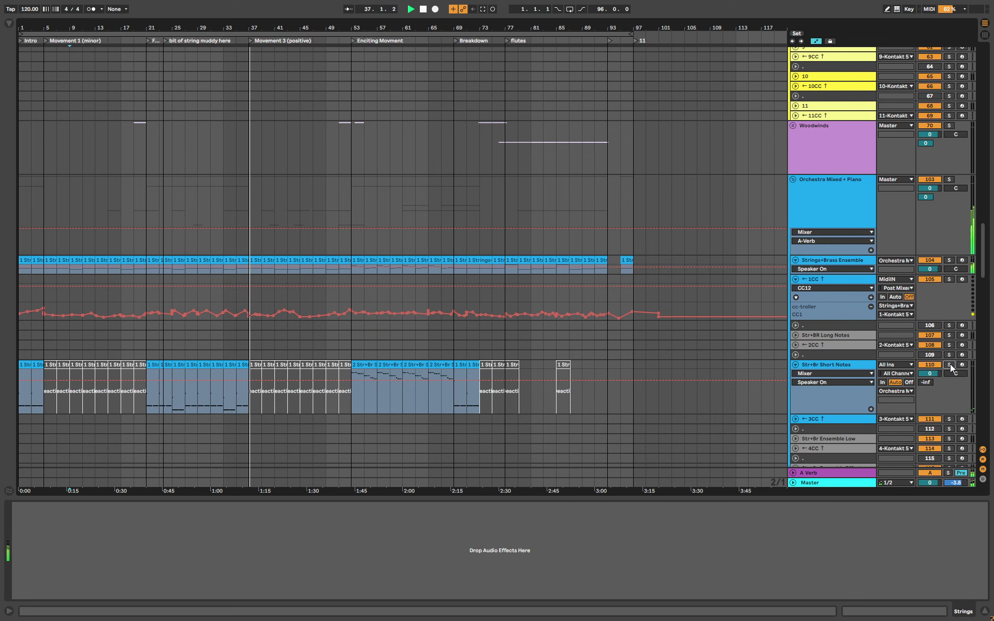
{"action": "left_click", "coordinate": [950, 365]}
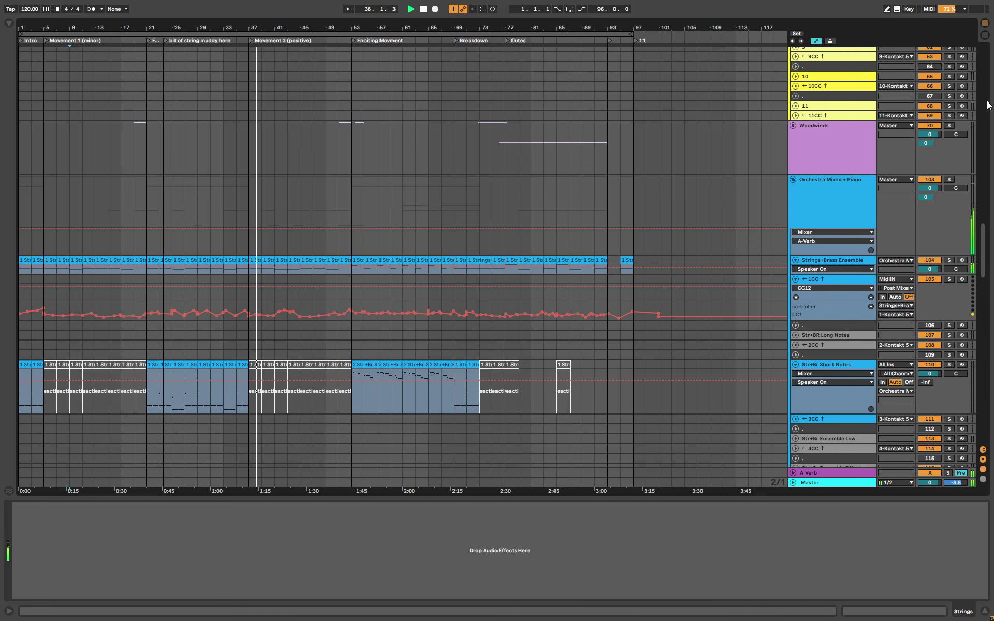
- Return to the Strings group's tracks and stop the playback
{"action": "left_click", "coordinate": [984, 99]}
{"action": "left_click", "coordinate": [984, 99]}
{"action": "left_click", "coordinate": [984, 99]}
{"action": "left_click", "coordinate": [421, 11]}
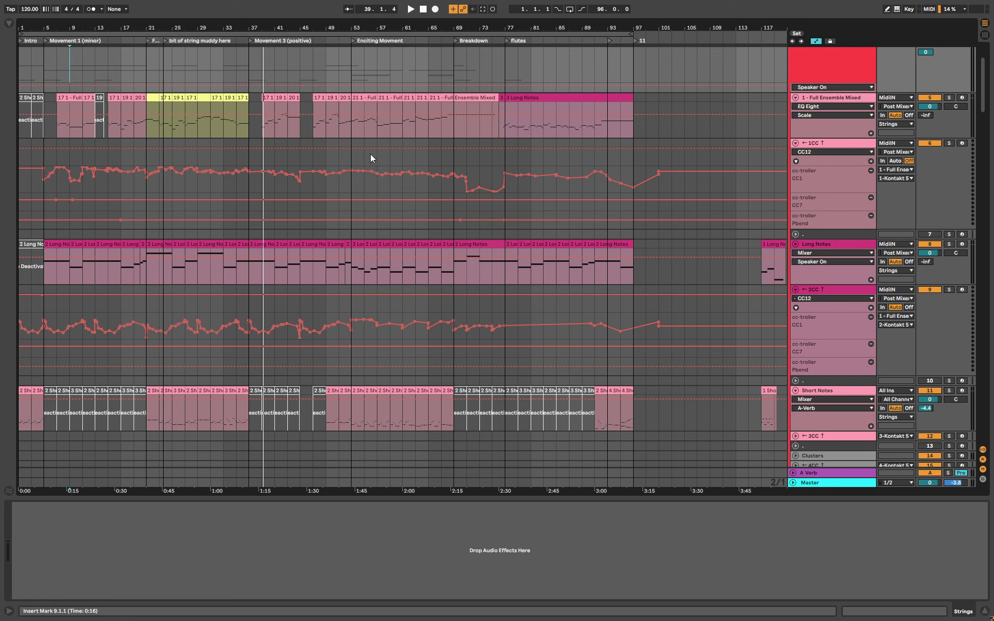
- Open the Full Ensemble Mixed clip at bar 39 and show its MIDI Ctrl envelope for 1: Modulation Wheel
{"action": "double_click", "coordinate": [264, 119]}
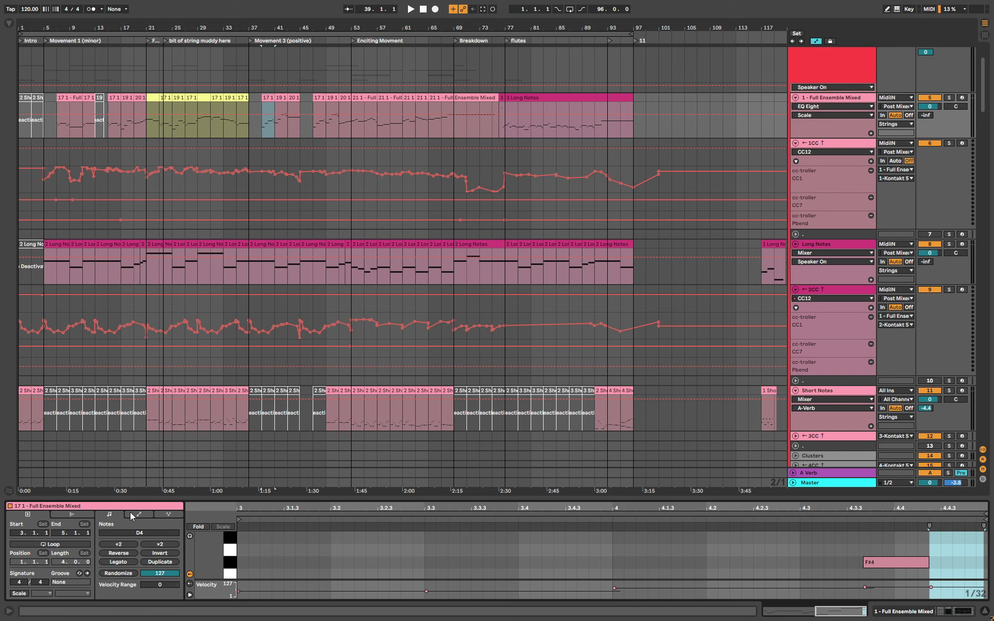
{"action": "left_click", "coordinate": [137, 515]}
{"action": "left_click", "coordinate": [131, 533]}
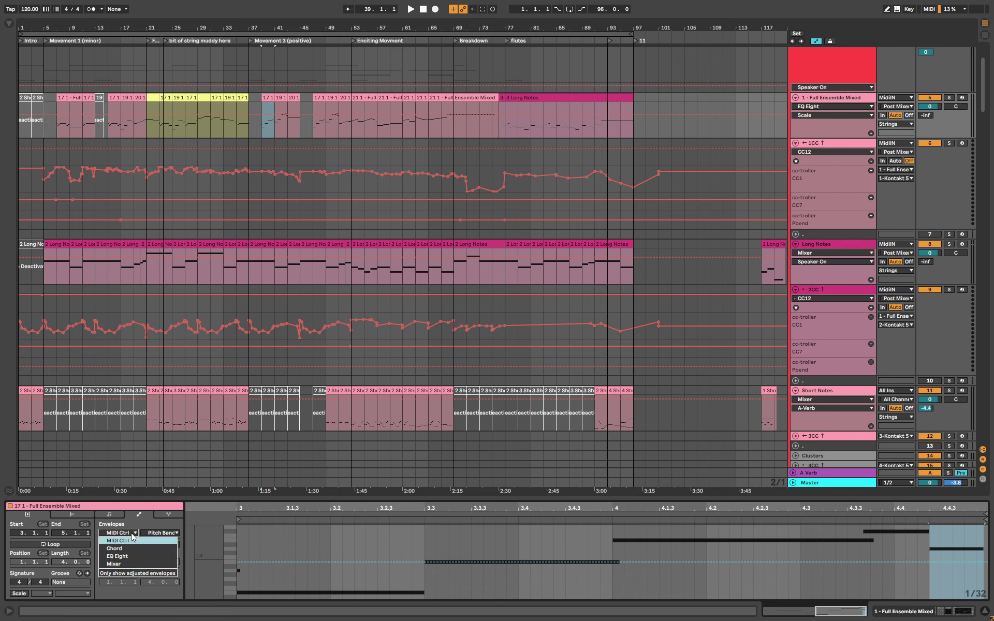
{"action": "left_click", "coordinate": [156, 530]}
{"action": "left_click", "coordinate": [161, 533]}
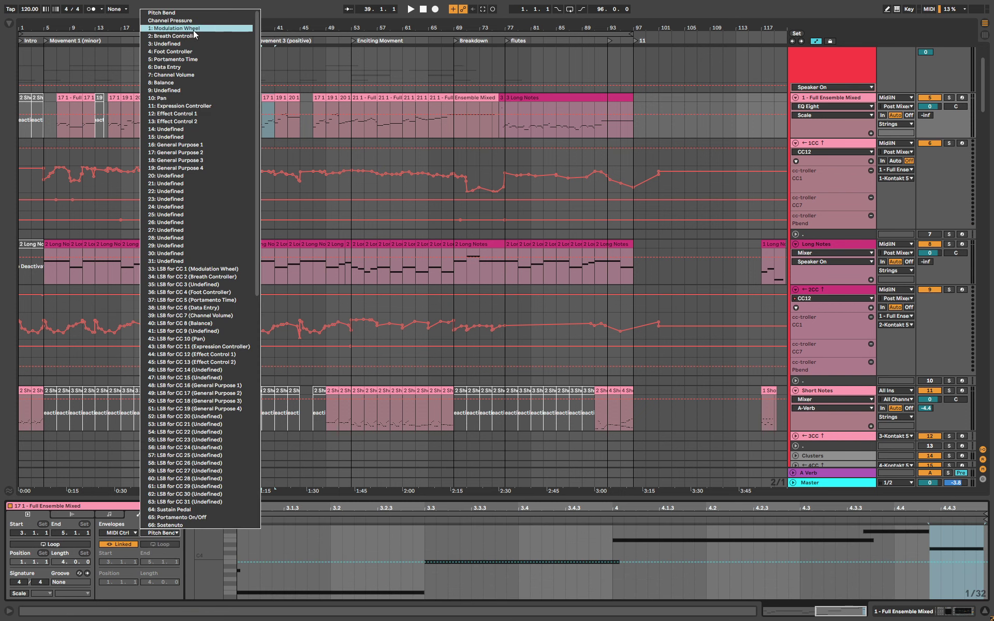
{"action": "left_click", "coordinate": [174, 28]}
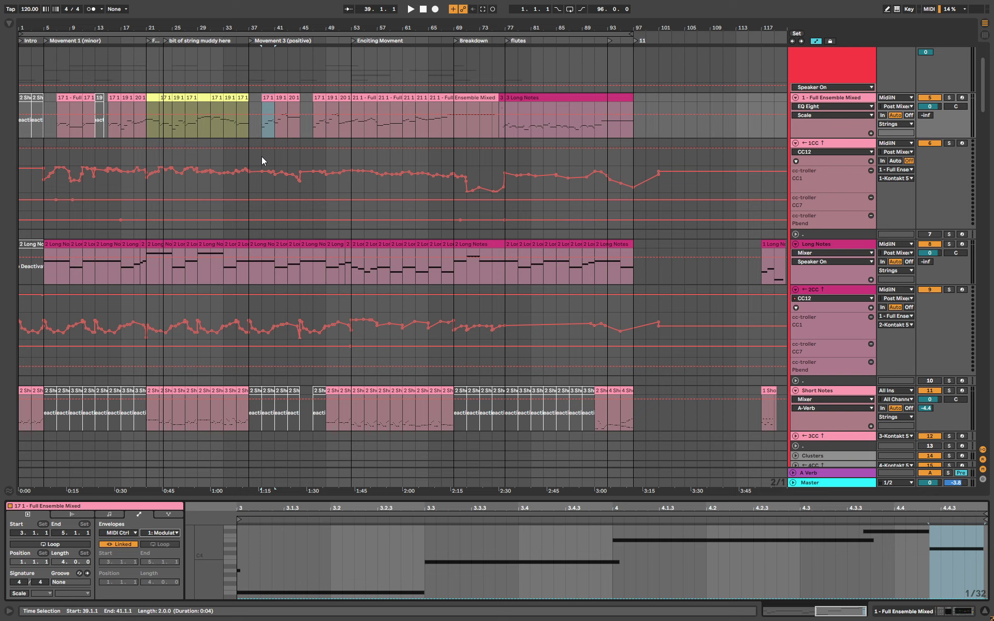
- Compare the 1CC track's automation lane at bar 39 with the Full Ensemble Mixed clip above it, selecting each in turn
{"action": "scroll", "coordinate": [310, 217], "scroll_direction": "down", "scroll_amount": 15}
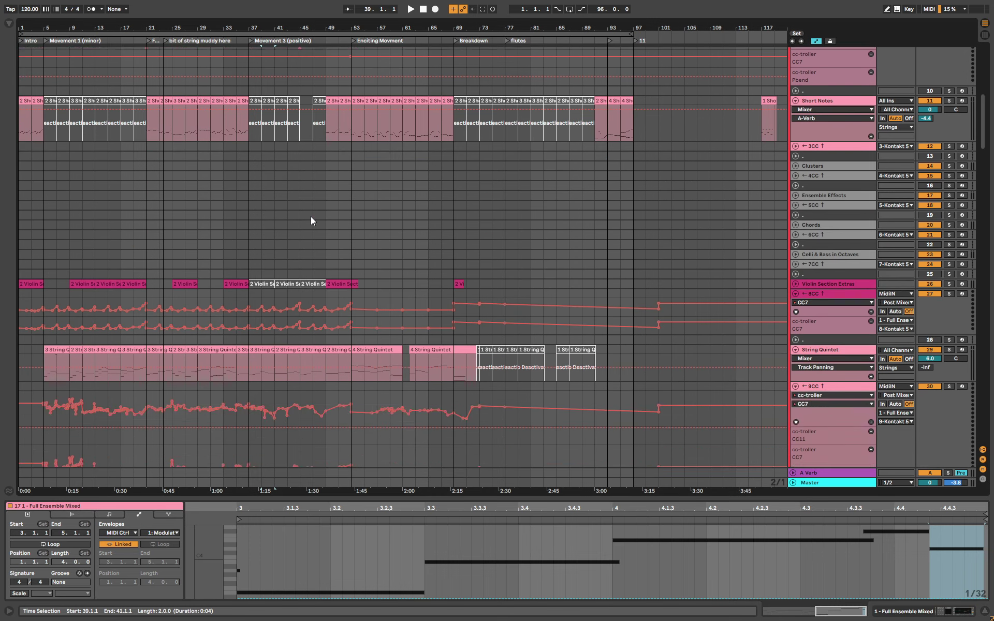
{"action": "scroll", "coordinate": [310, 216], "scroll_direction": "up", "scroll_amount": 10}
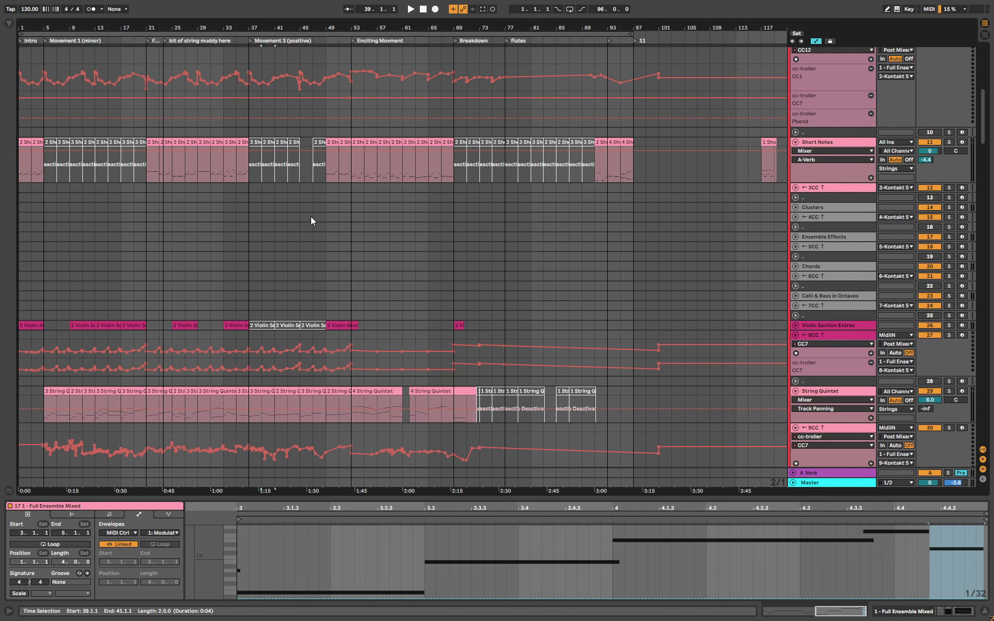
{"action": "scroll", "coordinate": [310, 217], "scroll_direction": "up", "scroll_amount": 8}
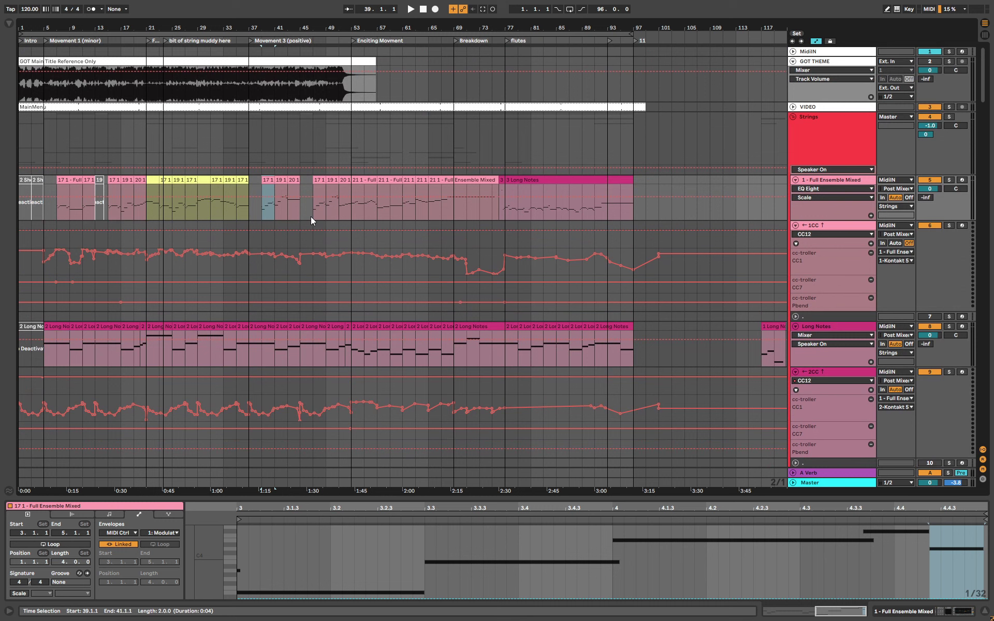
{"action": "left_click", "coordinate": [265, 181]}
{"action": "left_click", "coordinate": [261, 274]}
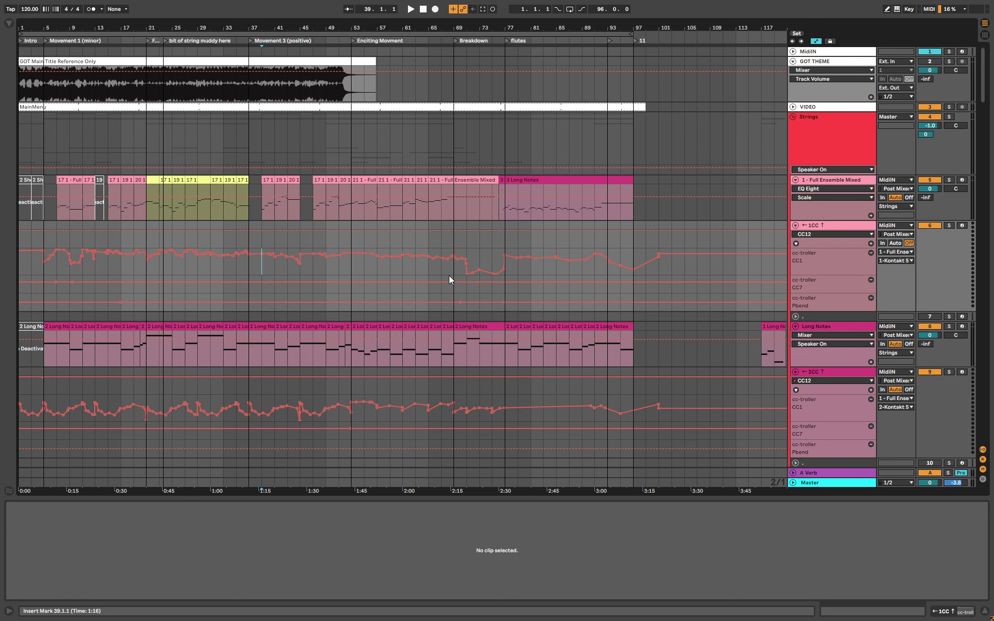
{"action": "left_click", "coordinate": [267, 180]}
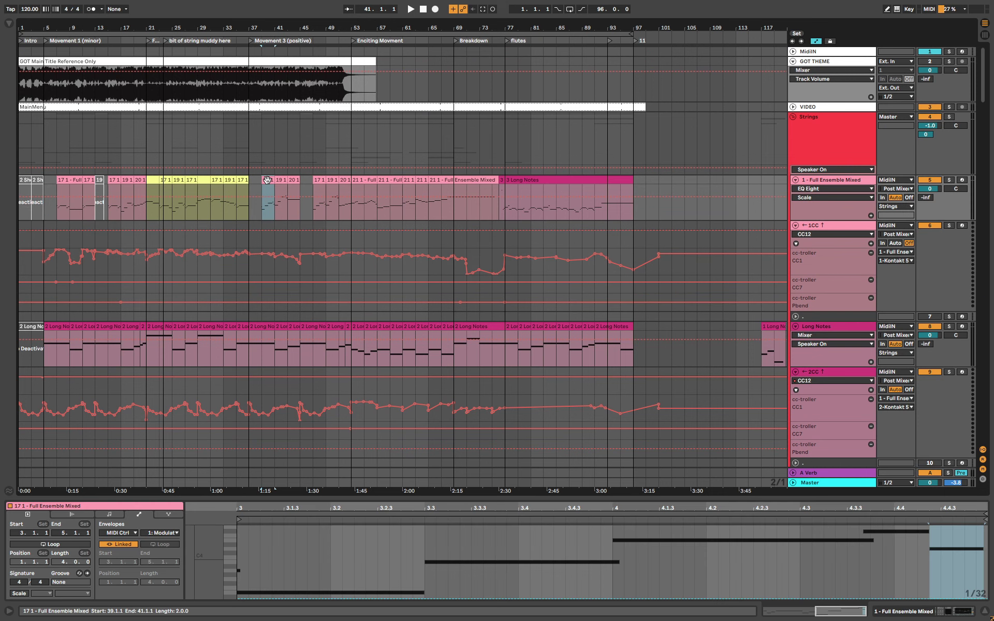
- Check bar 39 on the 1CC lane against the Full Ensemble Mixed clip's notes once more, and look over the tracks down to Brass
{"action": "left_click", "coordinate": [260, 269]}
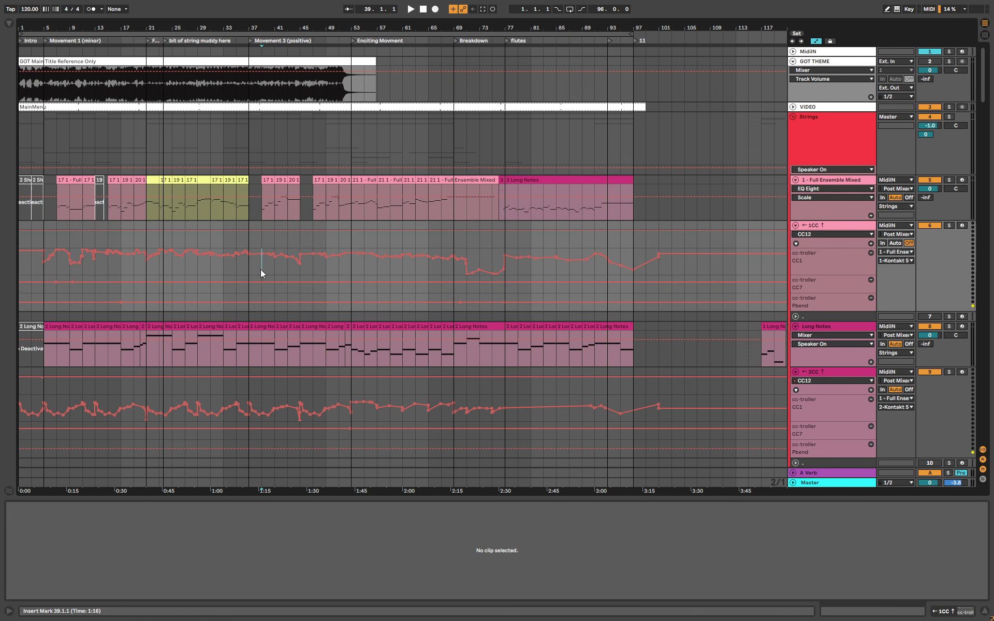
{"action": "left_click", "coordinate": [268, 179]}
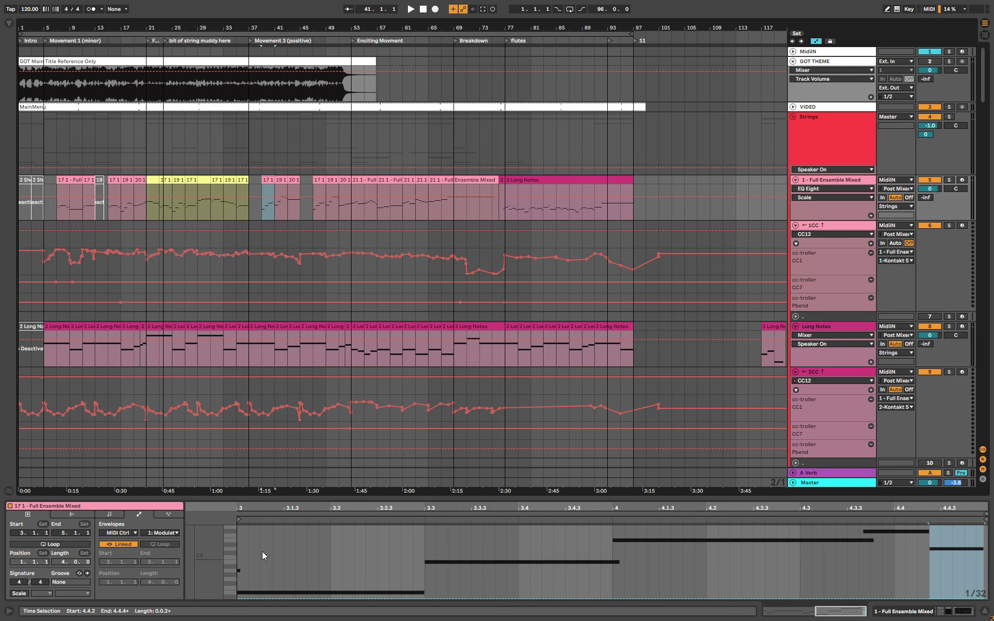
{"action": "left_click", "coordinate": [268, 273]}
{"action": "scroll", "coordinate": [307, 228], "scroll_direction": "down", "scroll_amount": 10}
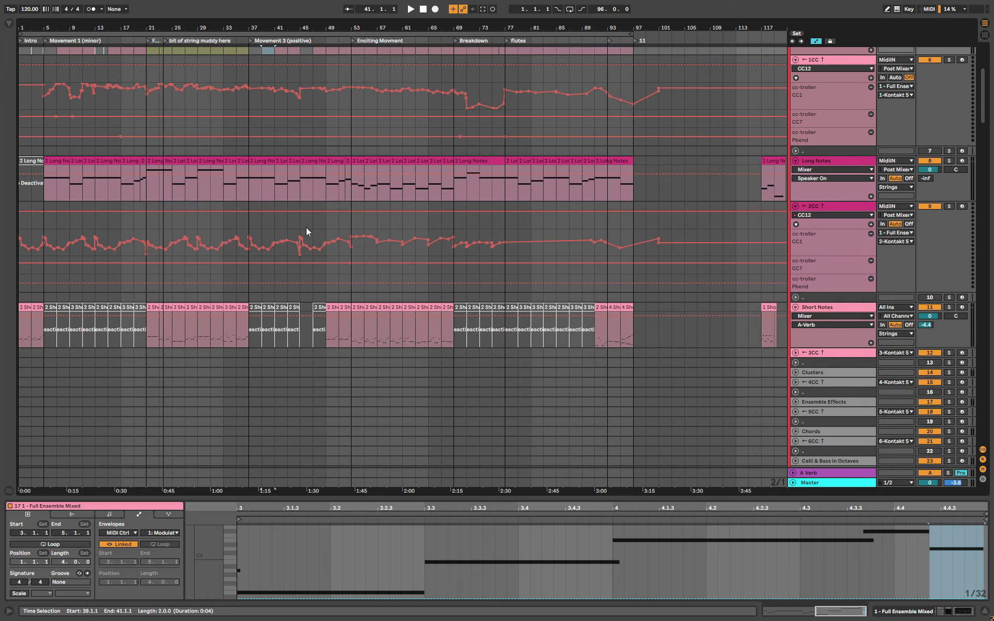
{"action": "scroll", "coordinate": [306, 230], "scroll_direction": "down", "scroll_amount": 8}
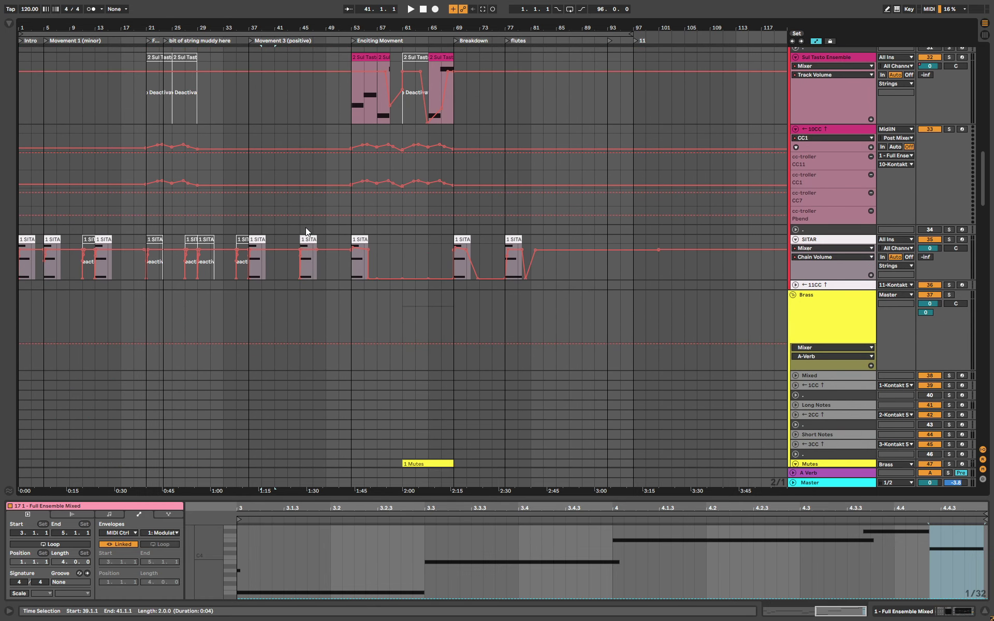
- Switch to the empty orchestral template set and select its STRINGS group and VIDEO track in turn
{"action": "key", "text": "alt+Tab"}
{"action": "key", "text": "Tab"}
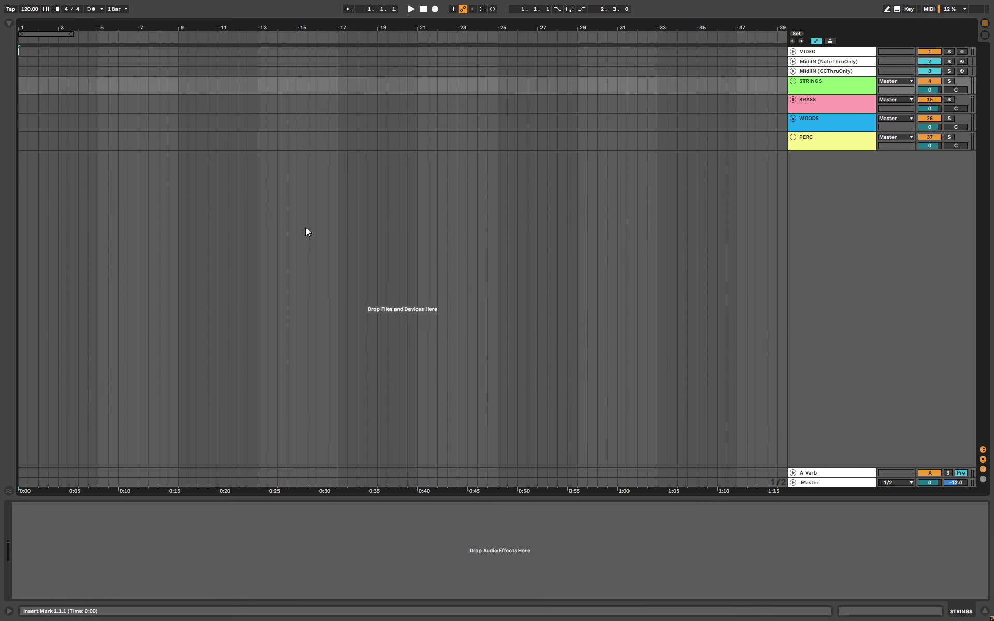
{"action": "left_click", "coordinate": [828, 86]}
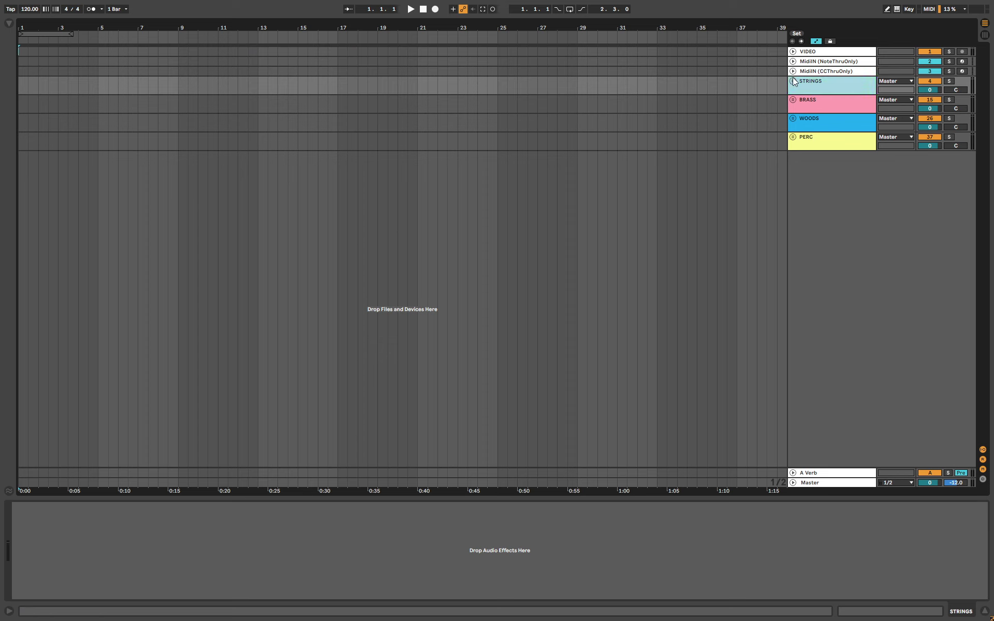
{"action": "left_click", "coordinate": [820, 53]}
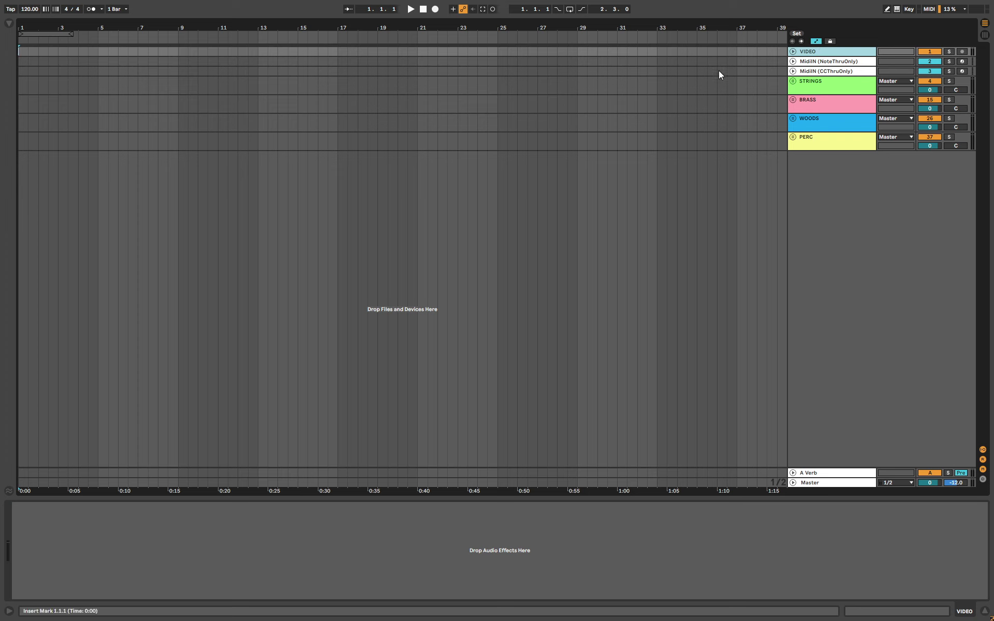
- Examine the MidiIN (NoteThruOnly) and MidiIN (CCThruOnly) tracks, unfolding each to view its input routing and folding it again
{"action": "left_click", "coordinate": [807, 62]}
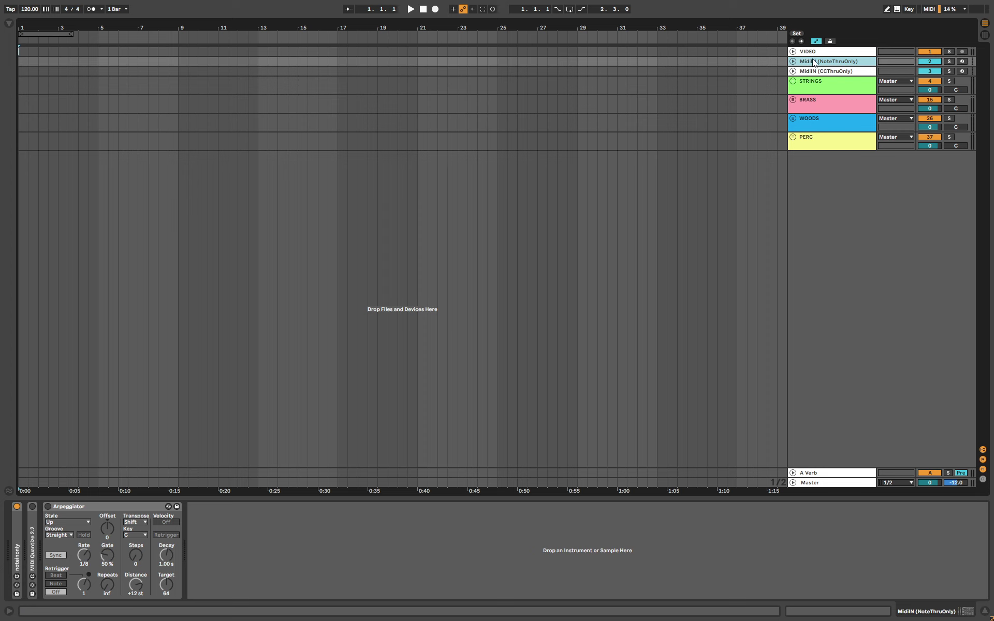
{"action": "left_click", "coordinate": [793, 61]}
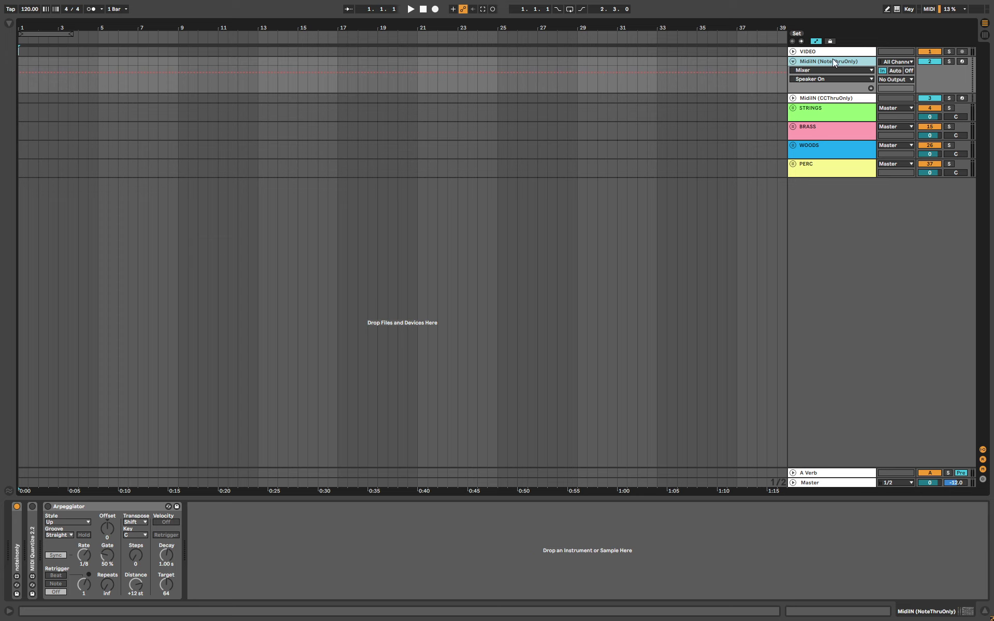
{"action": "left_click", "coordinate": [792, 61]}
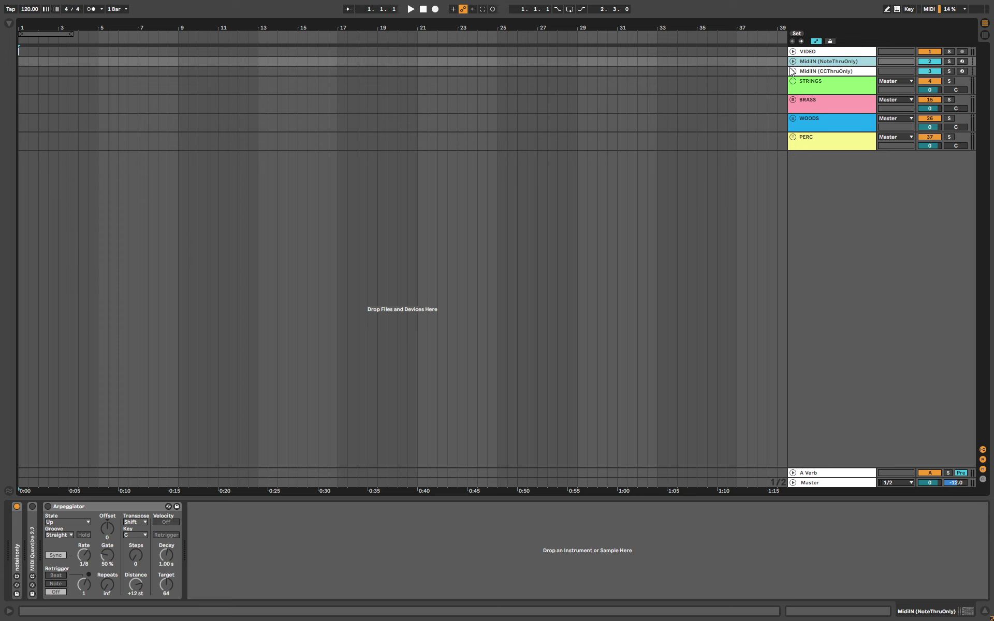
{"action": "left_click", "coordinate": [792, 71]}
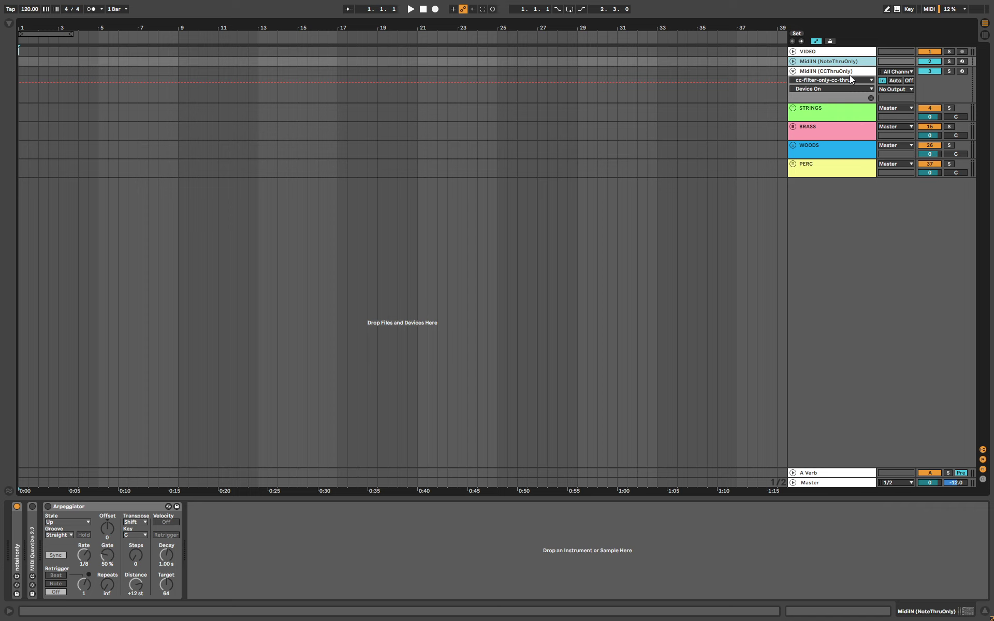
{"action": "left_click", "coordinate": [794, 72]}
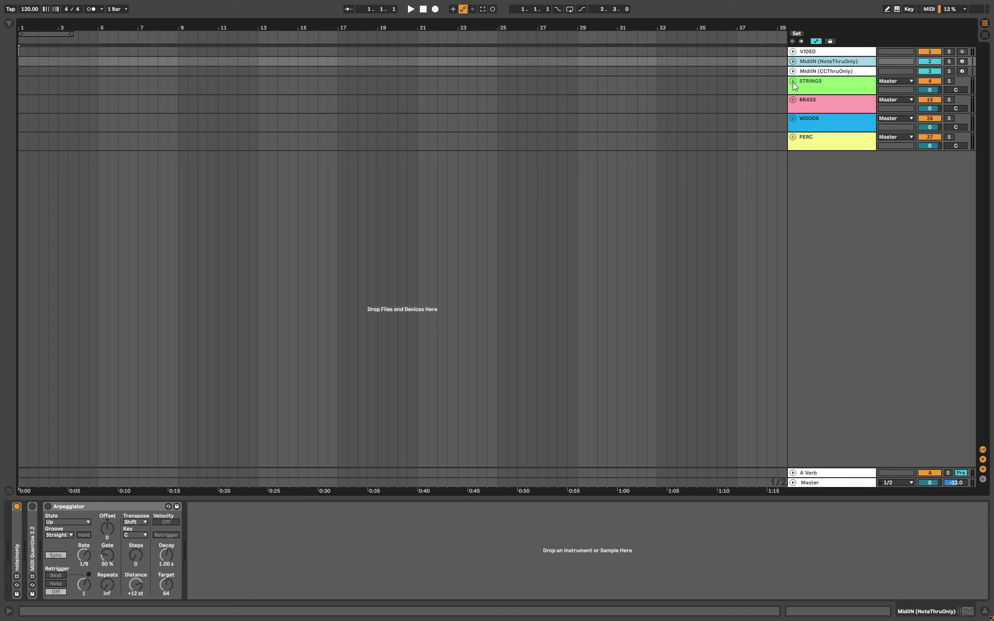
- Unfold the STRINGS group and compare the devices on MidiIN (CCThruOnly) with the CC THRU track above Violins 1
{"action": "left_click", "coordinate": [793, 82]}
{"action": "scroll", "coordinate": [845, 186], "scroll_direction": "down", "scroll_amount": 3}
{"action": "scroll", "coordinate": [846, 187], "scroll_direction": "up", "scroll_amount": 3}
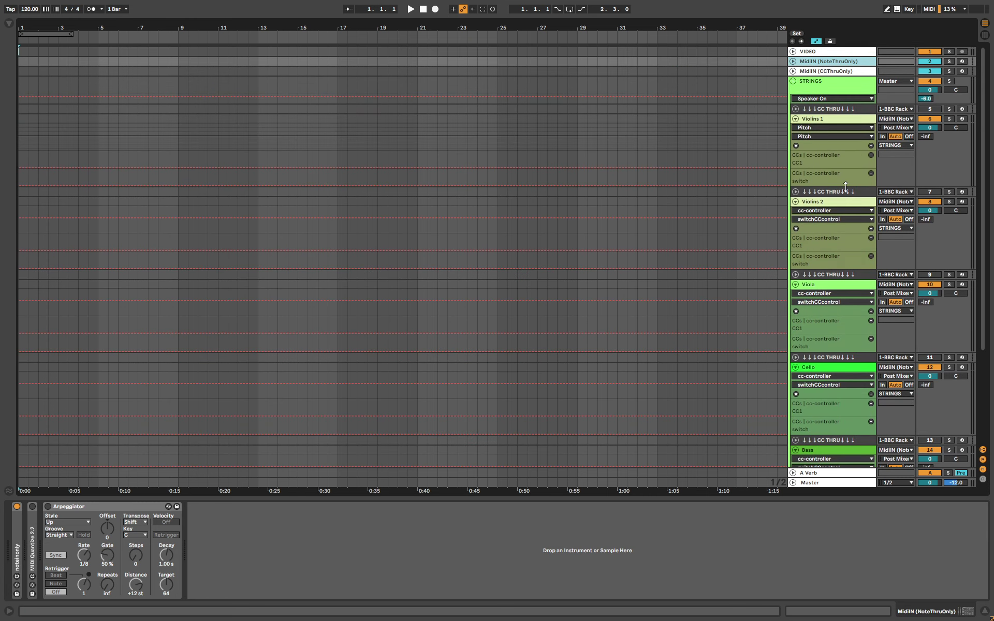
{"action": "left_click", "coordinate": [811, 74]}
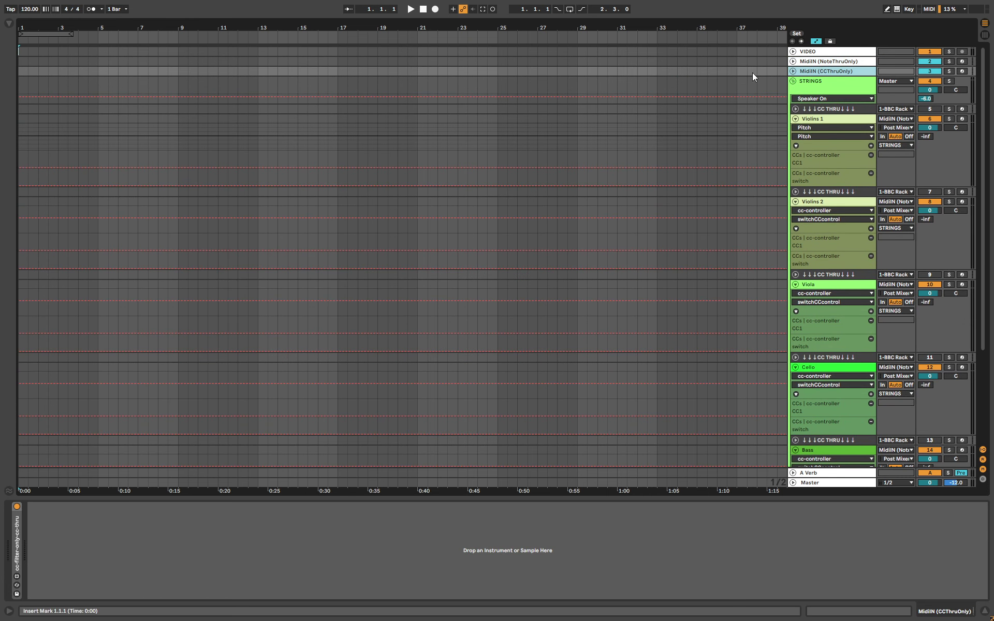
{"action": "left_click", "coordinate": [812, 110]}
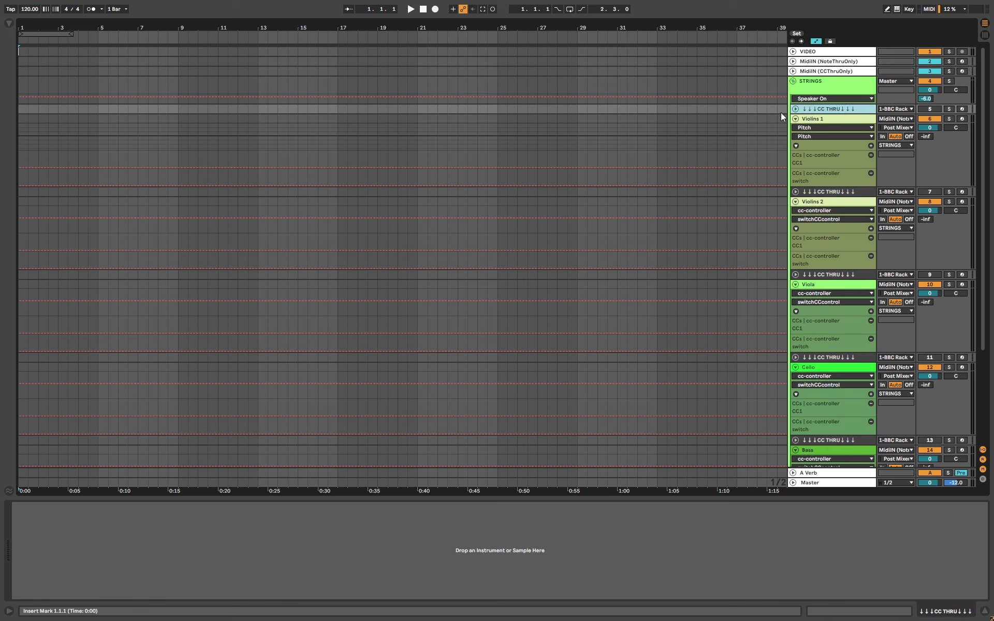
- Show the Violins 1 device chain and inspect the BBC Rack and CC Notes Router around its cc-controller
{"action": "left_click", "coordinate": [830, 118]}
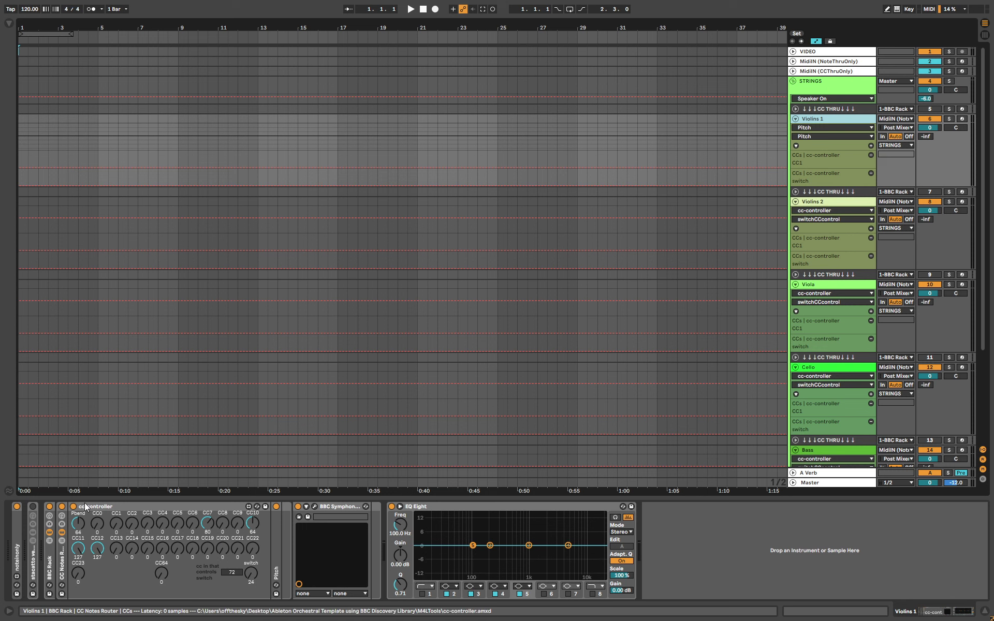
{"action": "left_click", "coordinate": [50, 569]}
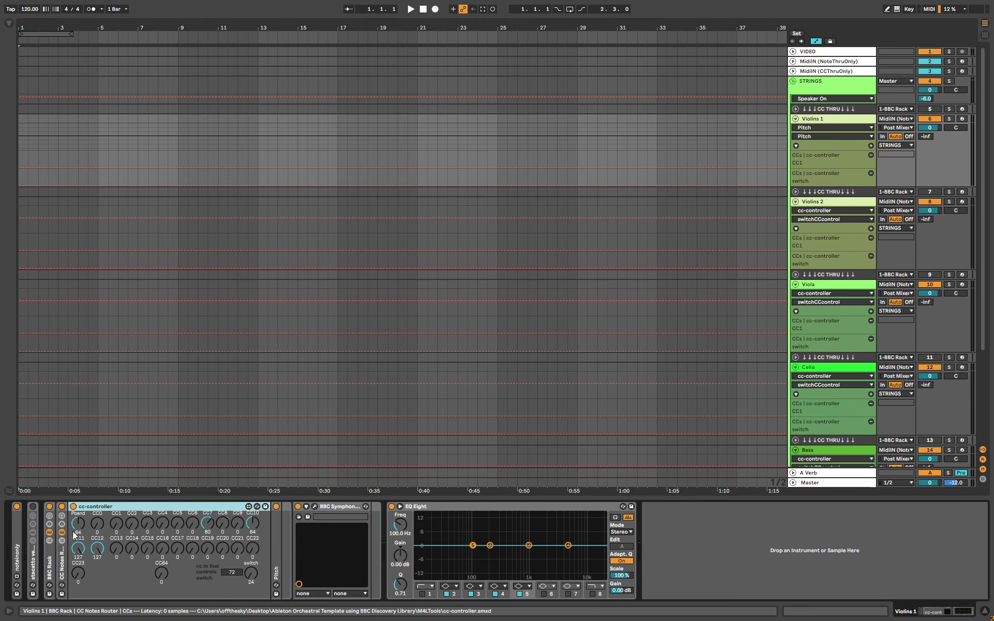
{"action": "left_click", "coordinate": [60, 570]}
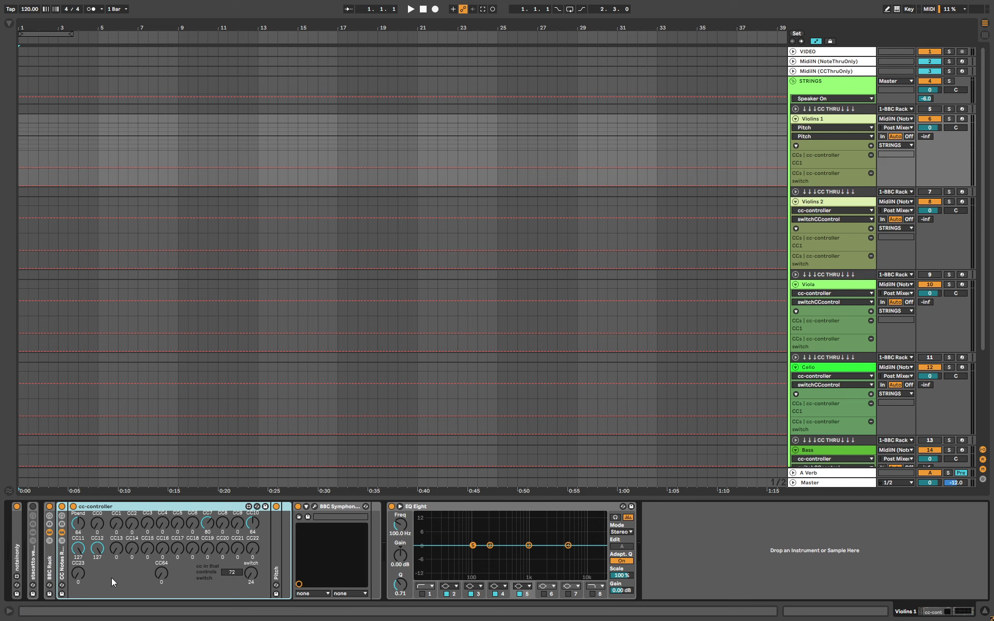
- Inspect MIDI Quantize 2.2 on MidiIN (NoteThruOnly), leaving it folded and switched off, and fold the Arpeggiator beside it
{"action": "left_click", "coordinate": [831, 63]}
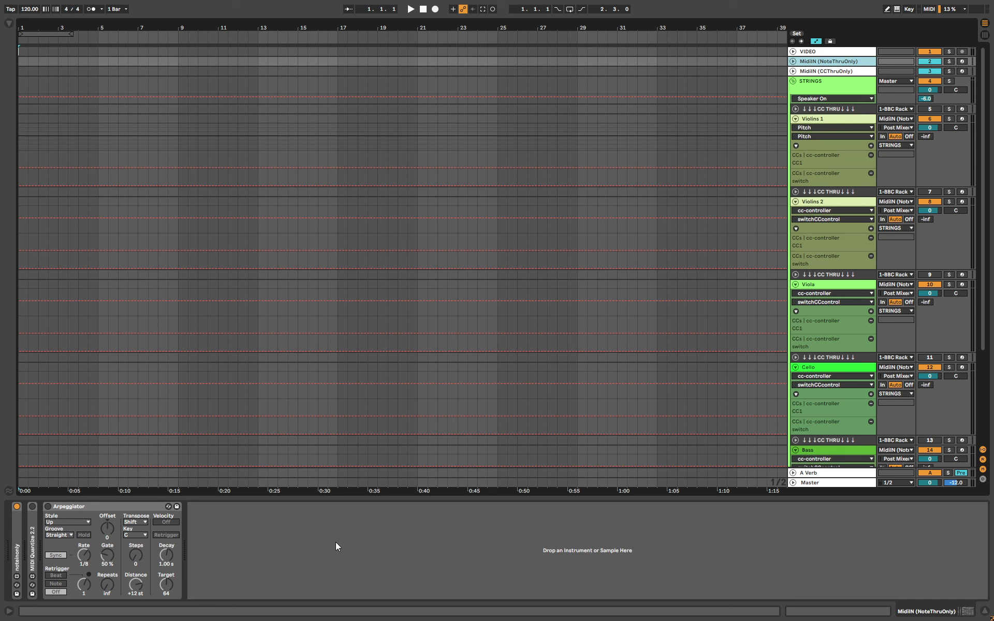
{"action": "double_click", "coordinate": [33, 521]}
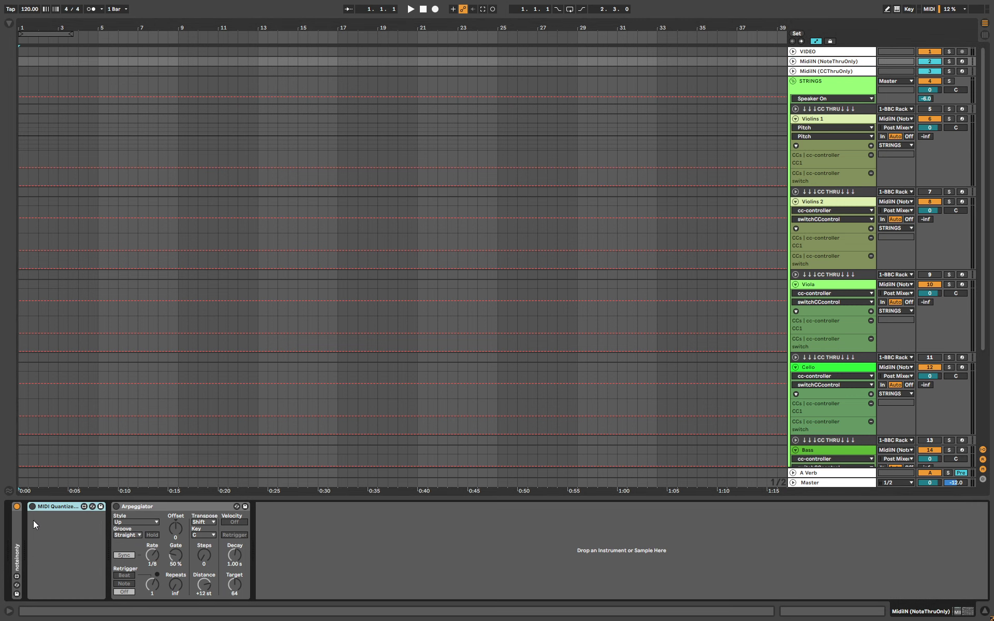
{"action": "double_click", "coordinate": [55, 505]}
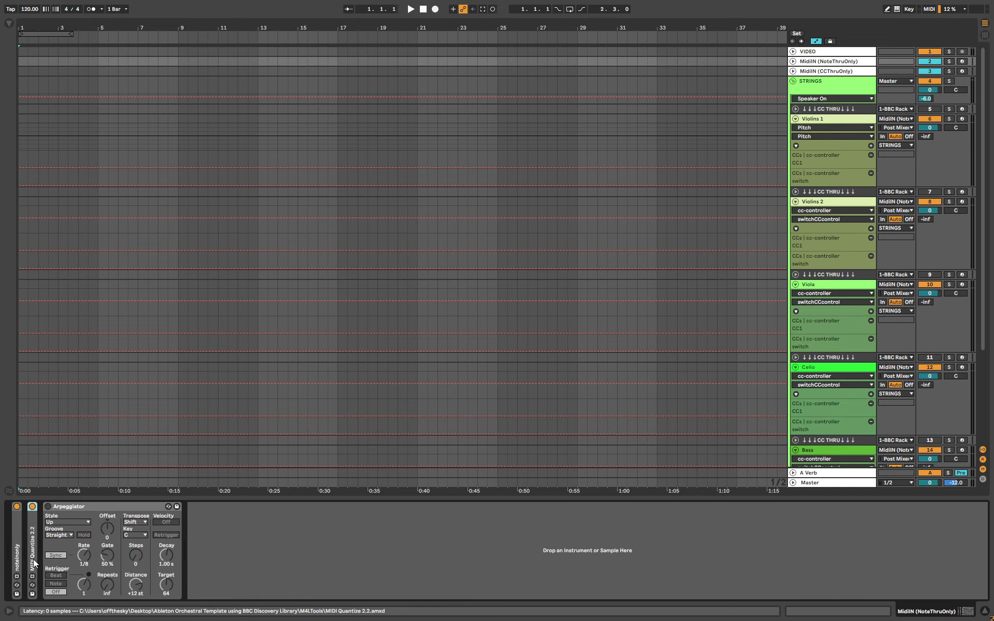
{"action": "double_click", "coordinate": [34, 523]}
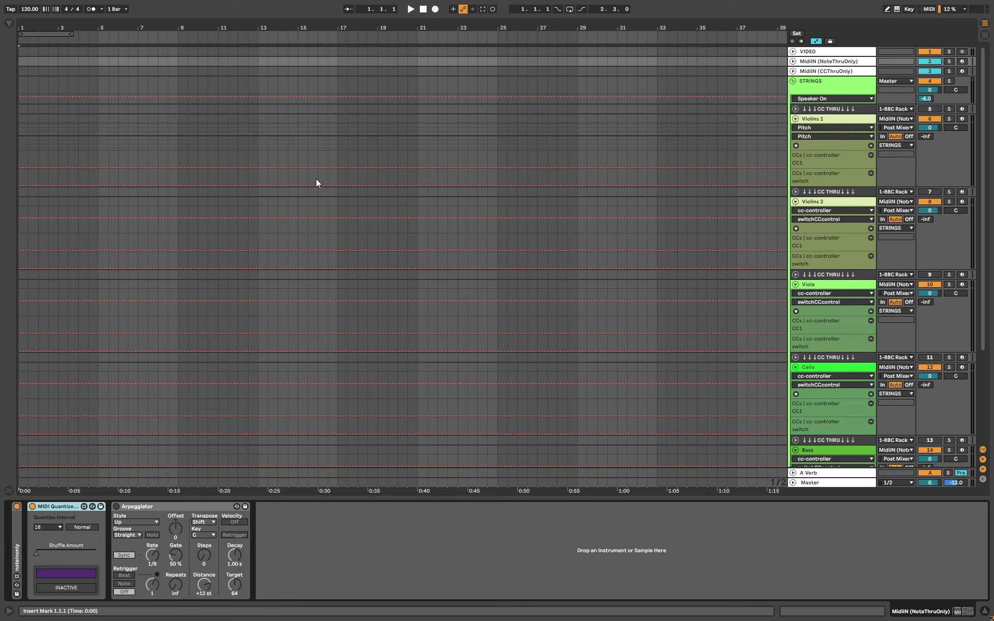
{"action": "double_click", "coordinate": [48, 508]}
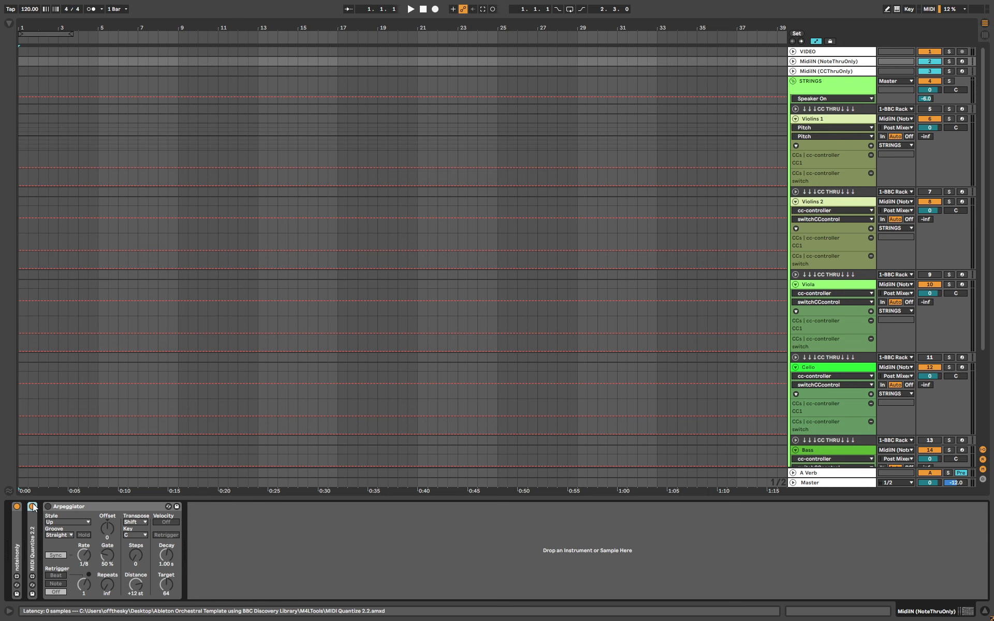
{"action": "left_click", "coordinate": [85, 505]}
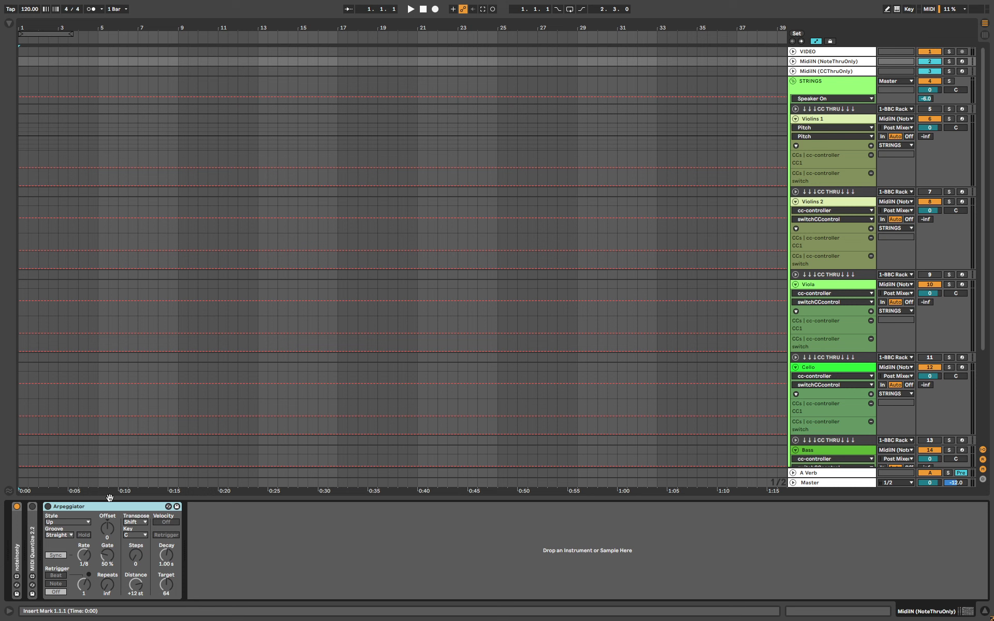
{"action": "double_click", "coordinate": [83, 508]}
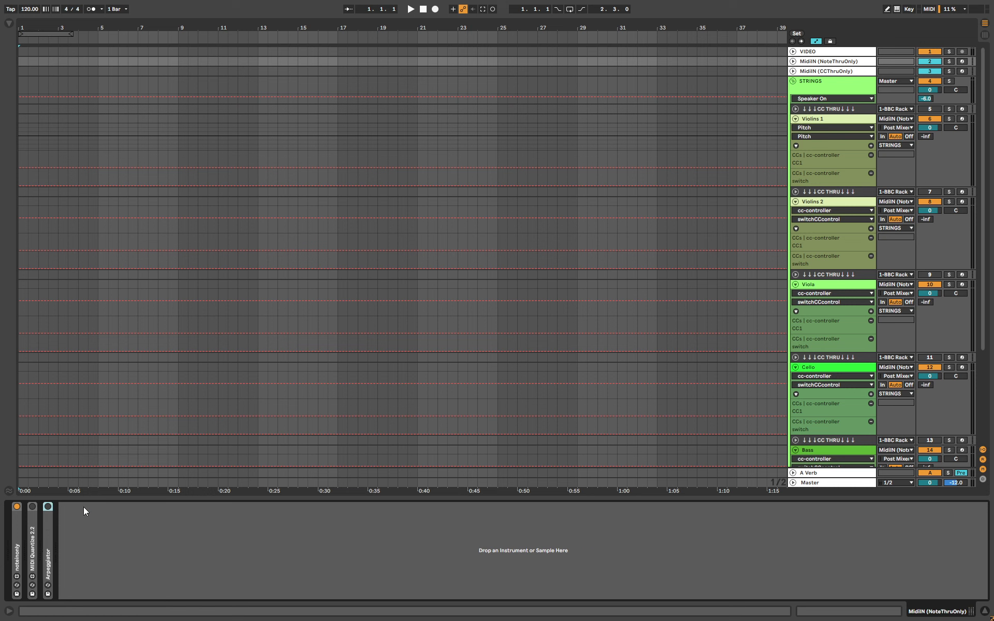
- Activate the CC THRU track above Violins 1 and arm Violins 1 for recording
{"action": "left_click", "coordinate": [825, 118]}
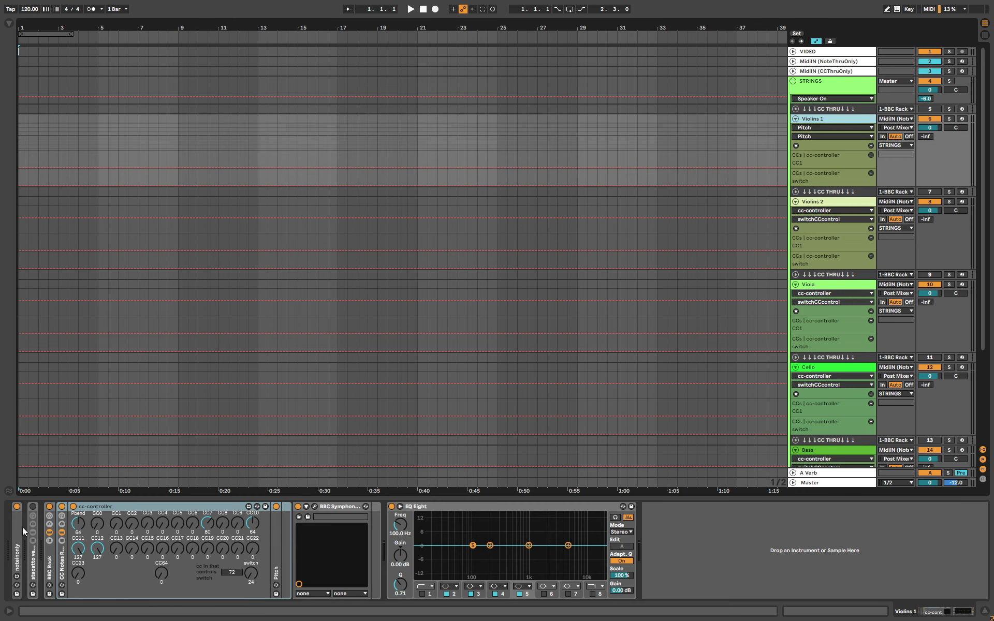
{"action": "left_click", "coordinate": [828, 110]}
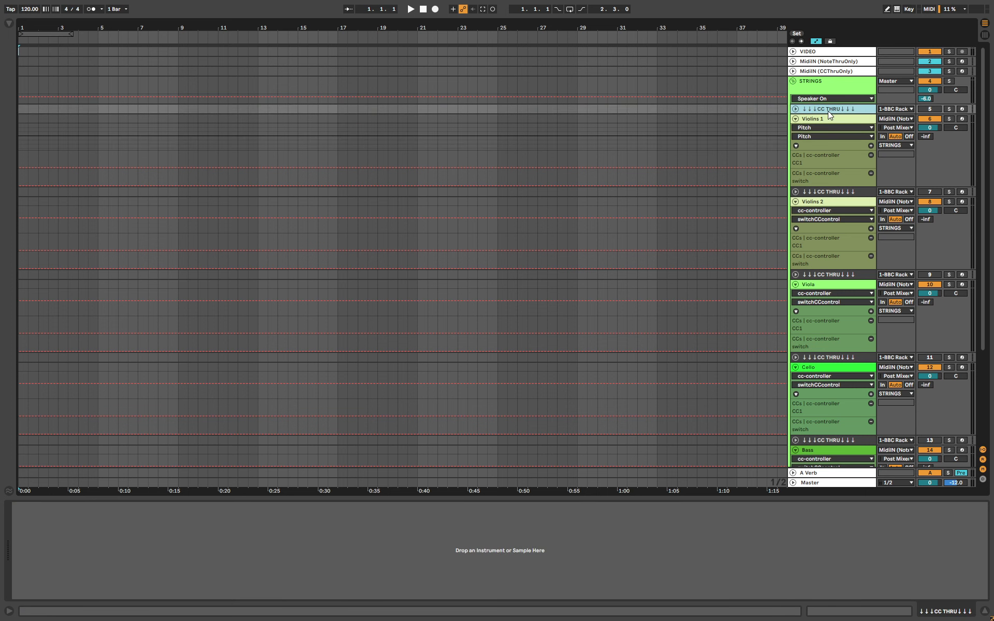
{"action": "left_click", "coordinate": [930, 108]}
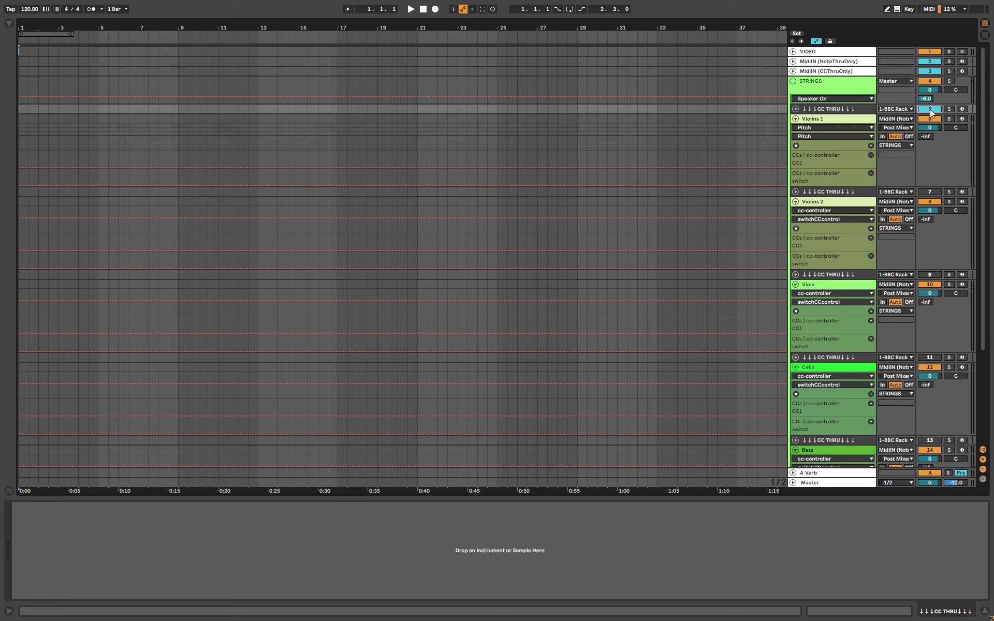
{"action": "left_click", "coordinate": [962, 119]}
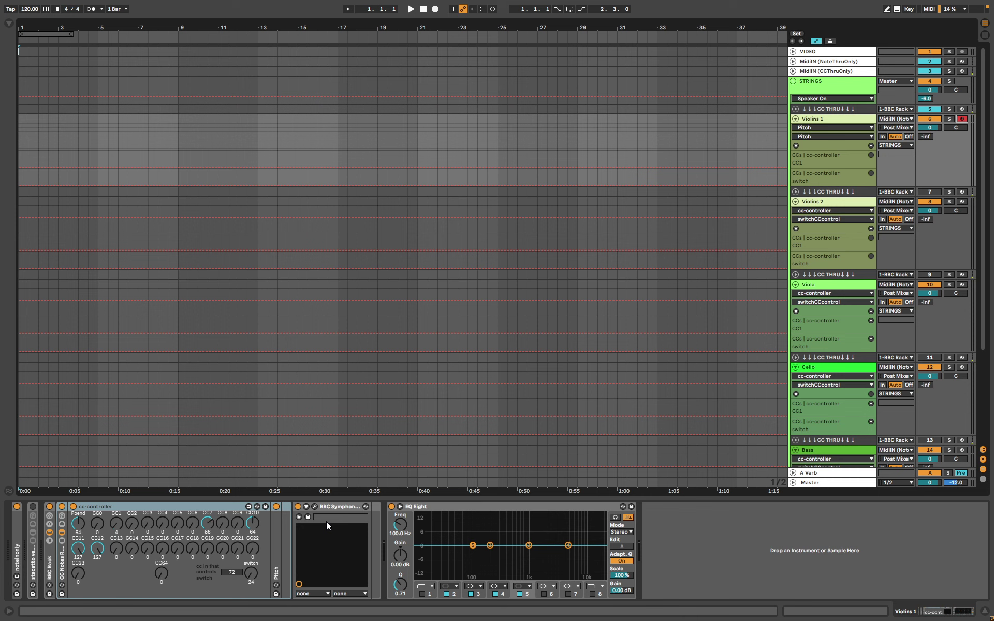
- Set CC7 to 77 in the Violins 1 cc-controller and select the BBC Symphony Orchestra plug-in
{"action": "left_click", "coordinate": [206, 524]}
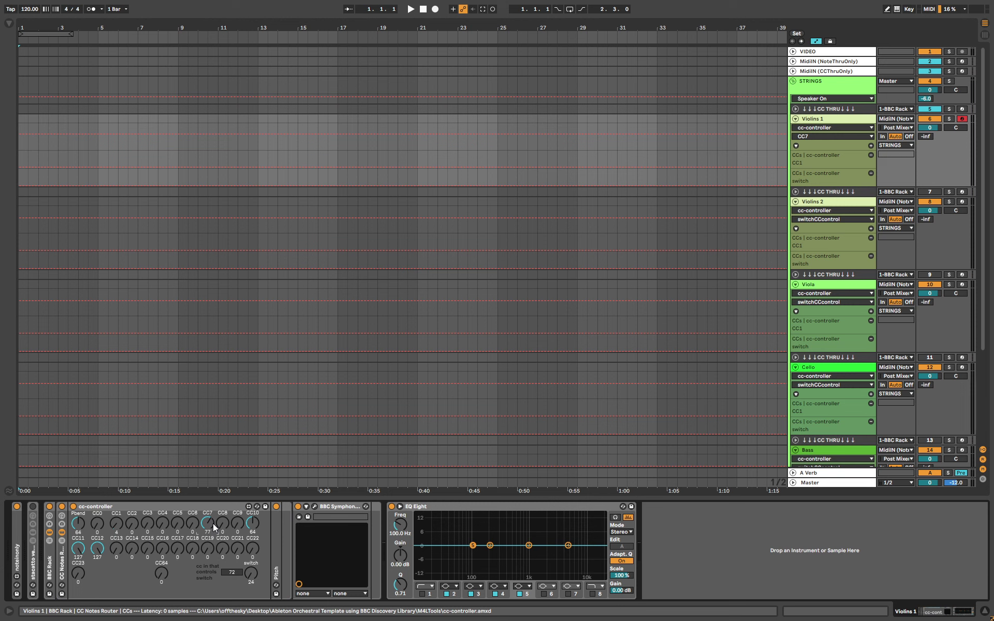
{"action": "left_click", "coordinate": [340, 508]}
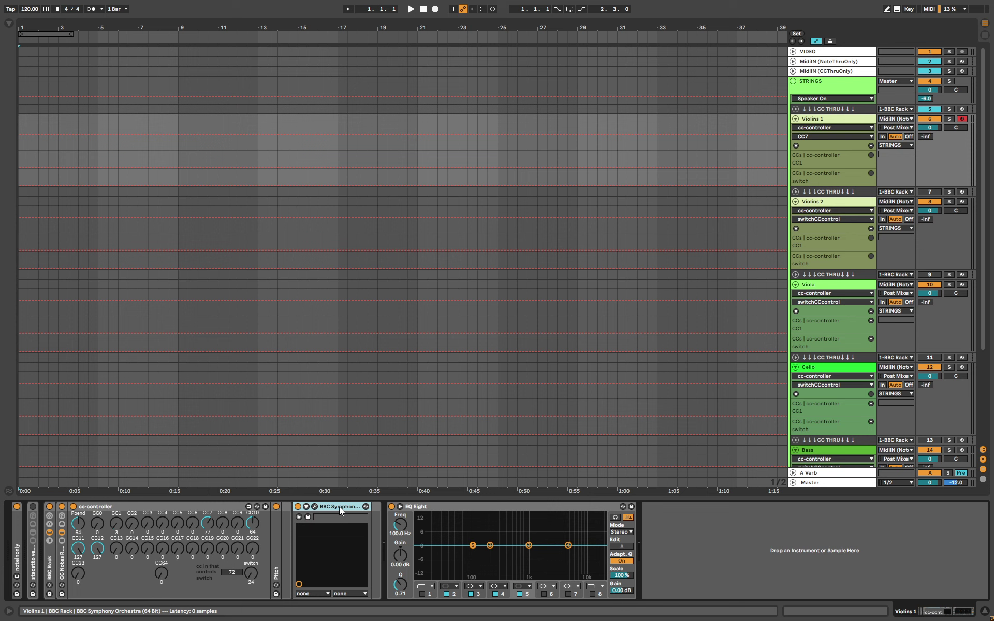
- Record a Violins 1 MIDI part with CC1 automation from bar 1 to about bar 10, and select the recorded clip
{"action": "left_click", "coordinate": [436, 10]}
{"action": "left_click", "coordinate": [411, 9]}
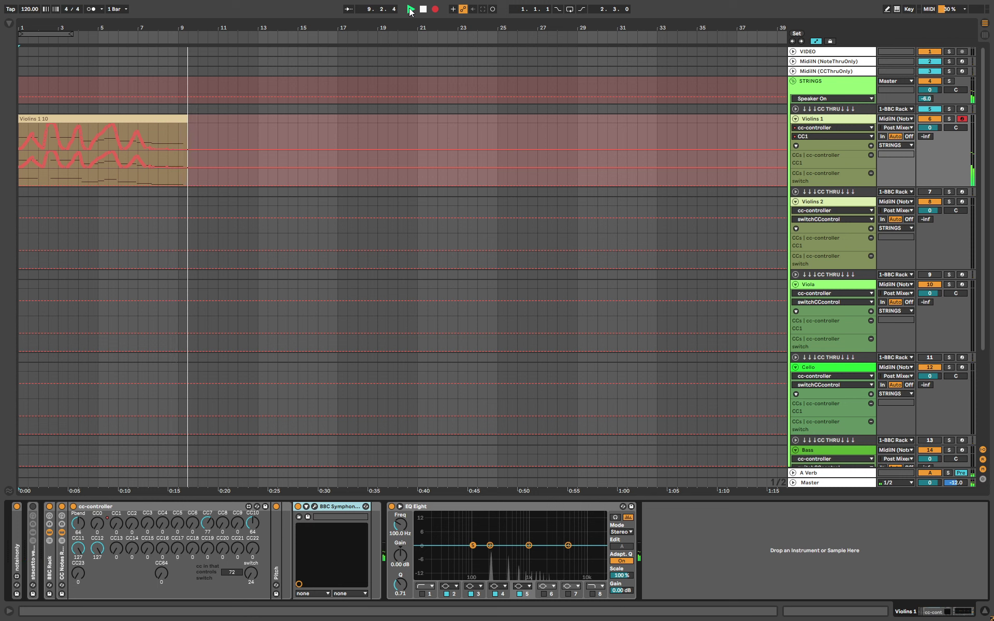
{"action": "left_click", "coordinate": [436, 9]}
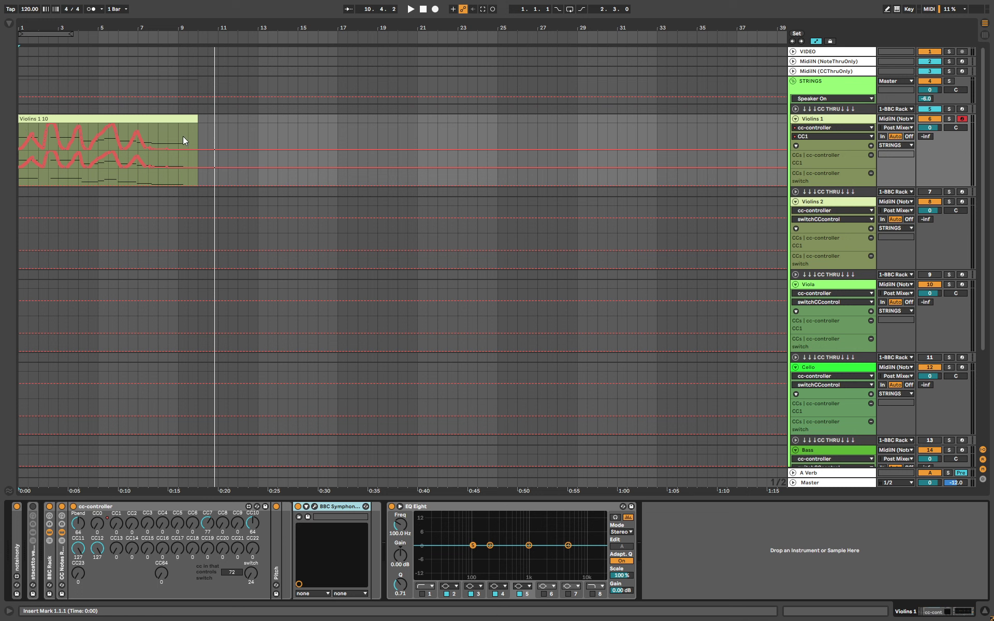
{"action": "mouse_move", "coordinate": [145, 118]}
{"action": "left_mouse_down"}
{"action": "mouse_move", "coordinate": [166, 115]}
{"action": "mouse_move", "coordinate": [146, 119]}
{"action": "left_mouse_up"}
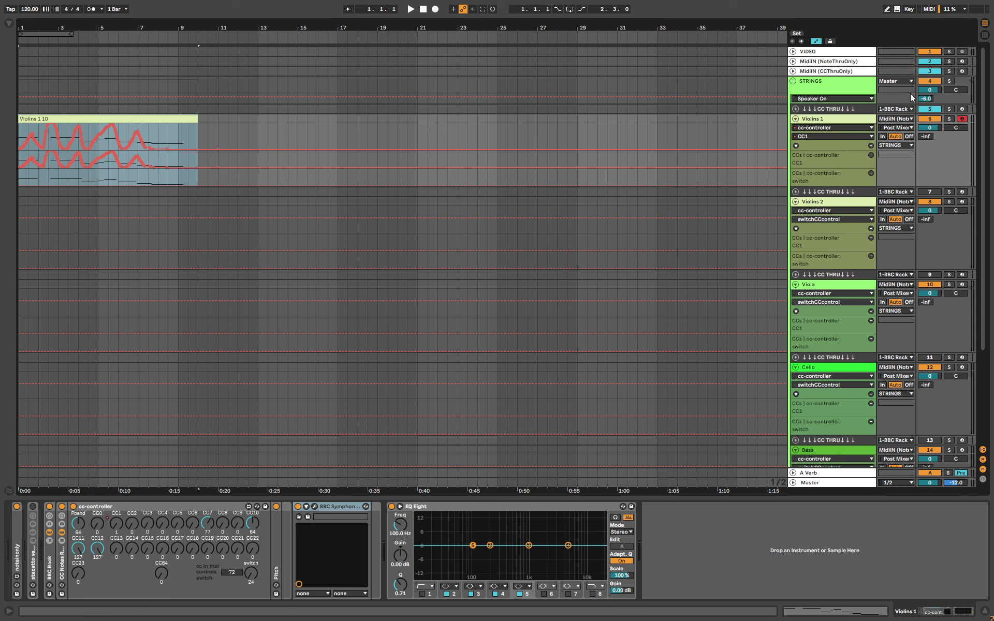
- Turn off the CC THRU track above Violins 1 and enter MIDI mapping mode to show the CC THRU activators' assignments
{"action": "left_click", "coordinate": [931, 110]}
{"action": "key", "text": "ctrl+m"}
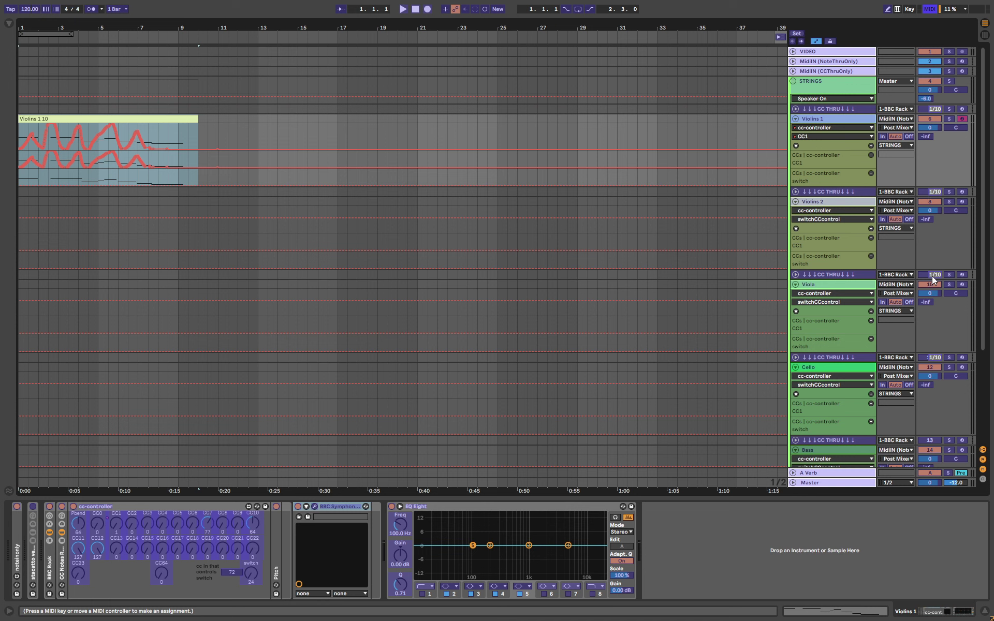
- Leave MIDI mapping mode, unfold the PERC group and activate the CC THRU track above Harp Celest
{"action": "key", "text": "ctrl+m"}
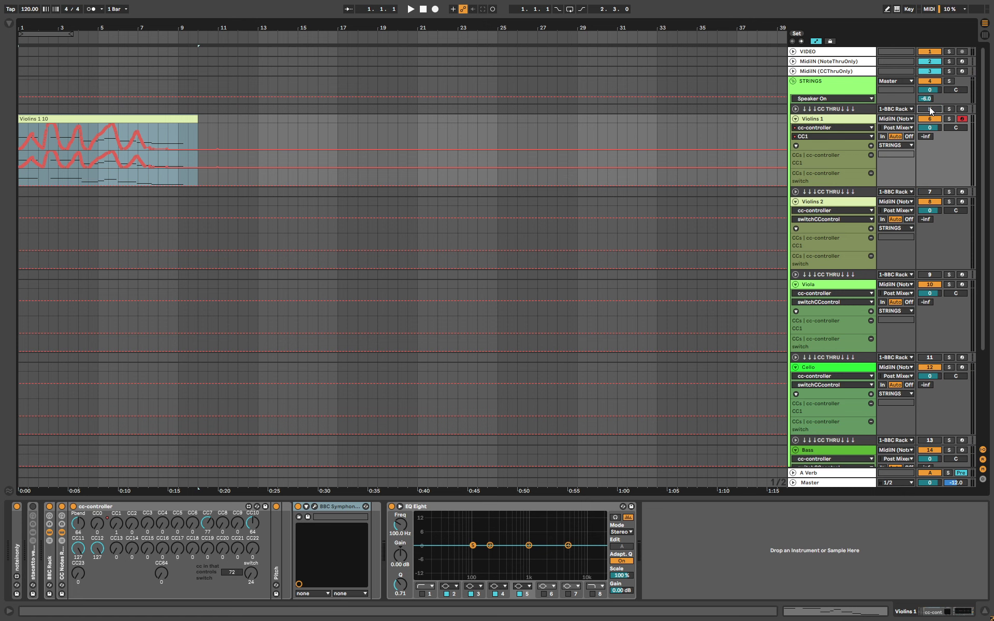
{"action": "scroll", "coordinate": [978, 121], "scroll_direction": "down", "scroll_amount": 5}
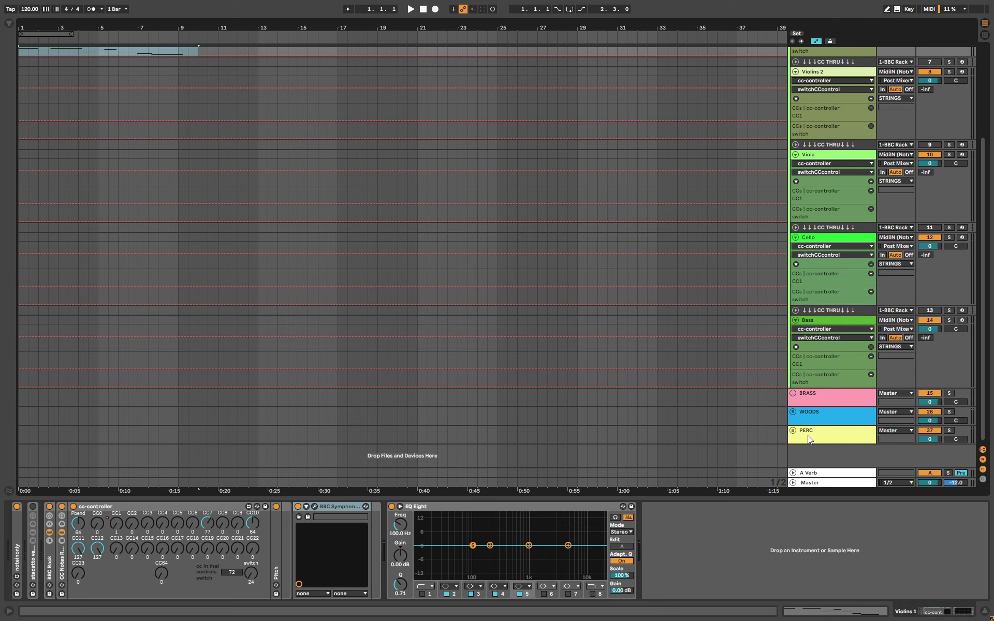
{"action": "left_click", "coordinate": [794, 431]}
{"action": "scroll", "coordinate": [986, 297], "scroll_direction": "down", "scroll_amount": 9}
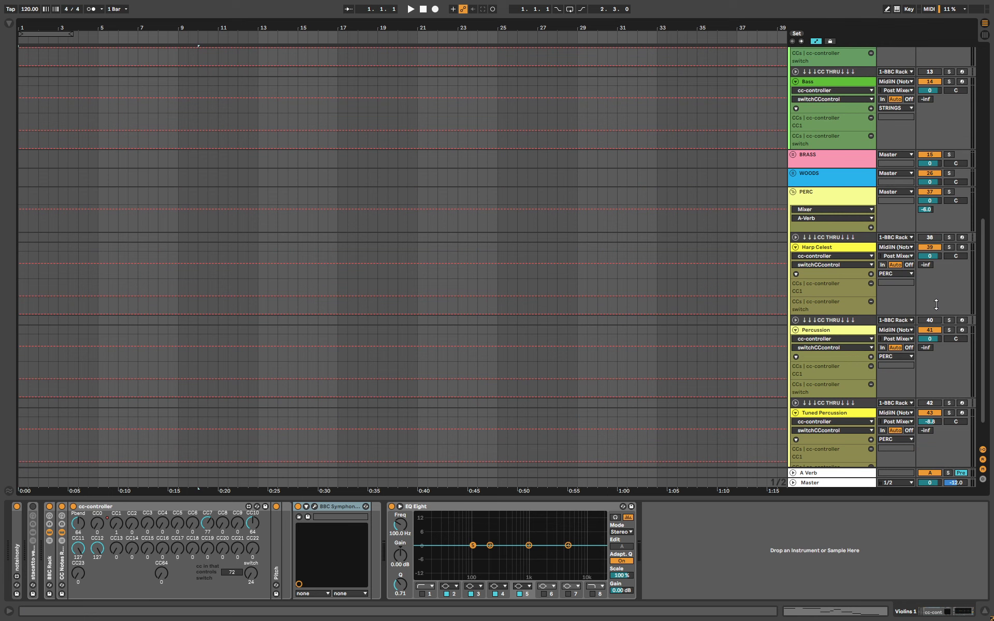
{"action": "left_click", "coordinate": [928, 239]}
- Activate the CC THRU tracks above Violins 1 and Violins 2
{"action": "scroll", "coordinate": [987, 254], "scroll_direction": "up", "scroll_amount": 13}
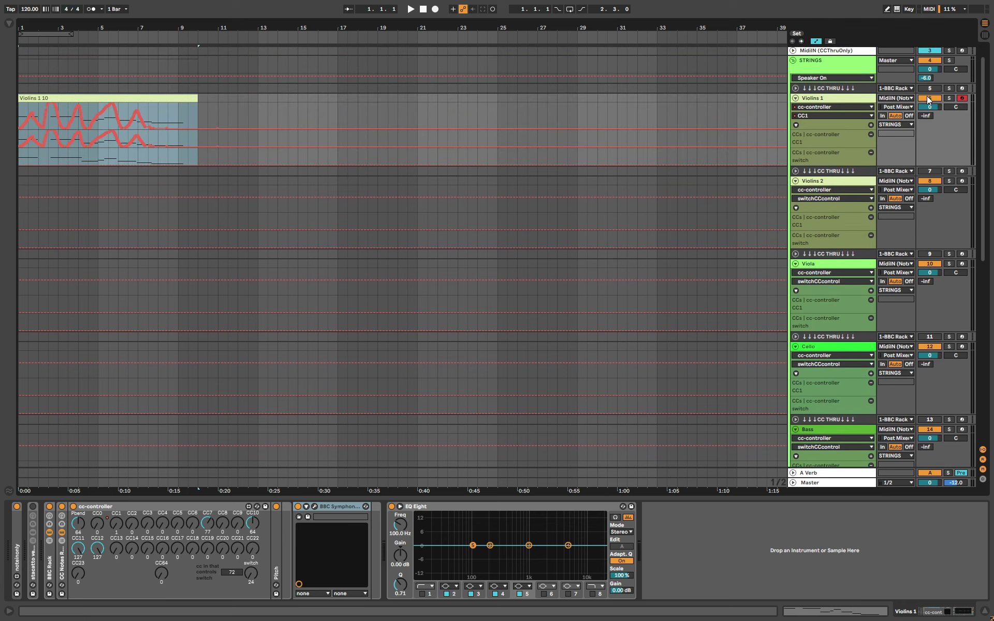
{"action": "left_click", "coordinate": [931, 89]}
{"action": "scroll", "coordinate": [971, 176], "scroll_direction": "down", "scroll_amount": 15}
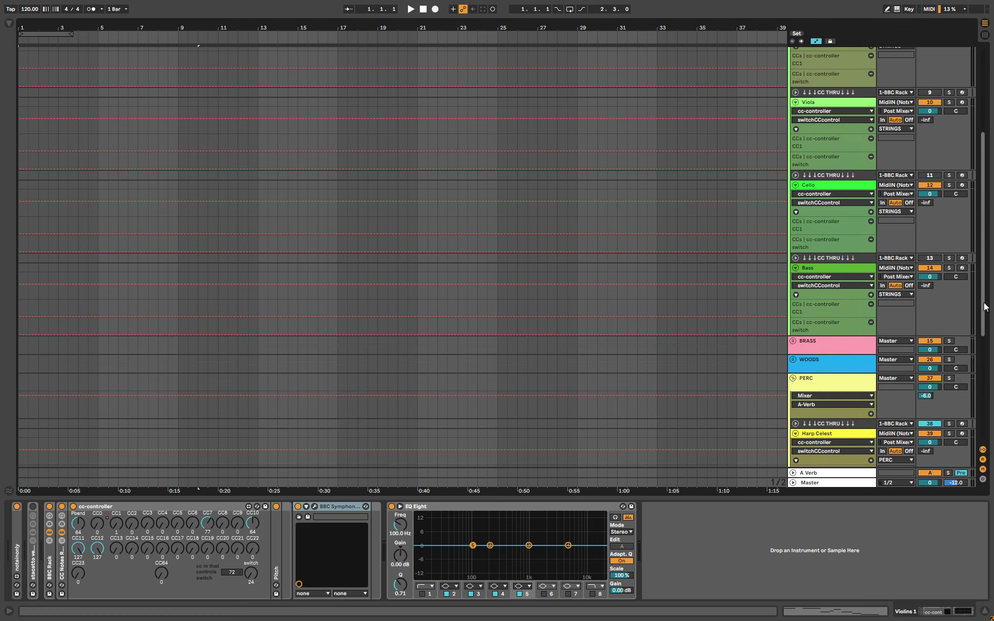
{"action": "scroll", "coordinate": [972, 176], "scroll_direction": "up", "scroll_amount": 17}
{"action": "left_click", "coordinate": [44, 137]}
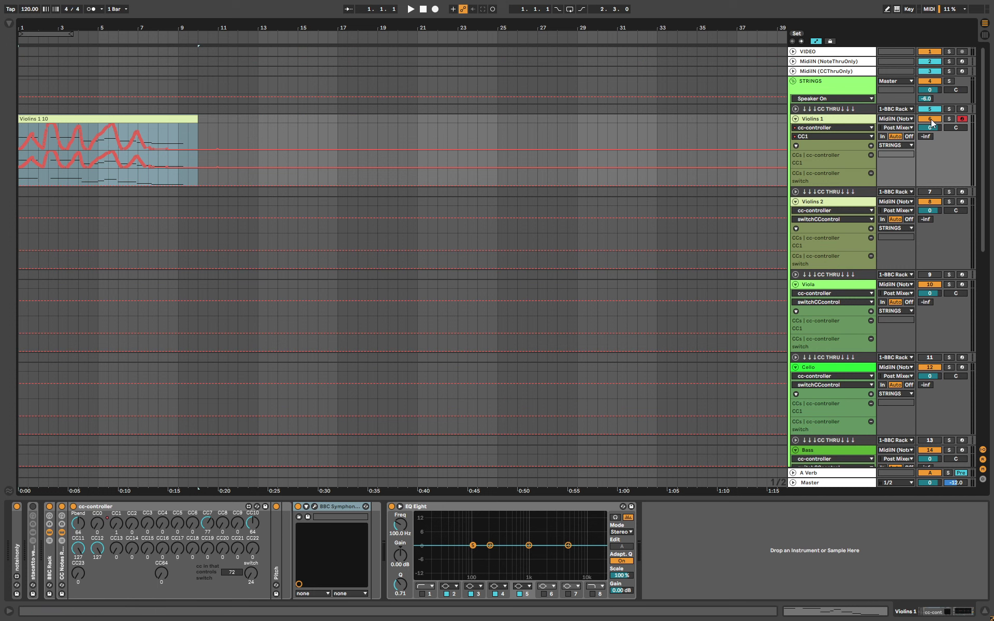
{"action": "left_click", "coordinate": [930, 192]}
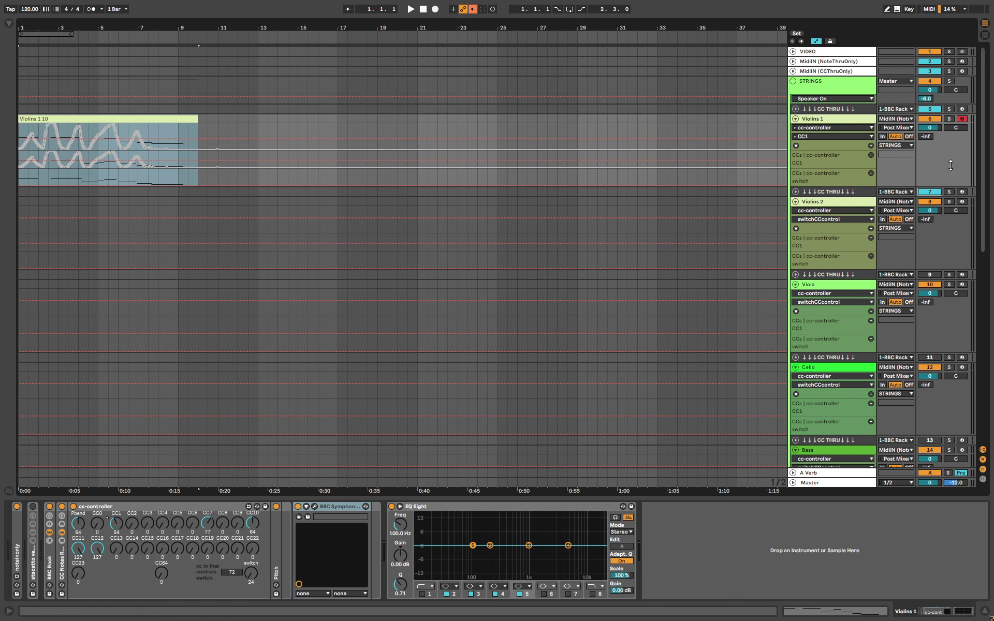
- Arm Violins 2 alongside Violins 1 and delete the recorded clip on Violins 1
{"action": "left_click", "coordinate": [803, 120]}
{"action": "left_click", "coordinate": [818, 204]}
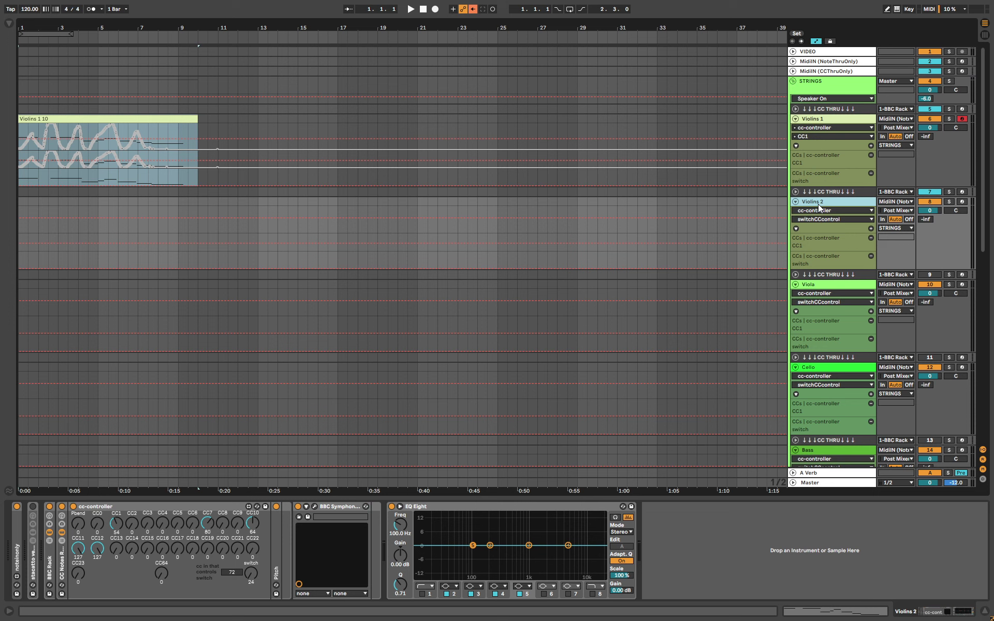
{"action": "left_click", "coordinate": [962, 201]}
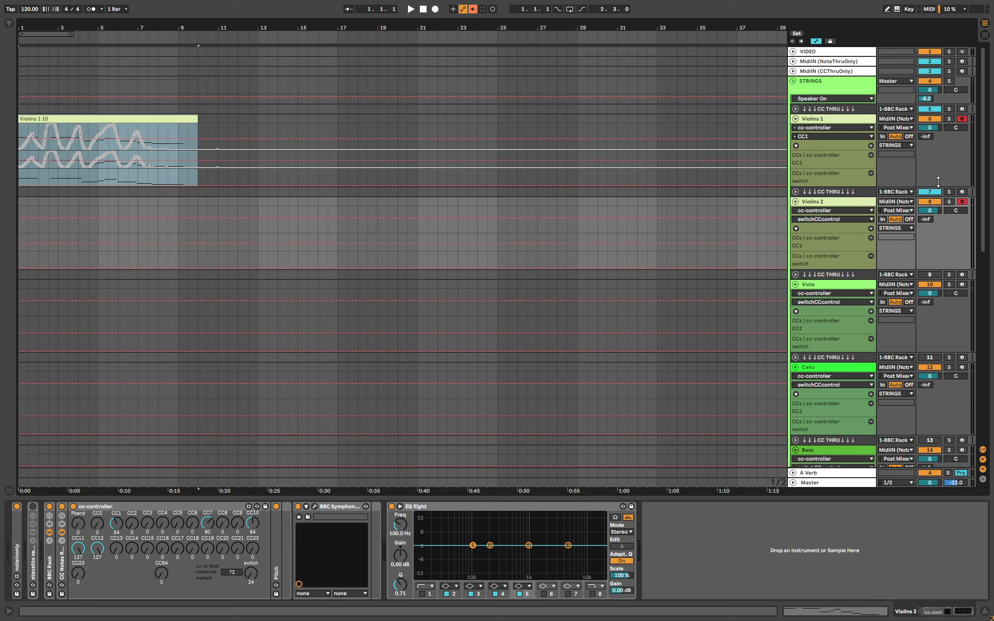
{"action": "left_click", "coordinate": [154, 120]}
{"action": "key", "text": "Delete"}
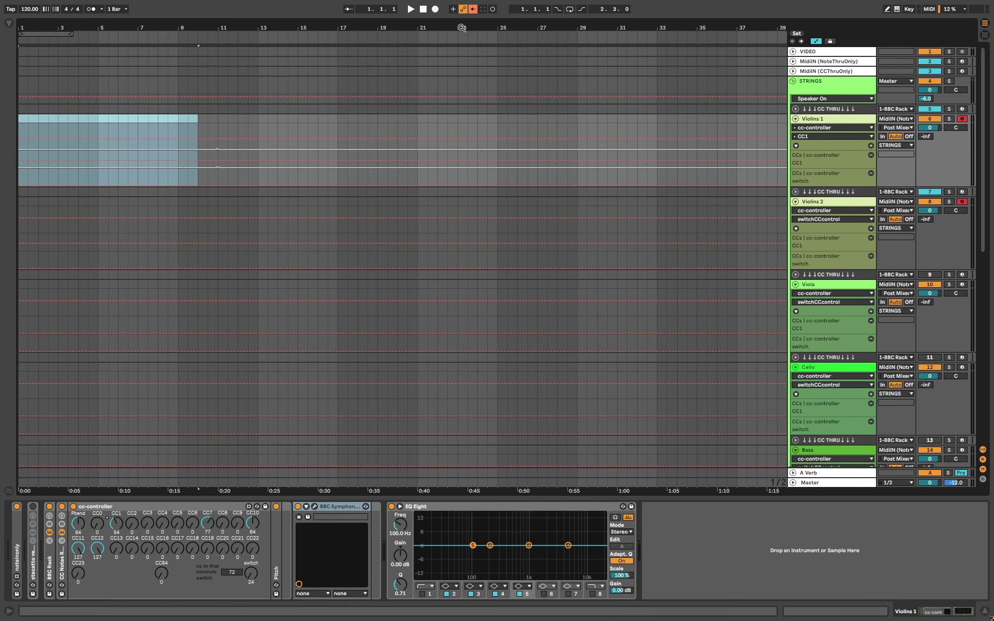
- Re-enable automation and record Violins 1 and Violins 2 together with CC1 automation from bar 1 to about bar 8
{"action": "left_click", "coordinate": [472, 9]}
{"action": "left_click", "coordinate": [435, 9]}
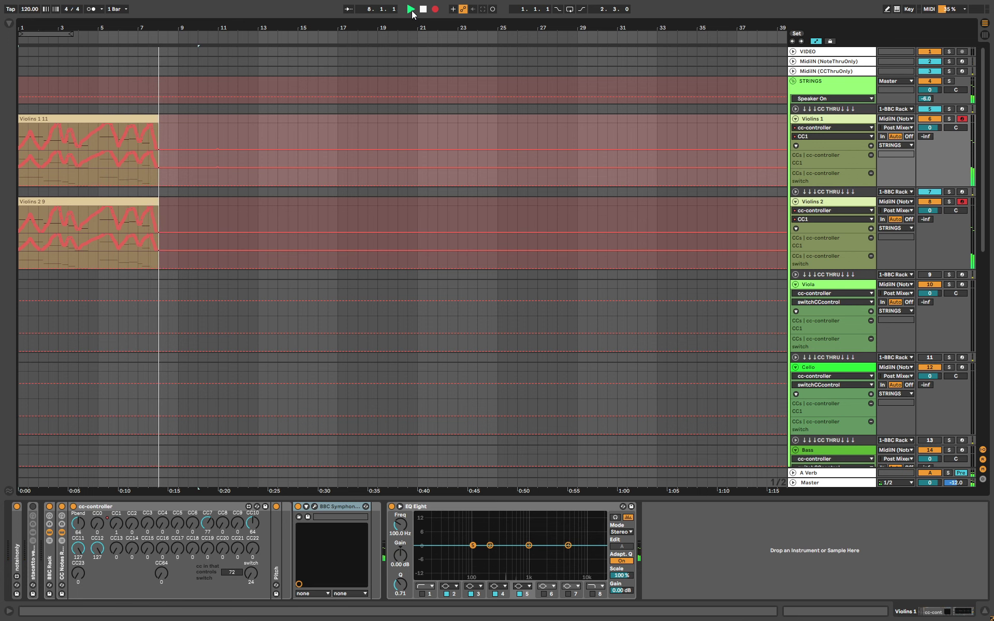
{"action": "left_click", "coordinate": [437, 11]}
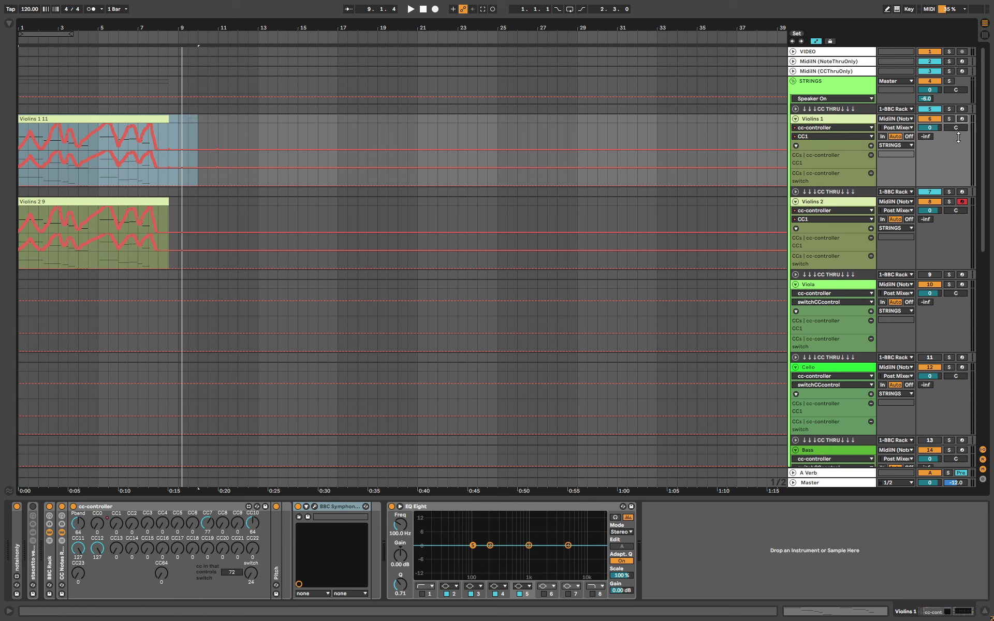
- Leave only Violins 1 armed and turn off the CC THRU tracks above Violins 1 and Violins 2
{"action": "left_click", "coordinate": [963, 202]}
{"action": "left_click", "coordinate": [963, 119]}
{"action": "left_click", "coordinate": [930, 192]}
{"action": "left_click", "coordinate": [926, 98]}
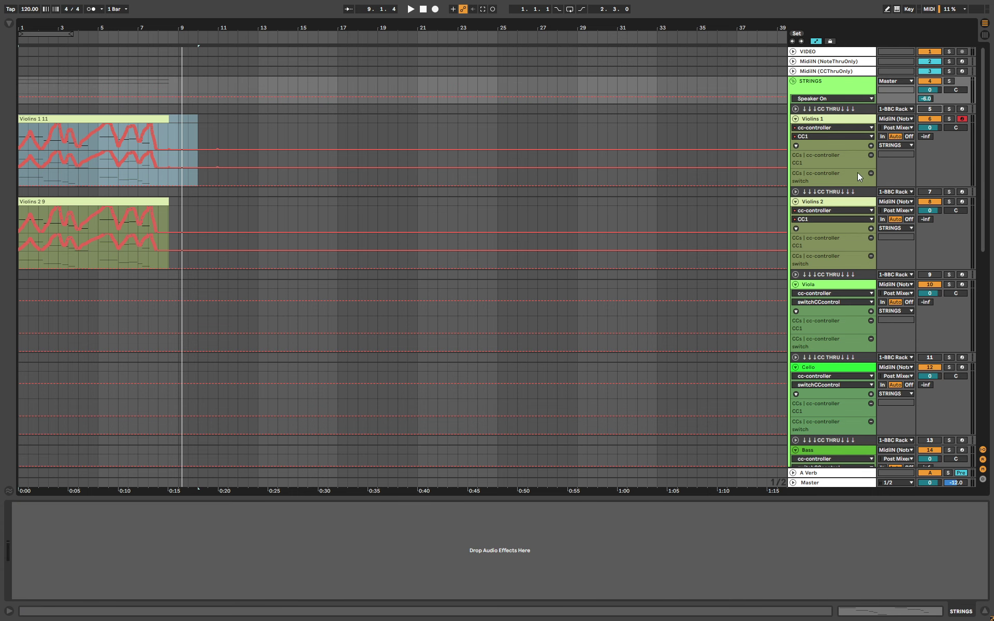
- Record a new note pass on Violins 1 from bar 1 to about bar 9 with CC THRU off
{"action": "left_click", "coordinate": [129, 117]}
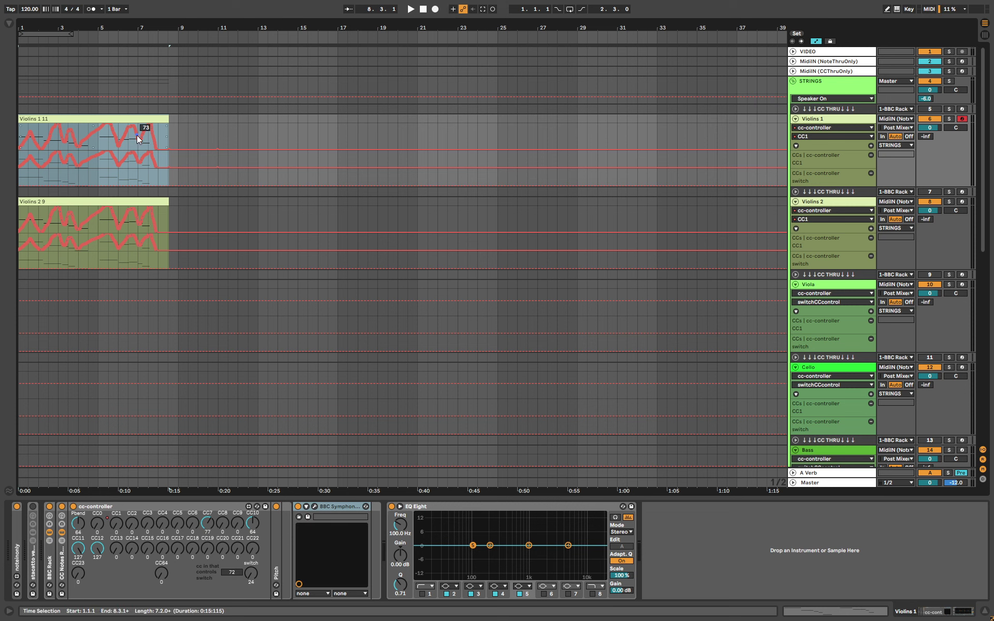
{"action": "left_click", "coordinate": [436, 9]}
{"action": "left_click", "coordinate": [411, 9]}
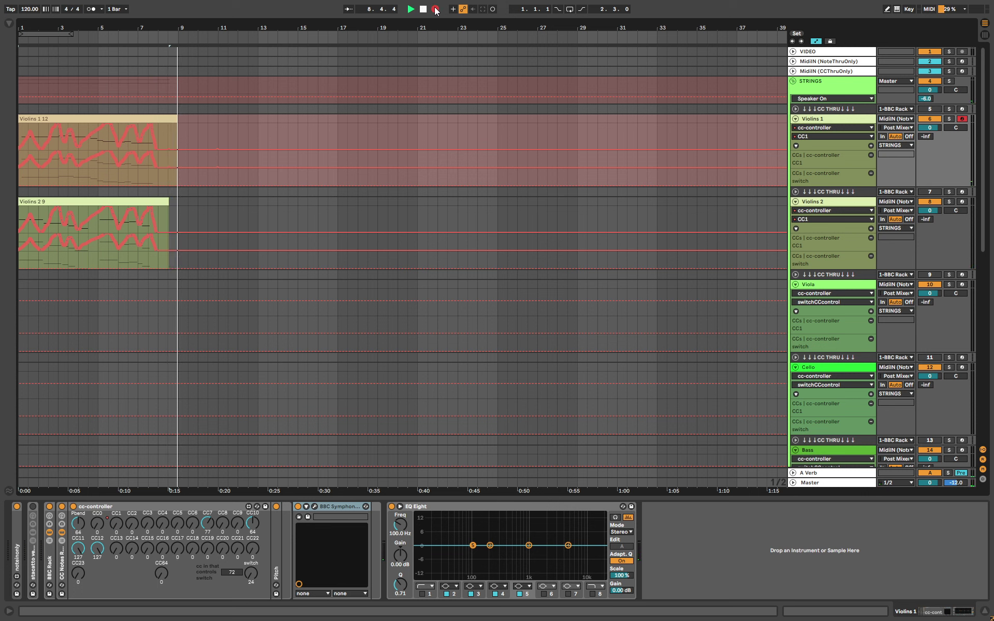
{"action": "left_click", "coordinate": [436, 10]}
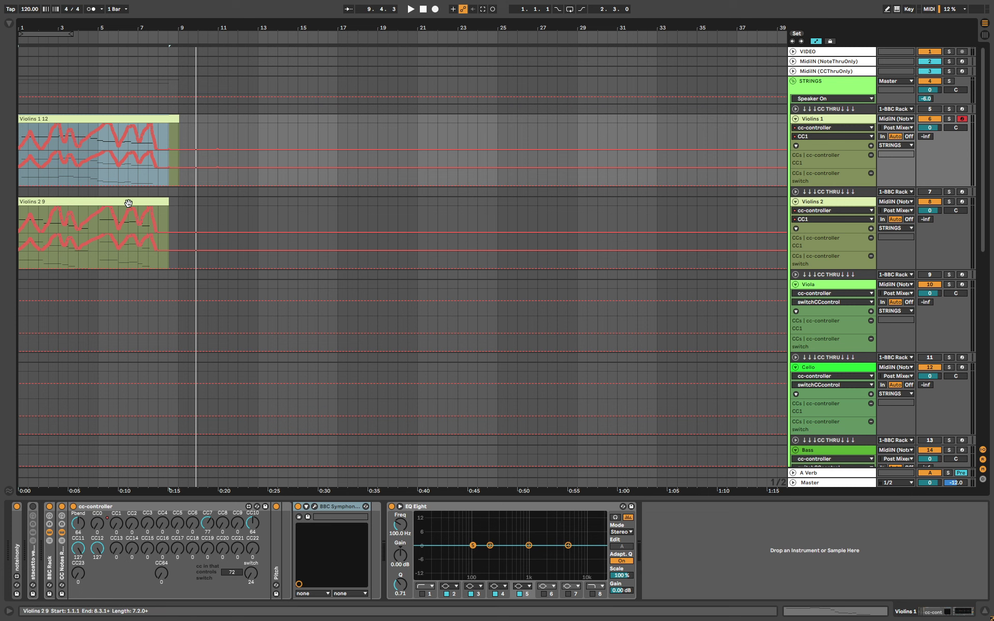
- Disarm Violins 1, and activate and select the CC THRU track above it
{"action": "left_click", "coordinate": [824, 203]}
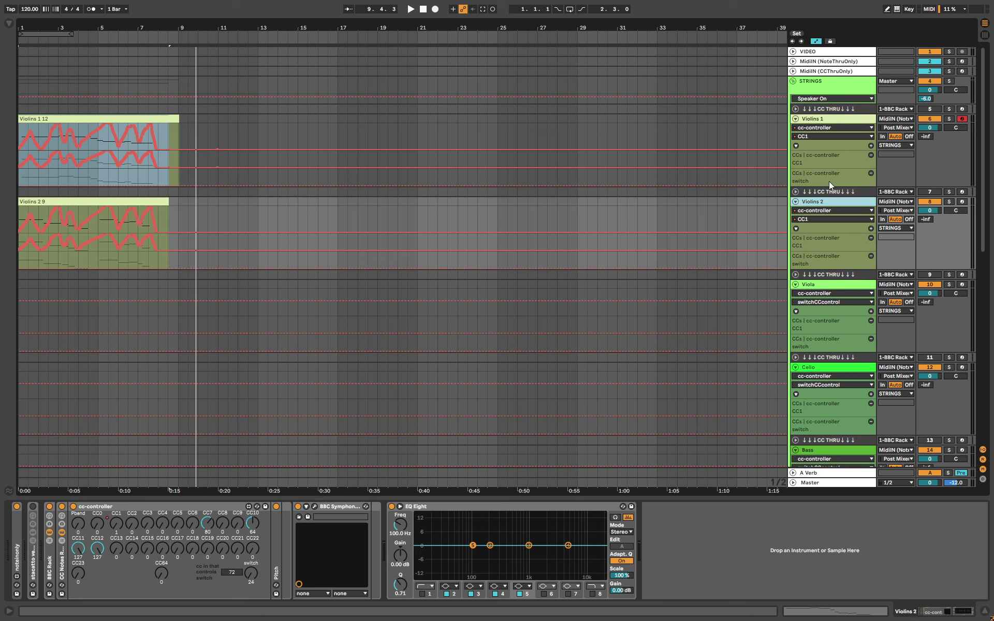
{"action": "left_click", "coordinate": [930, 110]}
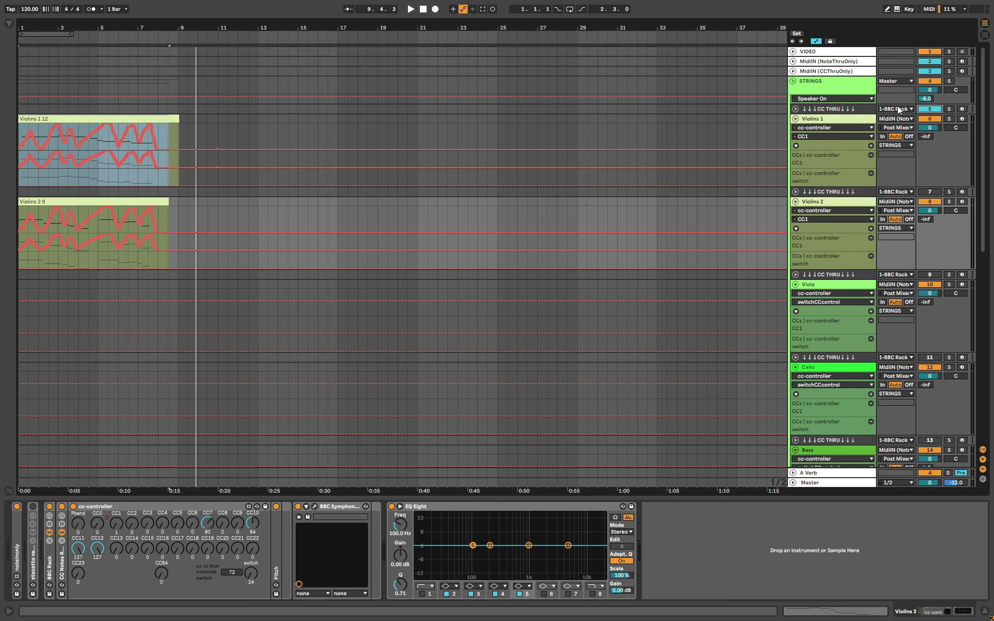
{"action": "left_click", "coordinate": [819, 109]}
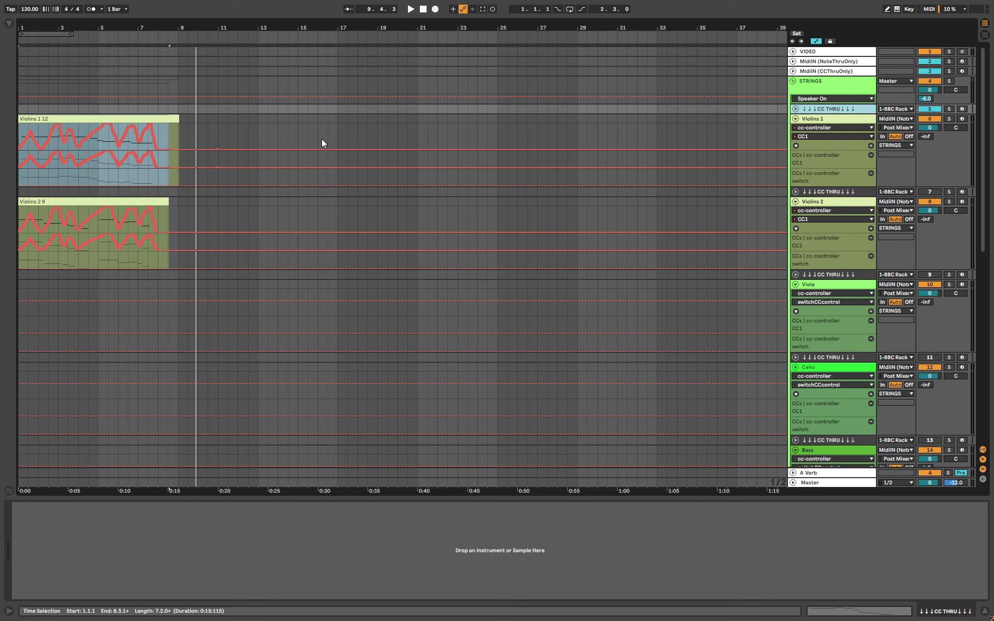
- Record new CC1 automation over the existing Violins 1 part to about bar 5, and re-enable automation with automation arm off
{"action": "left_click", "coordinate": [433, 9]}
{"action": "left_click", "coordinate": [412, 9]}
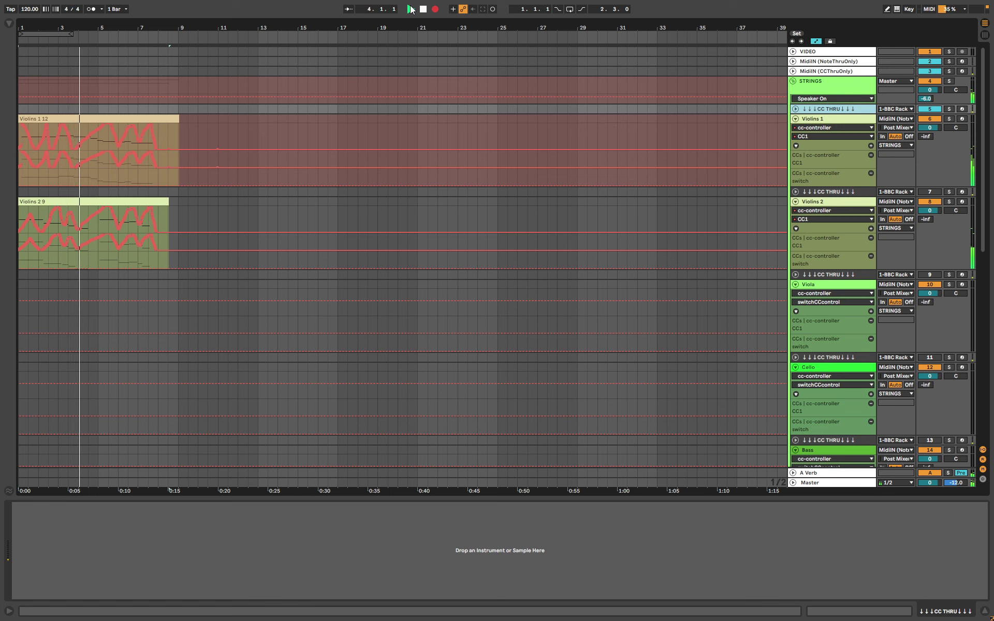
{"action": "left_click", "coordinate": [435, 9]}
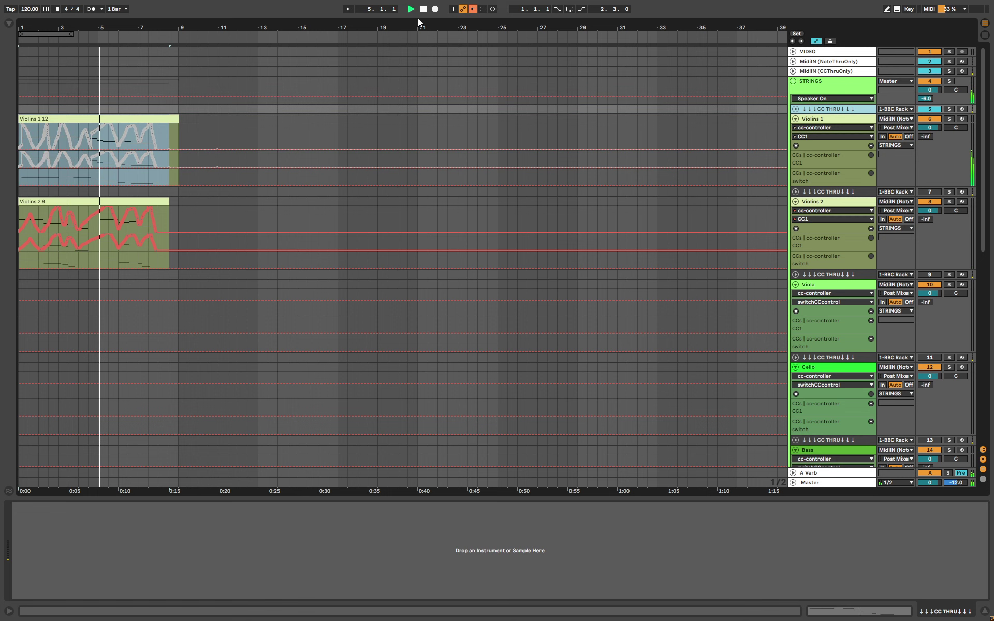
{"action": "left_click", "coordinate": [423, 9]}
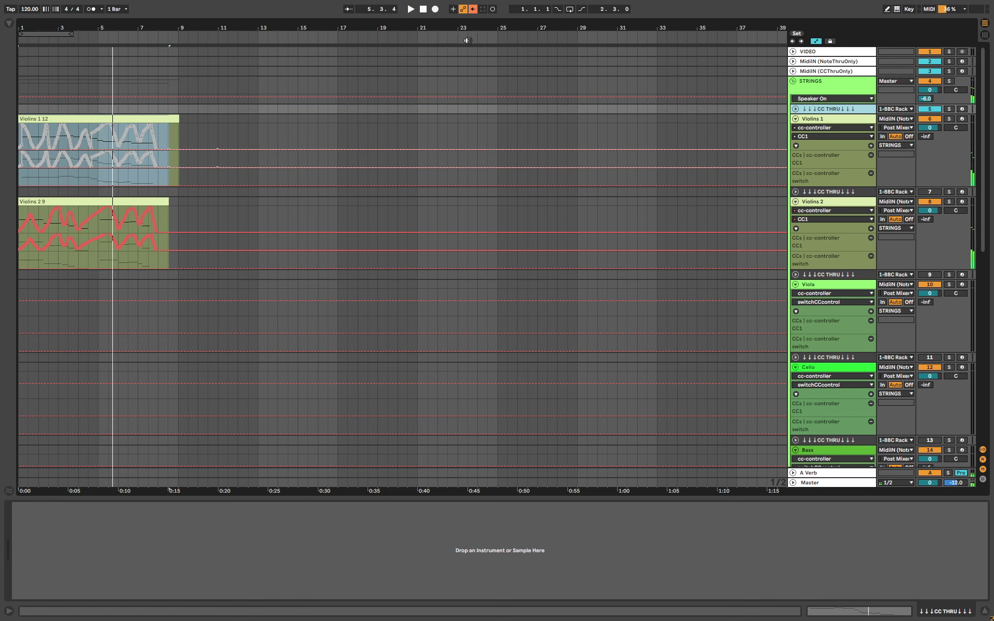
{"action": "left_click", "coordinate": [463, 8]}
{"action": "left_click", "coordinate": [472, 9]}
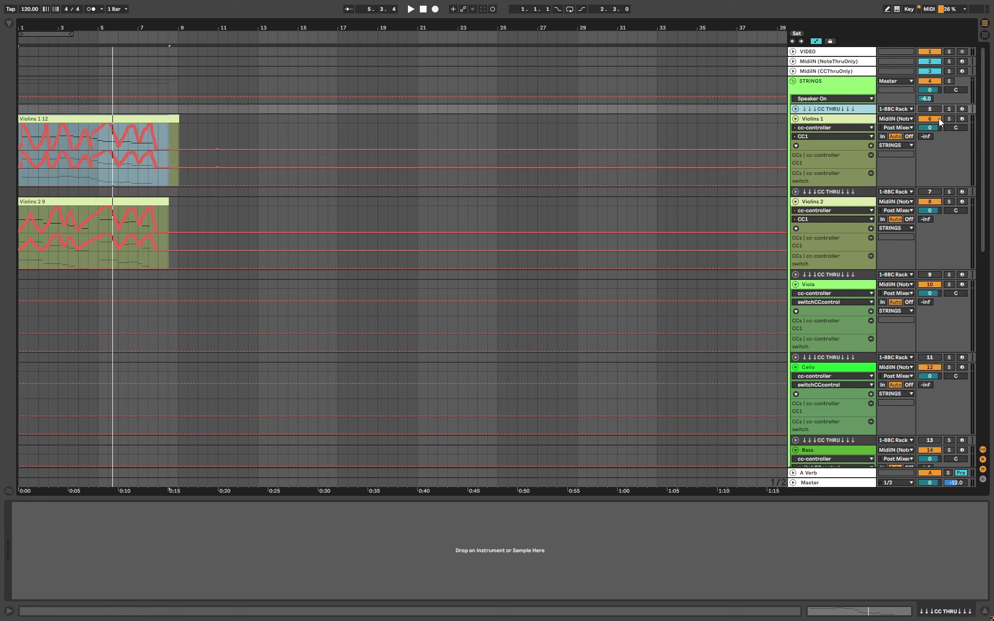
- Copy the Violins 1 and Violins 2 clips with their automation to bar 9, and delete the copies
{"action": "left_click", "coordinate": [90, 120]}
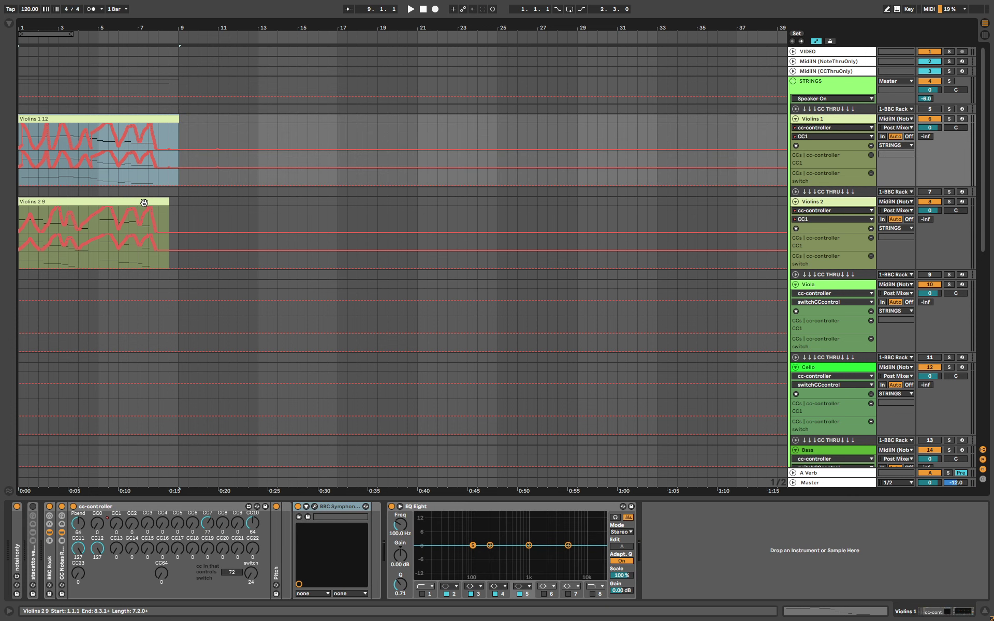
{"action": "left_click", "coordinate": [145, 203], "text": "shift"}
{"action": "left_click_drag", "start_coordinate": [100, 114], "coordinate": [258, 126]}
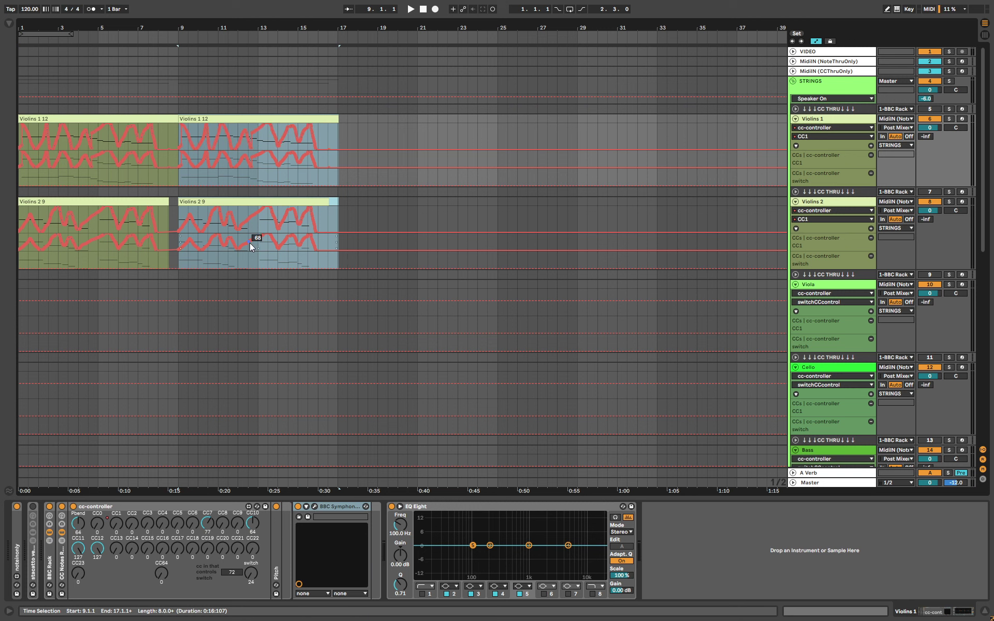
{"action": "key", "text": "Delete"}
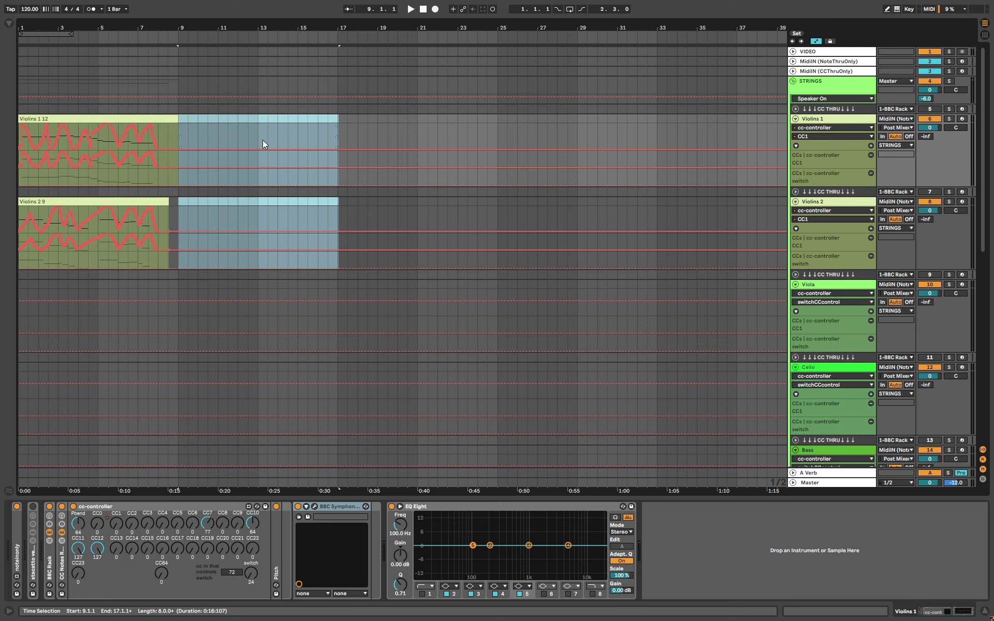
- Open the BBC Symphony Orchestra plug-in on Violins 1 and select the cc-controller's incoming CC number for the switch
{"action": "left_click", "coordinate": [834, 118]}
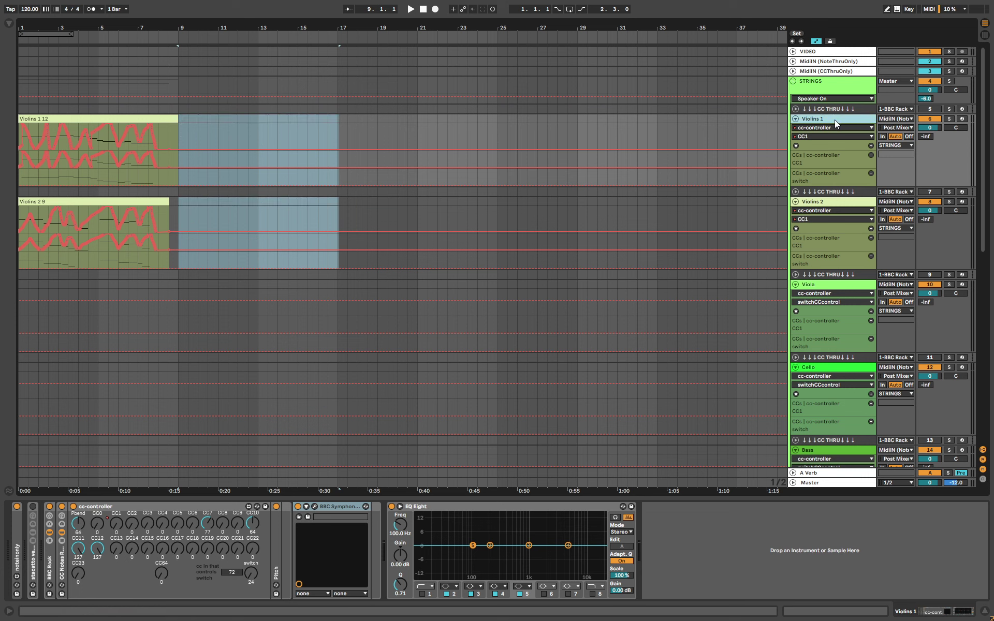
{"action": "left_click", "coordinate": [182, 504]}
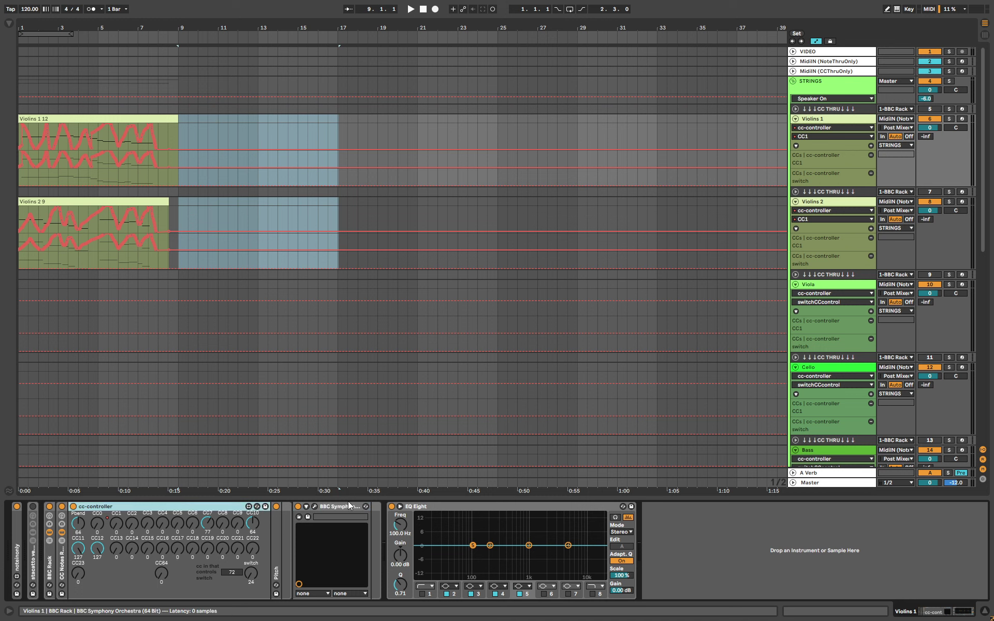
{"action": "left_click", "coordinate": [317, 507]}
{"action": "left_click_drag", "start_coordinate": [326, 37], "coordinate": [612, 13]}
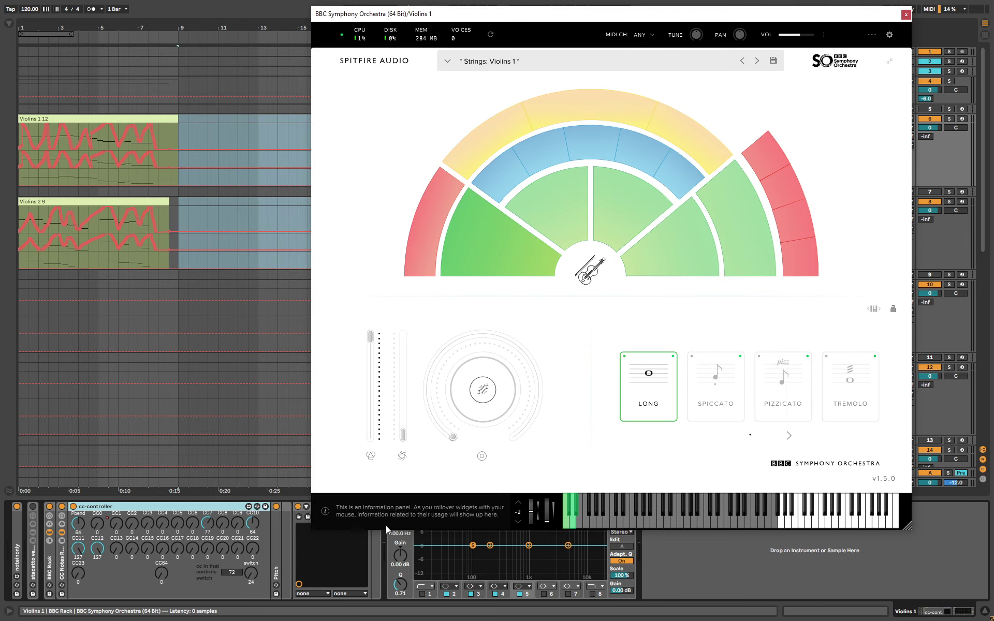
{"action": "left_click", "coordinate": [233, 574]}
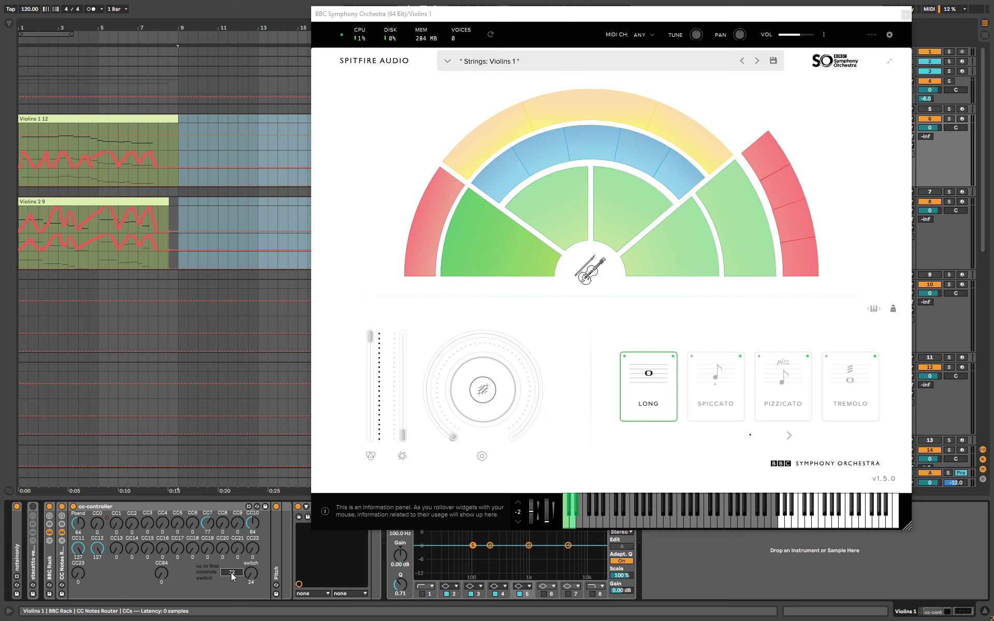
- Activate the CC THRU track above Violins 1, and close the BBC Symphony Orchestra window to return to the Violins 1 track
{"action": "left_click_drag", "start_coordinate": [523, 18], "coordinate": [465, 26]}
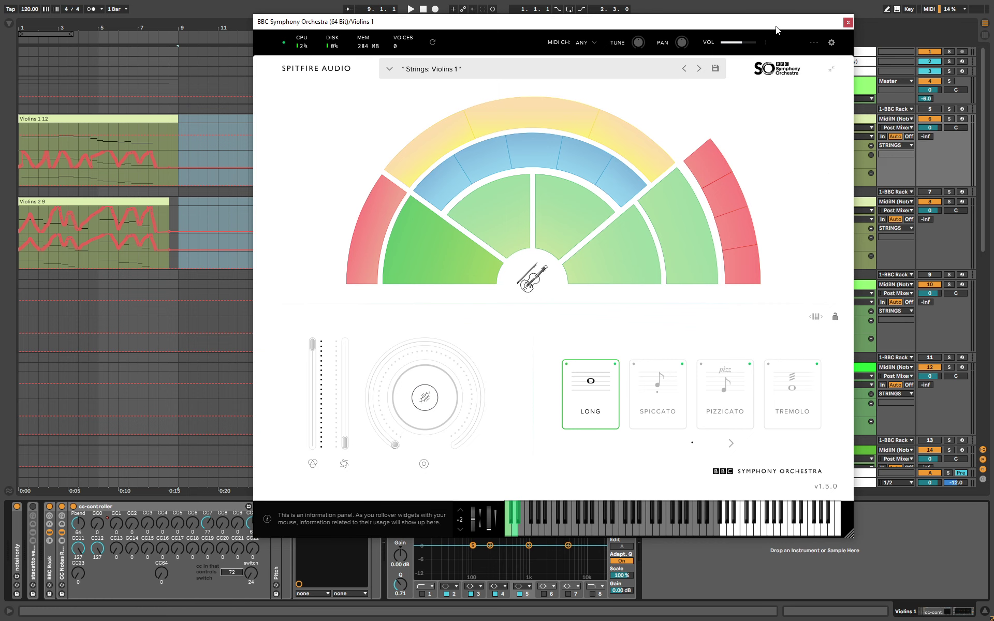
{"action": "left_click_drag", "start_coordinate": [776, 25], "coordinate": [672, 20]}
{"action": "left_click", "coordinate": [929, 110]}
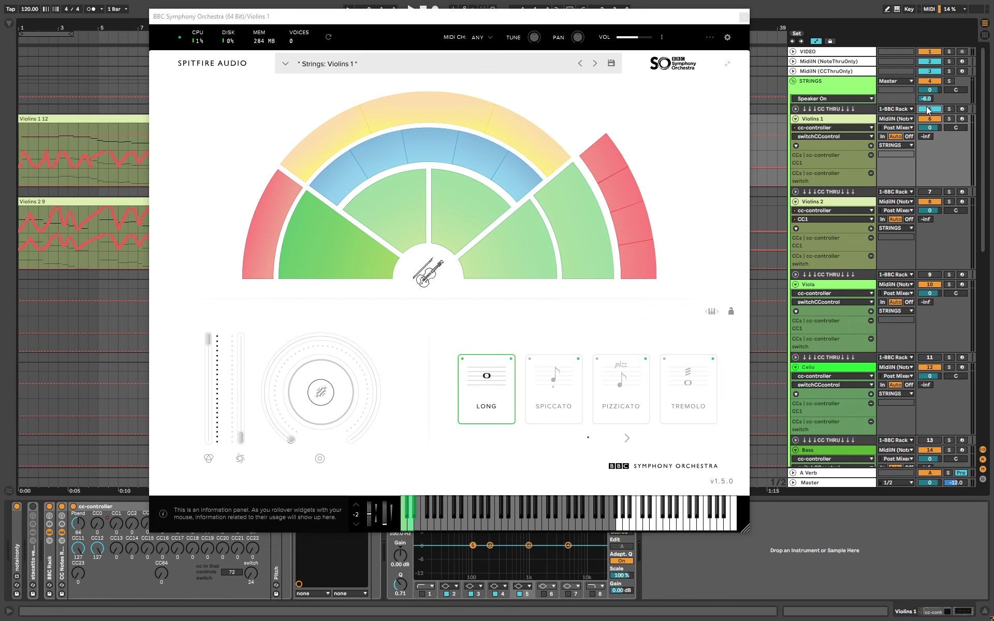
{"action": "left_click_drag", "start_coordinate": [574, 18], "coordinate": [696, 21]}
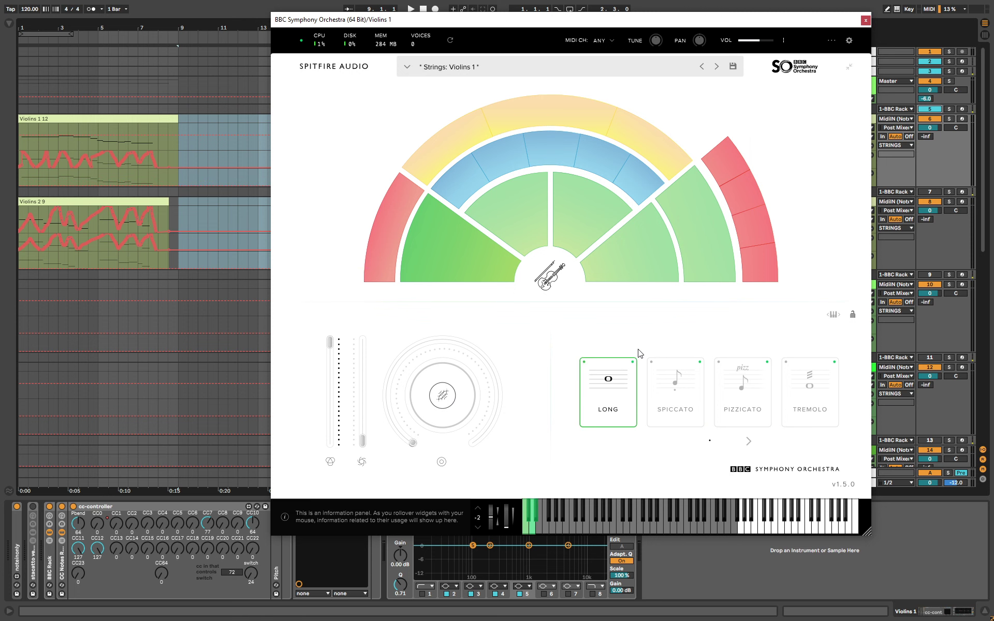
{"action": "left_click", "coordinate": [866, 20]}
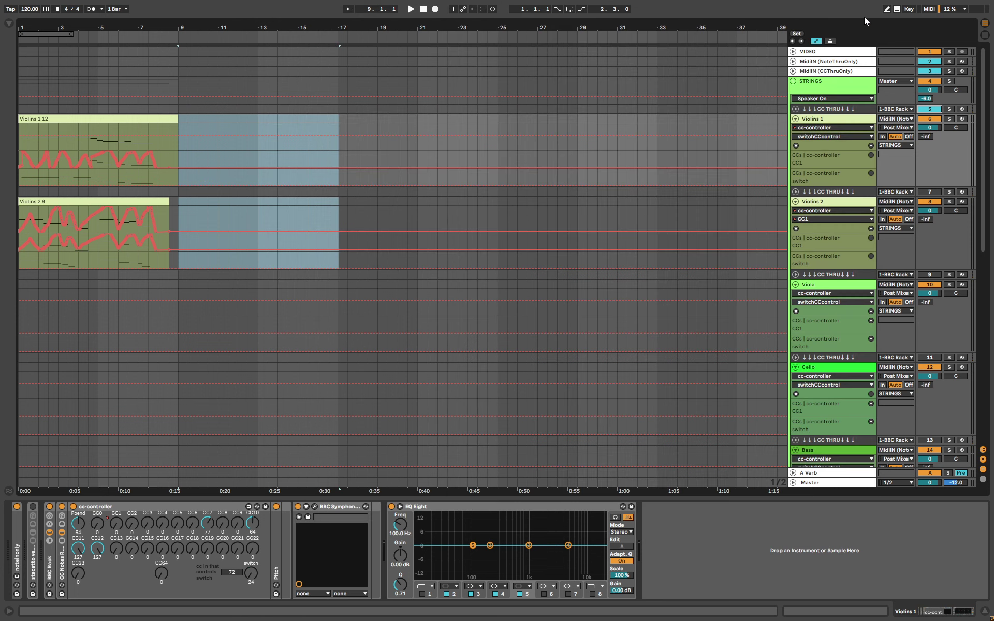
{"action": "left_click", "coordinate": [817, 119]}
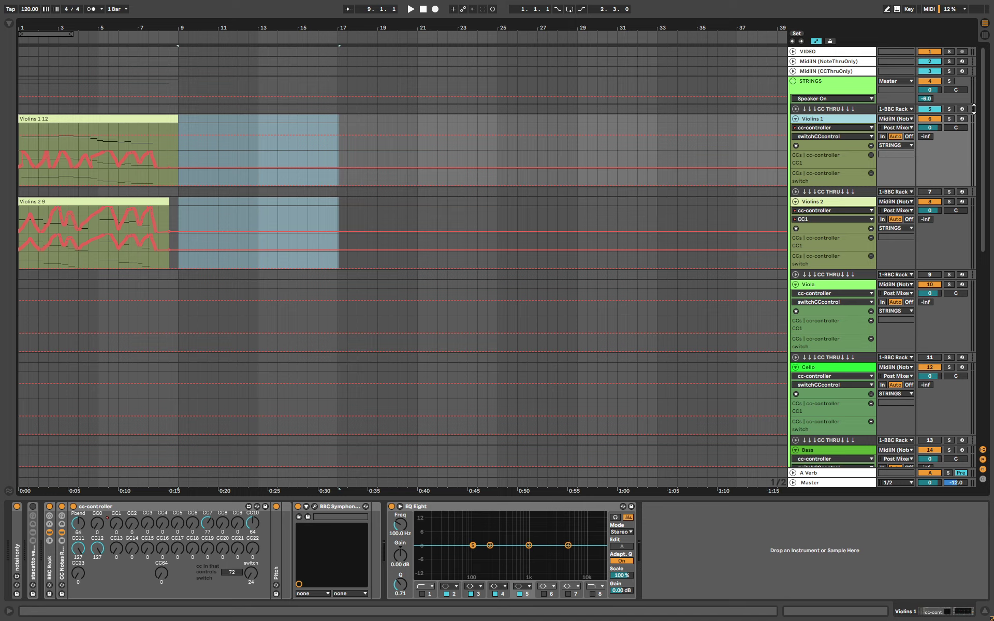
- Clear the CC automation on the Harp Celest track from bar 1 to about bar 10
{"action": "left_click_drag", "start_coordinate": [982, 111], "coordinate": [993, 87]}
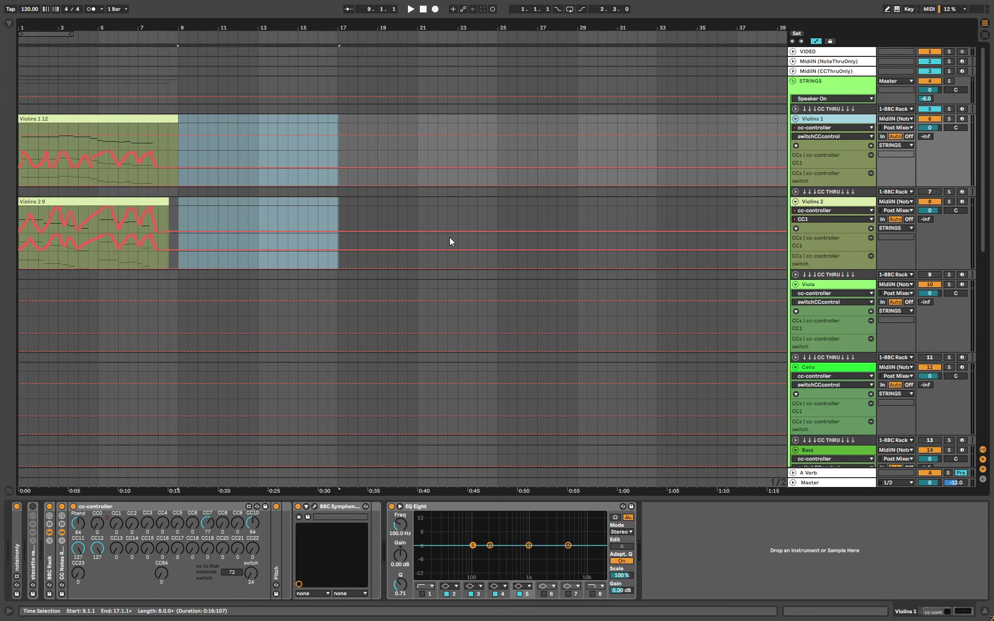
{"action": "scroll", "coordinate": [450, 239], "scroll_direction": "down", "scroll_amount": 10}
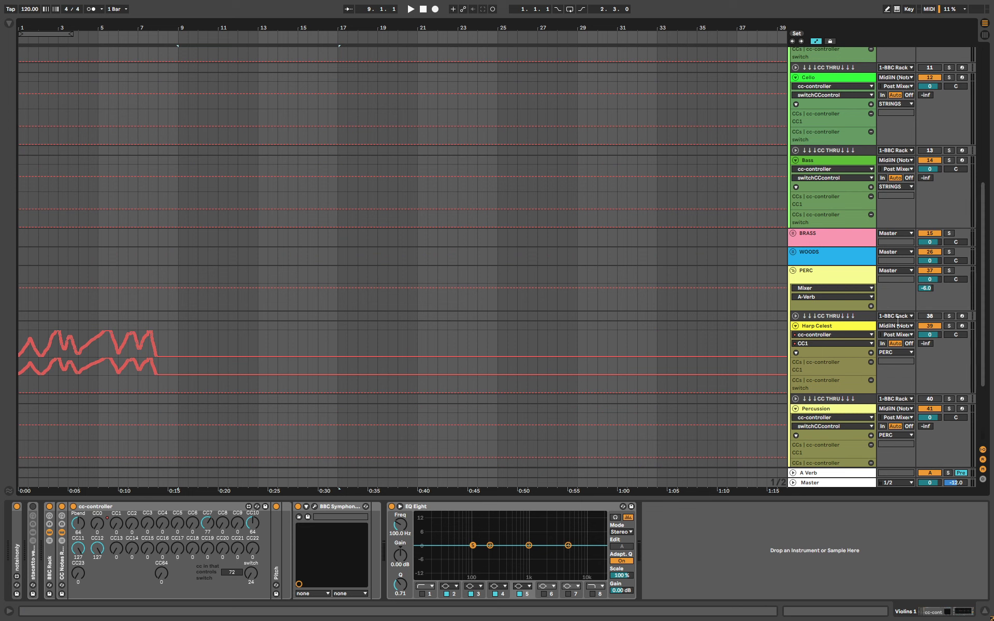
{"action": "left_click_drag", "start_coordinate": [211, 340], "coordinate": [1, 372]}
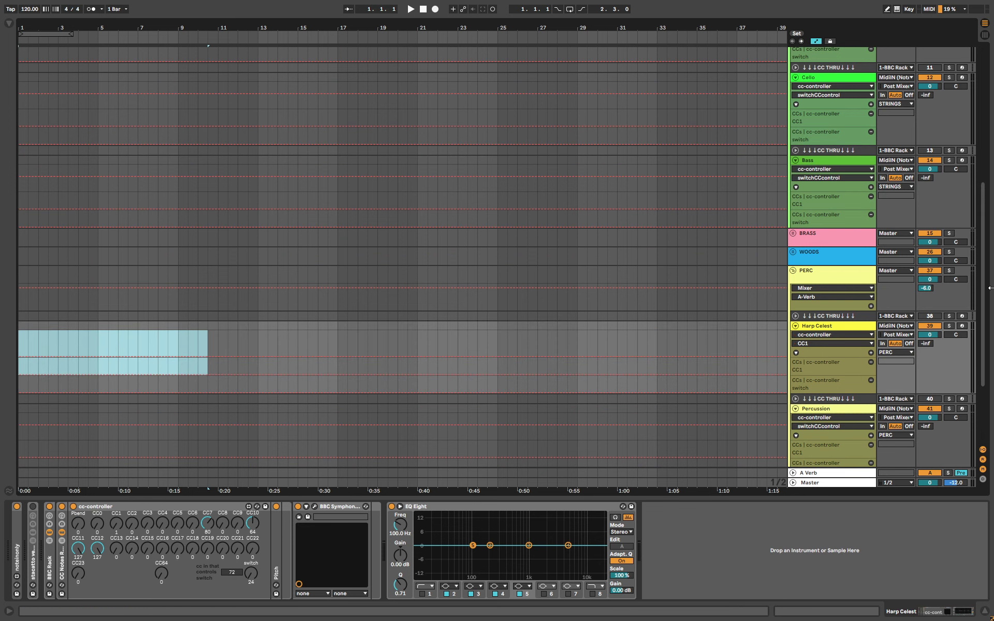
{"action": "left_click_drag", "start_coordinate": [983, 321], "coordinate": [964, 98]}
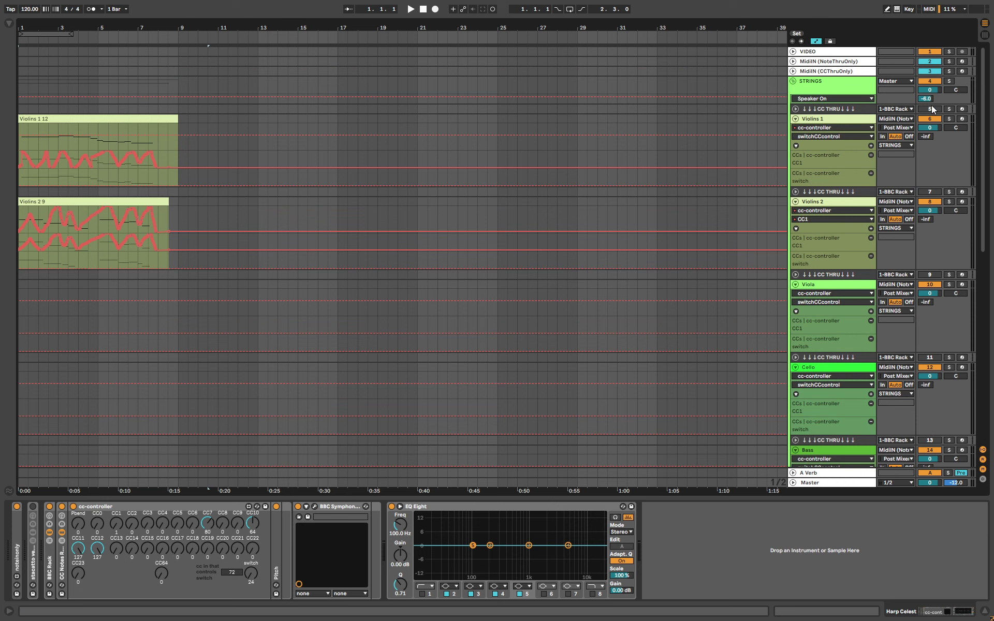
- Set the incoming CC that controls the Violins 1 switch to 75, and activate the CC THRU track above Violins 1
{"action": "left_click", "coordinate": [840, 122]}
{"action": "left_click", "coordinate": [233, 574]}
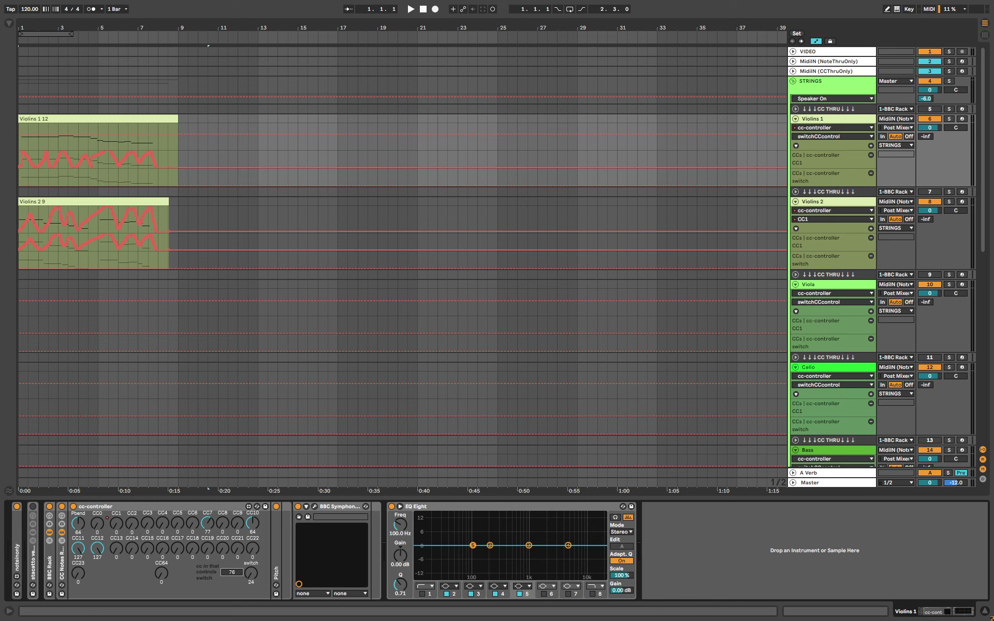
{"action": "left_click_drag", "start_coordinate": [232, 572], "coordinate": [233, 574]}
{"action": "left_click", "coordinate": [930, 110]}
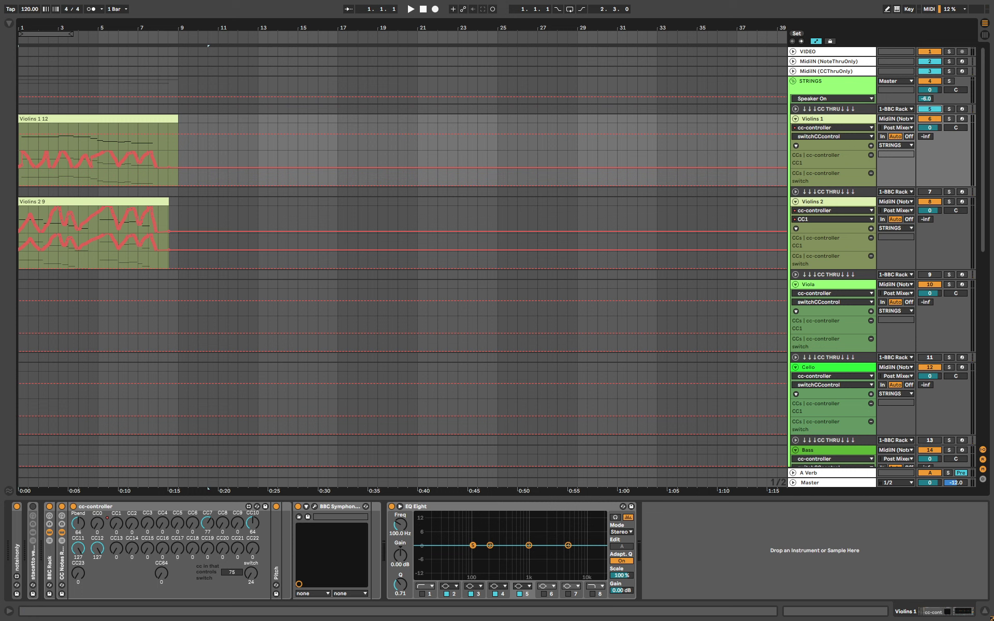
- Show the switch automation on Violins 1 and create a step at 26 from about beat 2.3 to beat 4.4
{"action": "left_click", "coordinate": [251, 574]}
{"action": "left_click", "coordinate": [52, 149]}
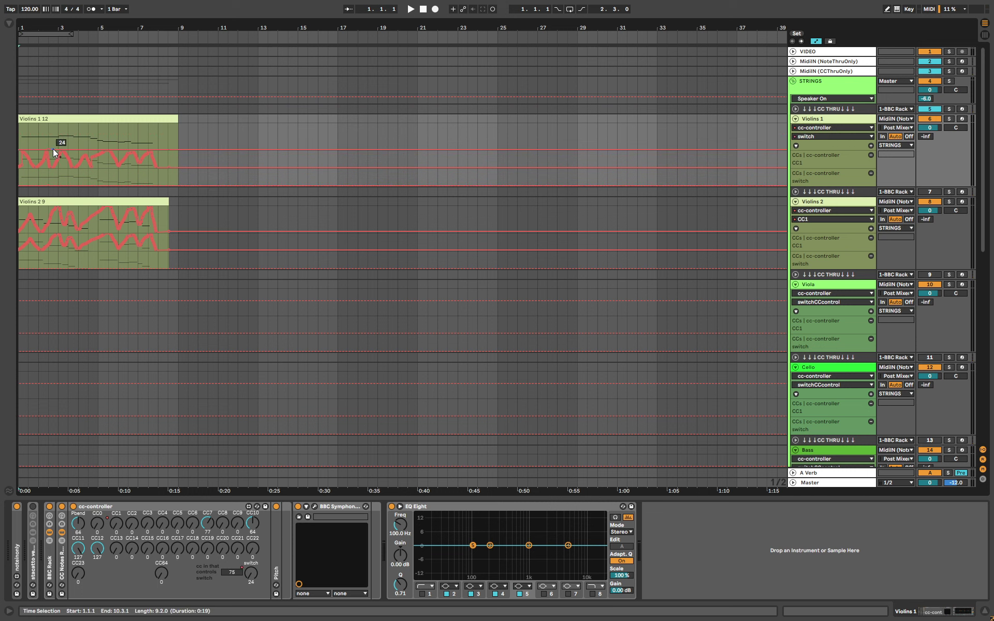
{"action": "left_click_drag", "start_coordinate": [53, 148], "coordinate": [94, 147]}
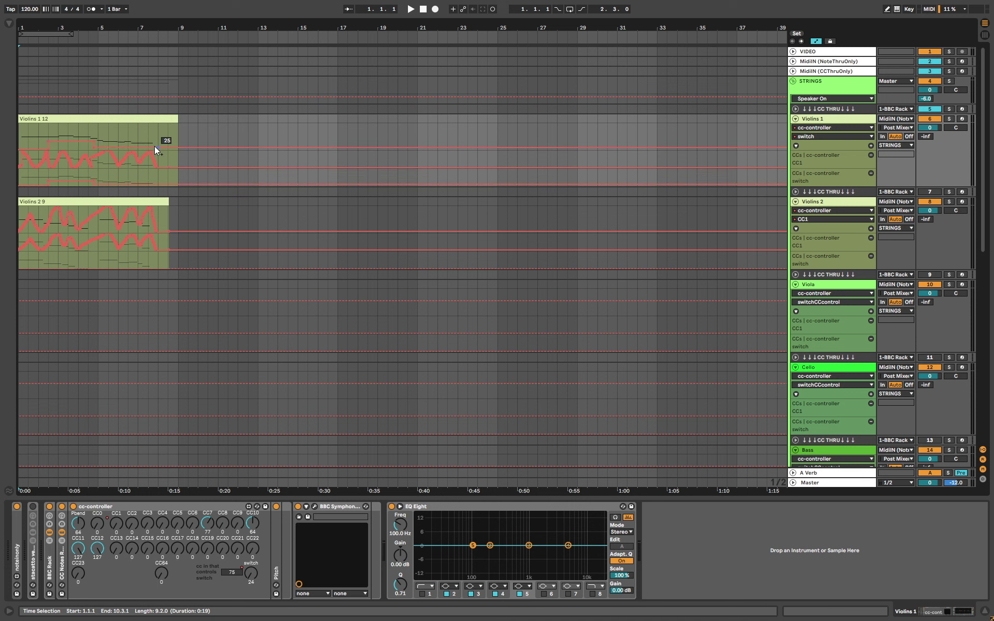
- Examine the low keyswitch range in the Violins 1 clip's piano roll, and return to the track's devices
{"action": "double_click", "coordinate": [122, 118]}
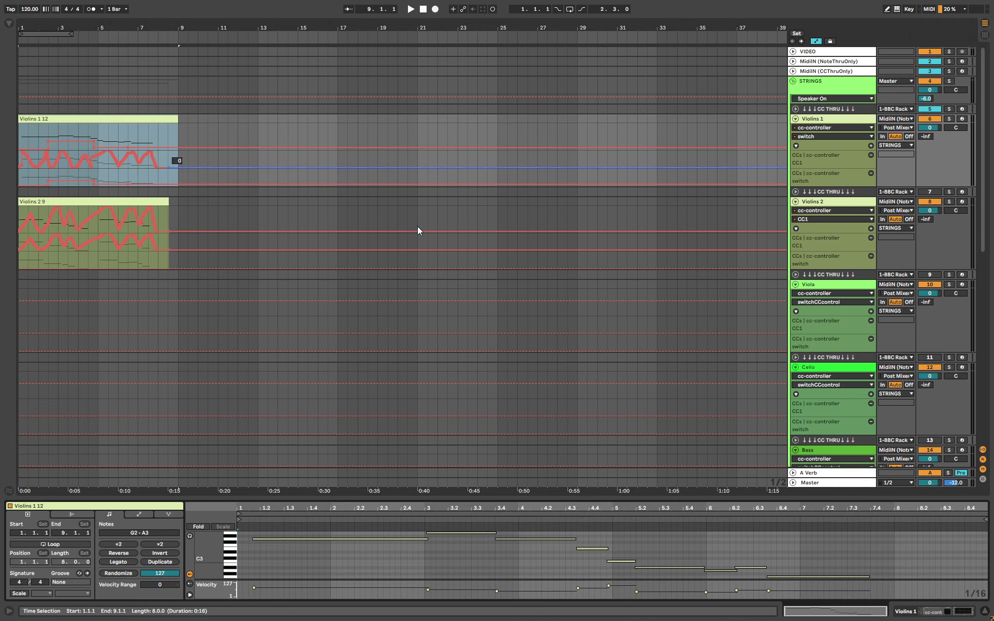
{"action": "left_click_drag", "start_coordinate": [220, 548], "coordinate": [235, 342]}
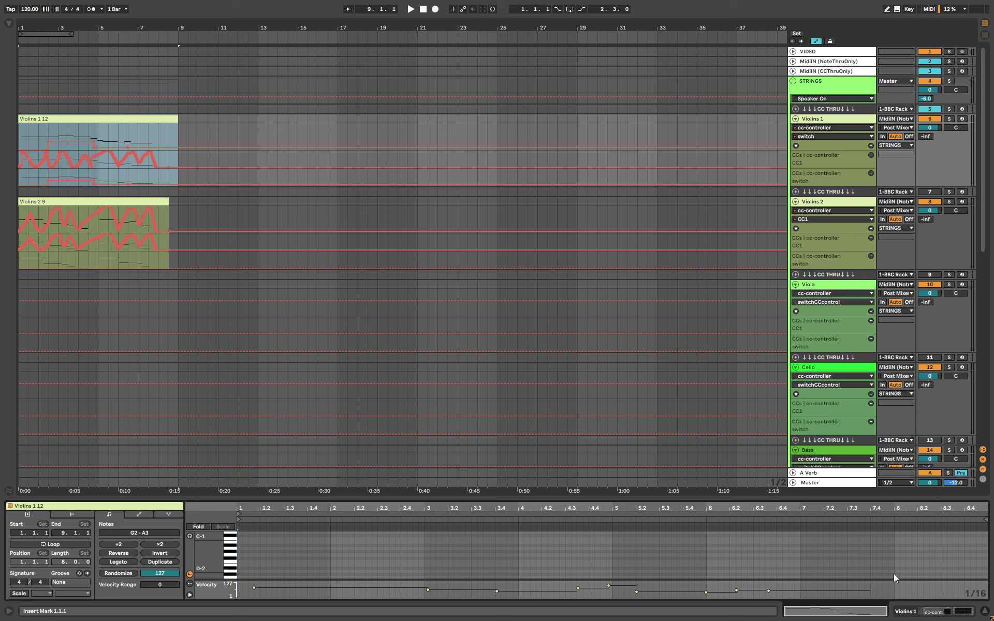
{"action": "left_click_drag", "start_coordinate": [211, 537], "coordinate": [220, 618]}
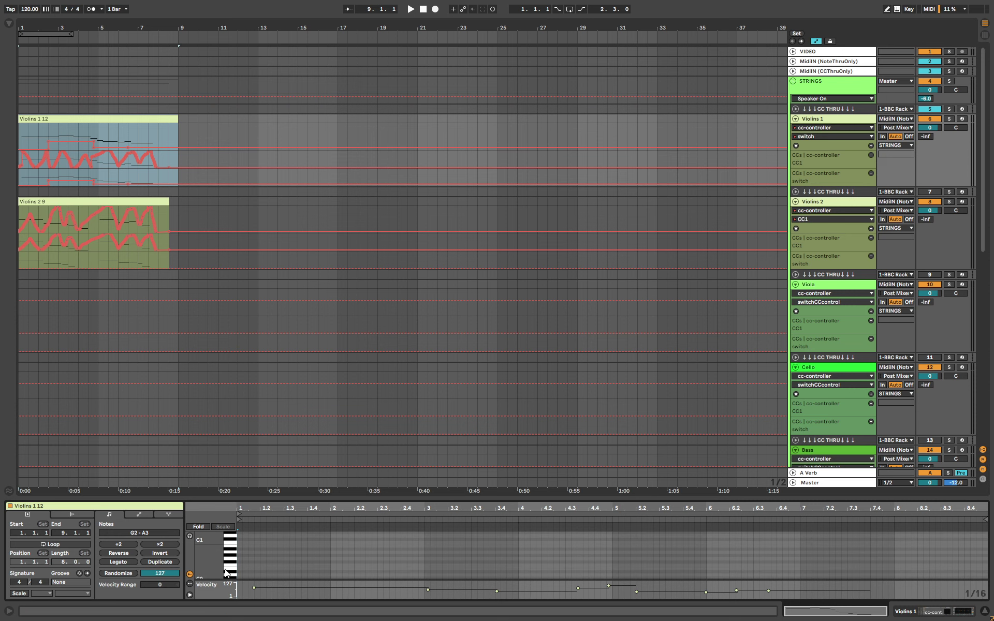
{"action": "left_click_drag", "start_coordinate": [219, 547], "coordinate": [220, 619]}
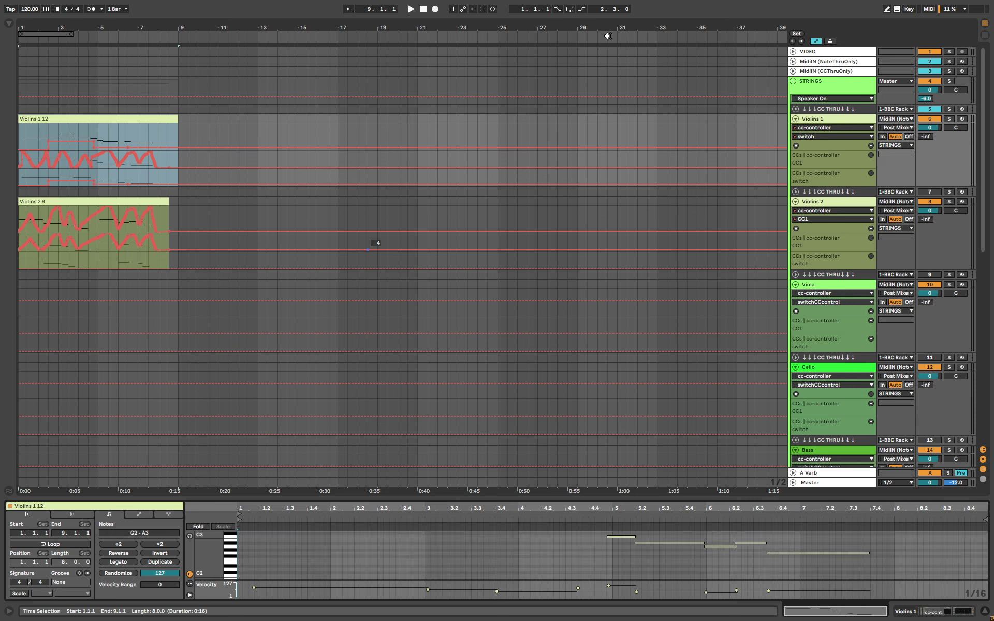
{"action": "left_click", "coordinate": [826, 121]}
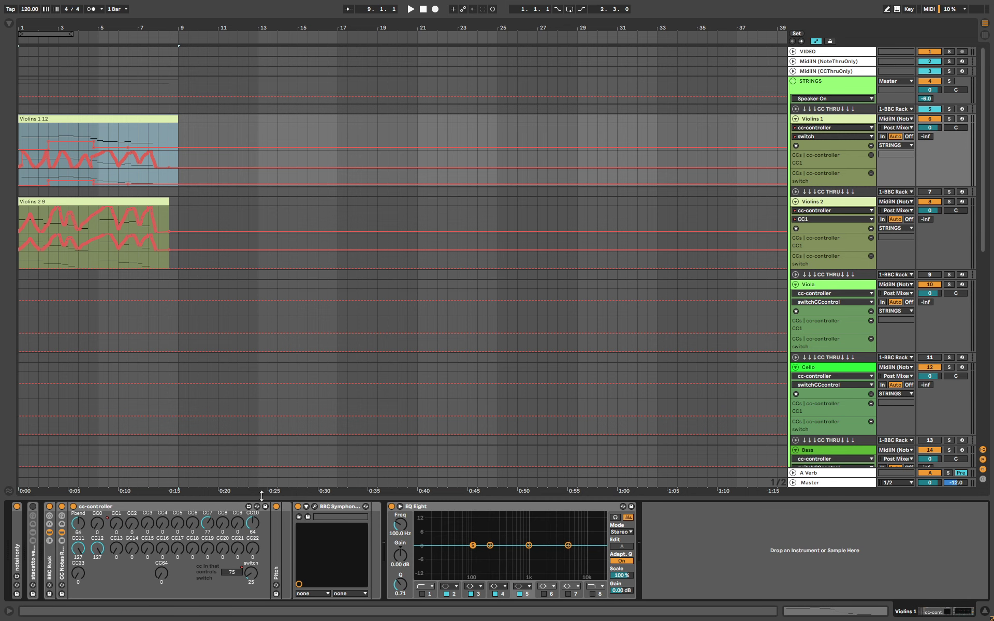
- Examine the switch automation step on Violins 1 around beat 2.3 in close-up
{"action": "left_click_drag", "start_coordinate": [26, 25], "coordinate": [66, 162]}
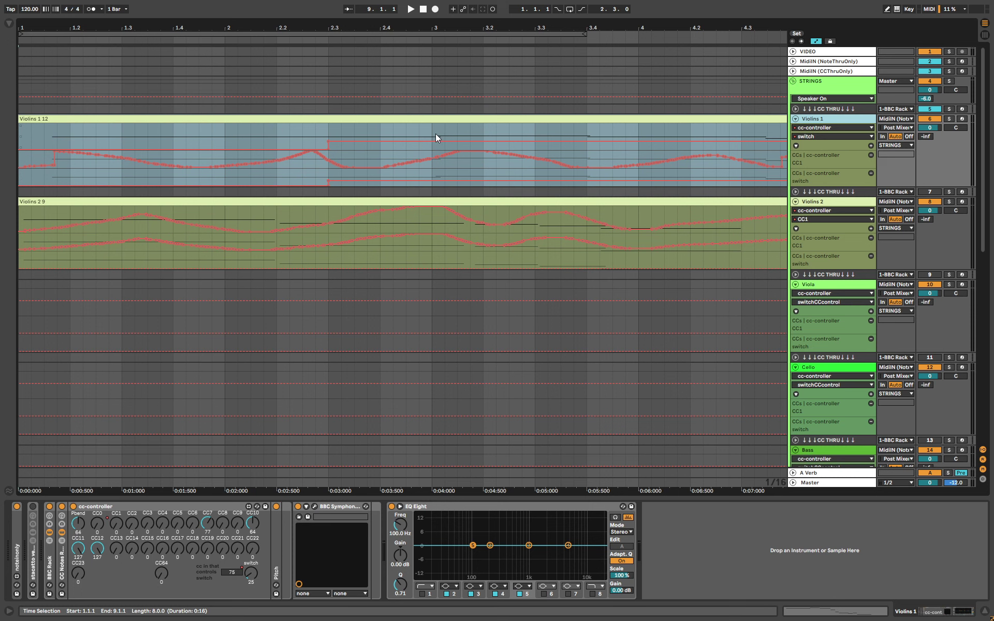
{"action": "left_click", "coordinate": [435, 24]}
{"action": "left_click_drag", "start_coordinate": [436, 23], "coordinate": [422, 77]}
{"action": "left_click", "coordinate": [315, 141]}
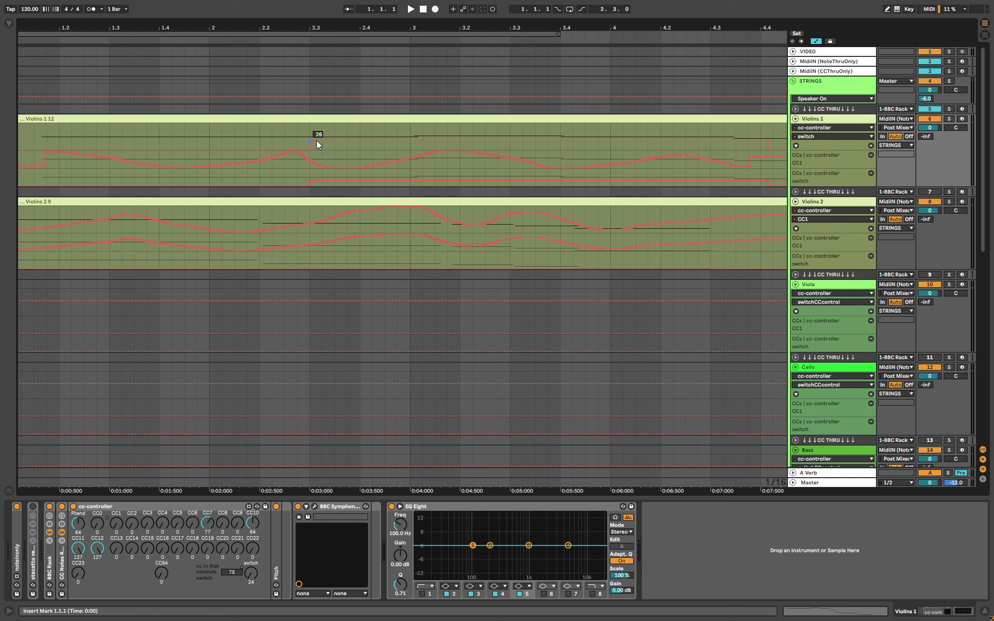
- View the Violins 1 articulations in the BBC Symphony Orchestra plug-in, and close its window
{"action": "left_click", "coordinate": [315, 507]}
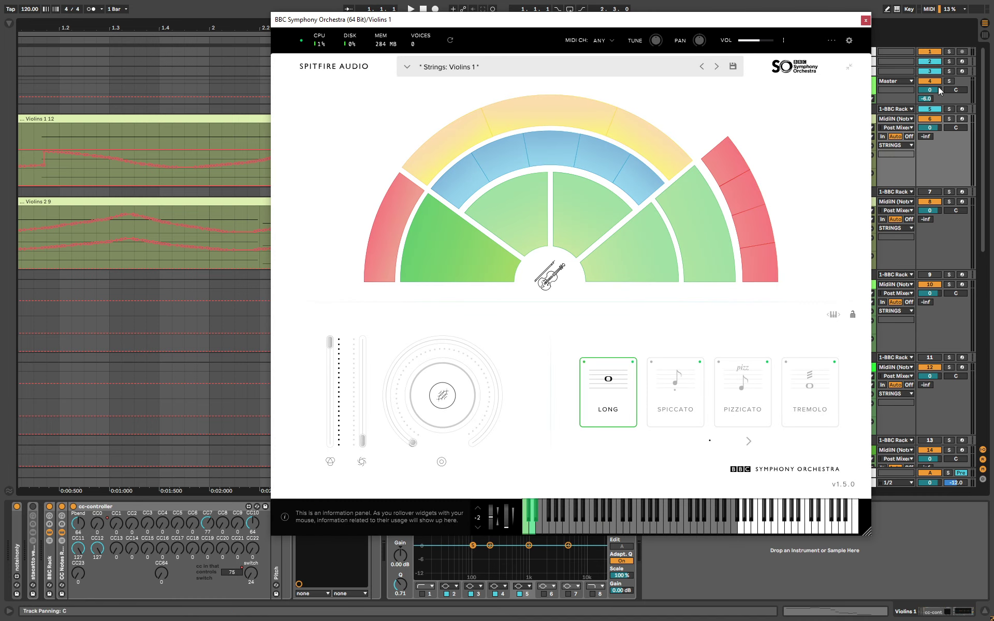
{"action": "left_click", "coordinate": [866, 20]}
{"action": "left_click_drag", "start_coordinate": [570, 24], "coordinate": [582, 24]}
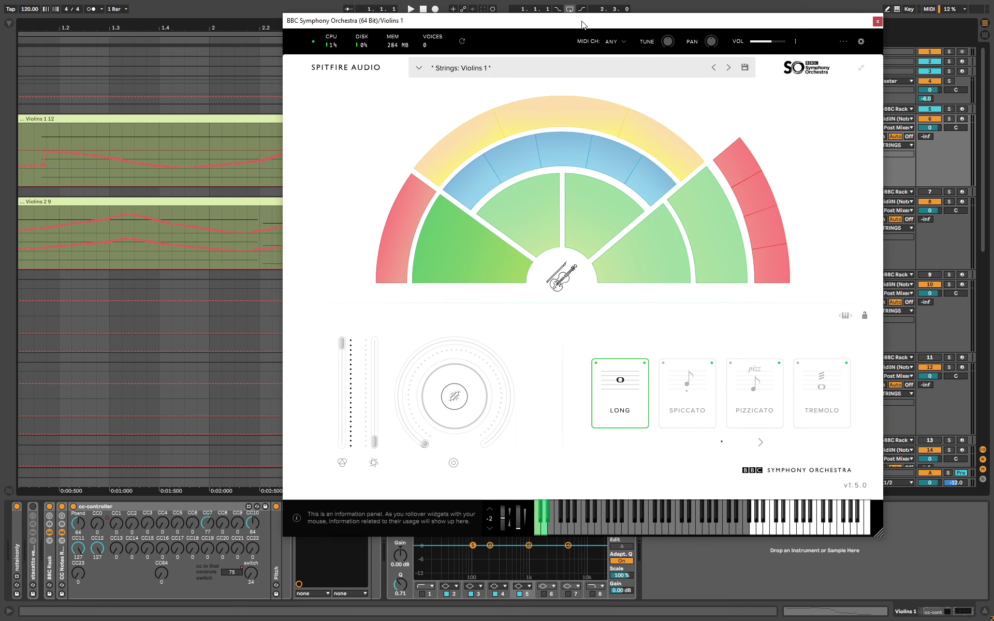
{"action": "left_click", "coordinate": [878, 21]}
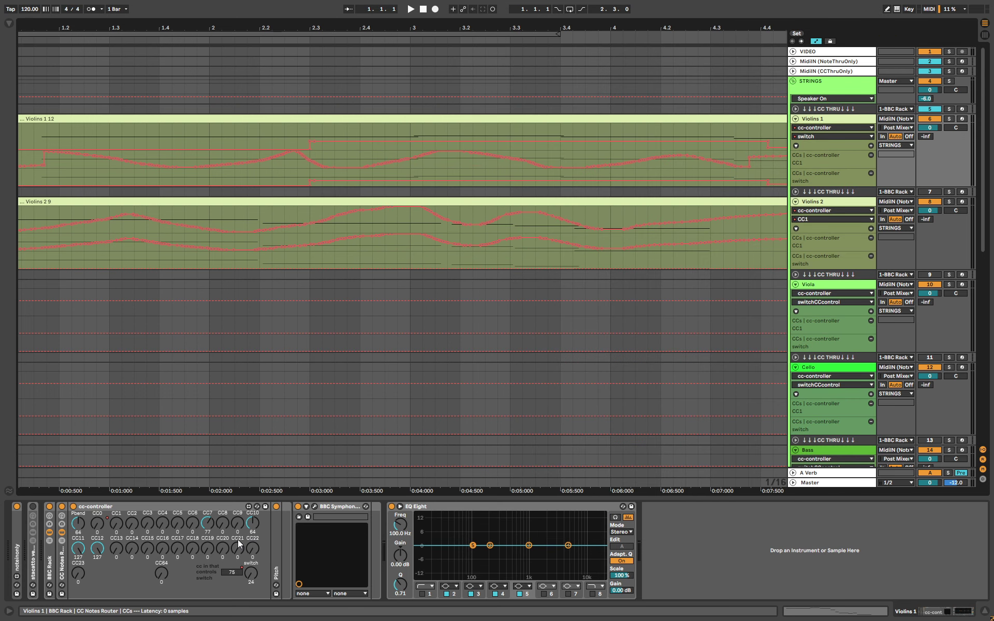
- Review the cc-controller device on Violins 1 alongside the automation across the full clip
{"action": "left_click", "coordinate": [129, 508]}
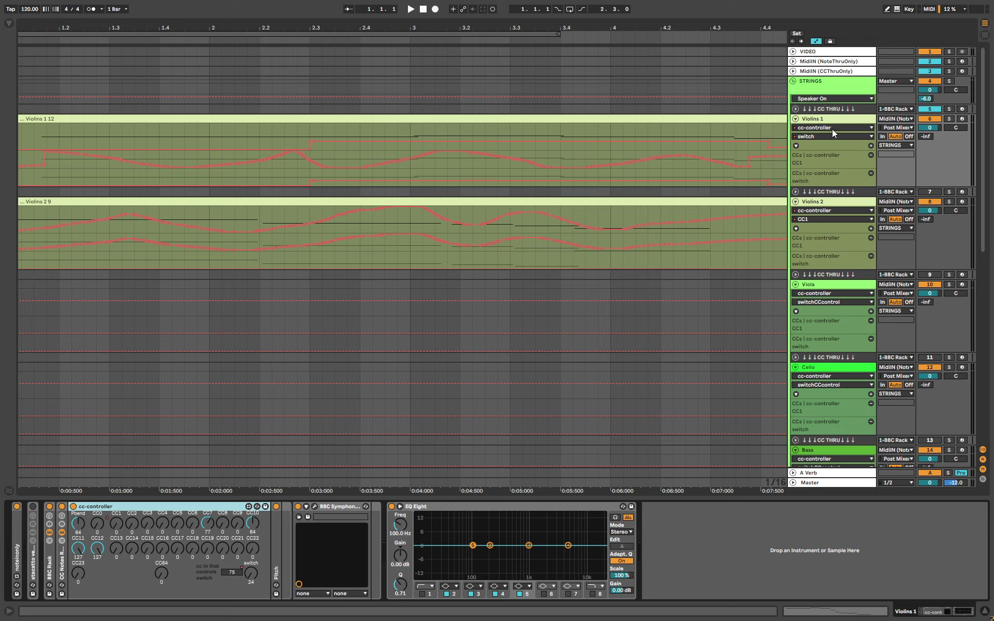
{"action": "left_click_drag", "start_coordinate": [676, 32], "coordinate": [470, 34]}
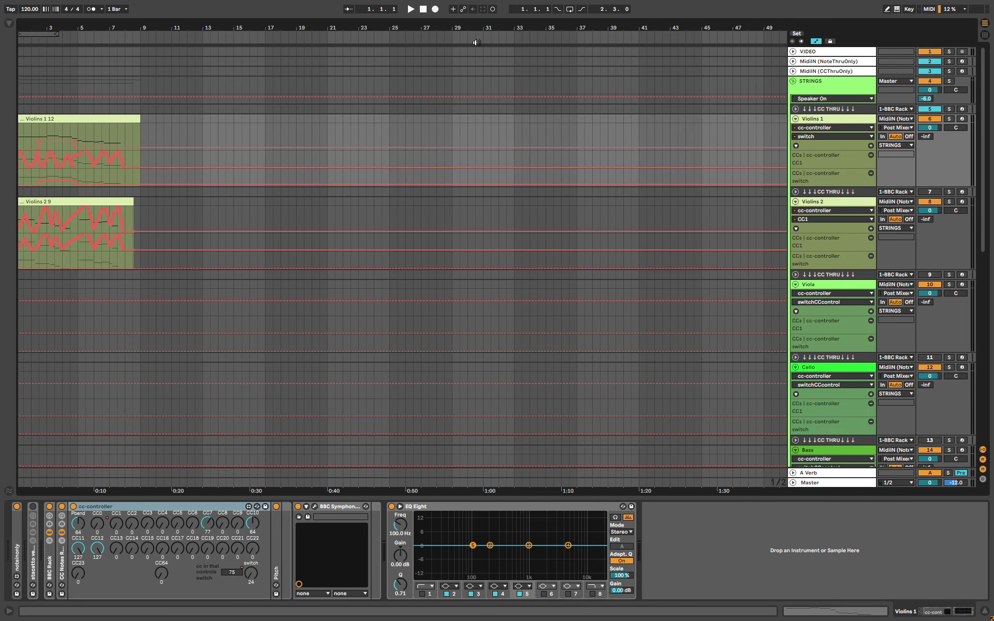
{"action": "left_click_drag", "start_coordinate": [23, 26], "coordinate": [302, 161]}
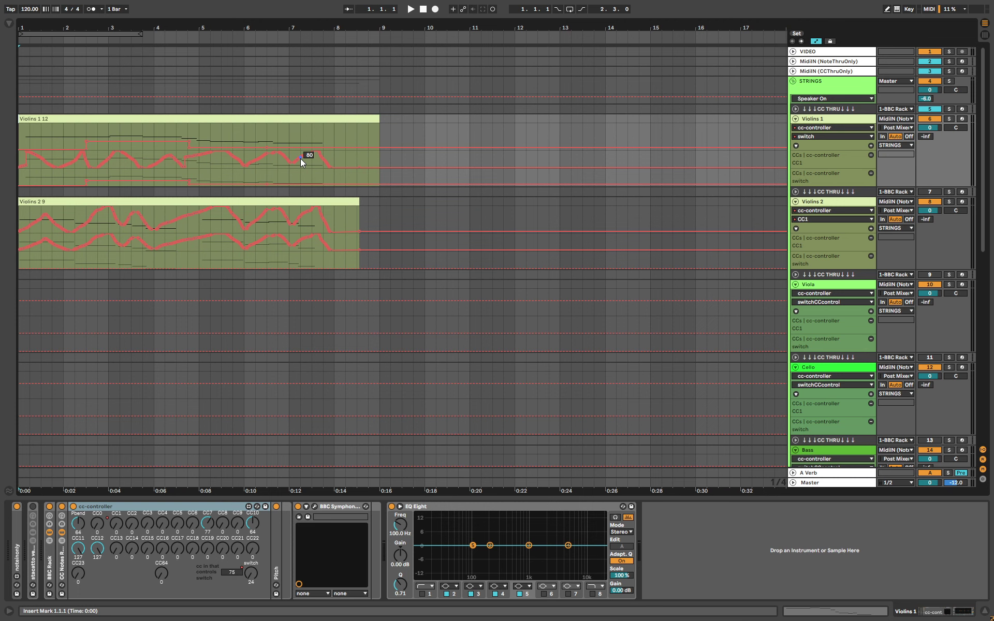
{"action": "left_click", "coordinate": [825, 88]}
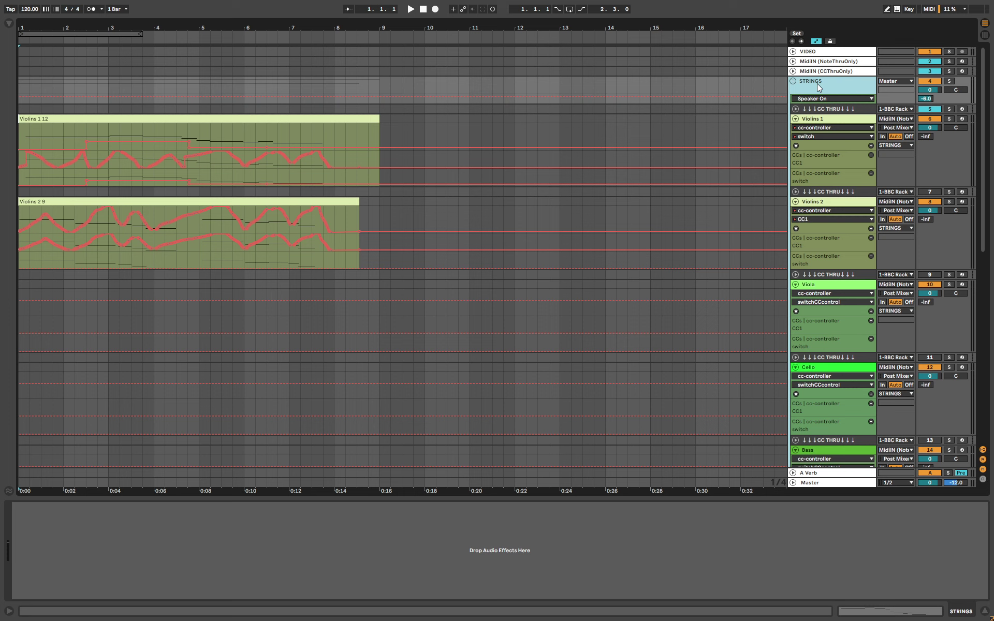
{"action": "left_click", "coordinate": [811, 121]}
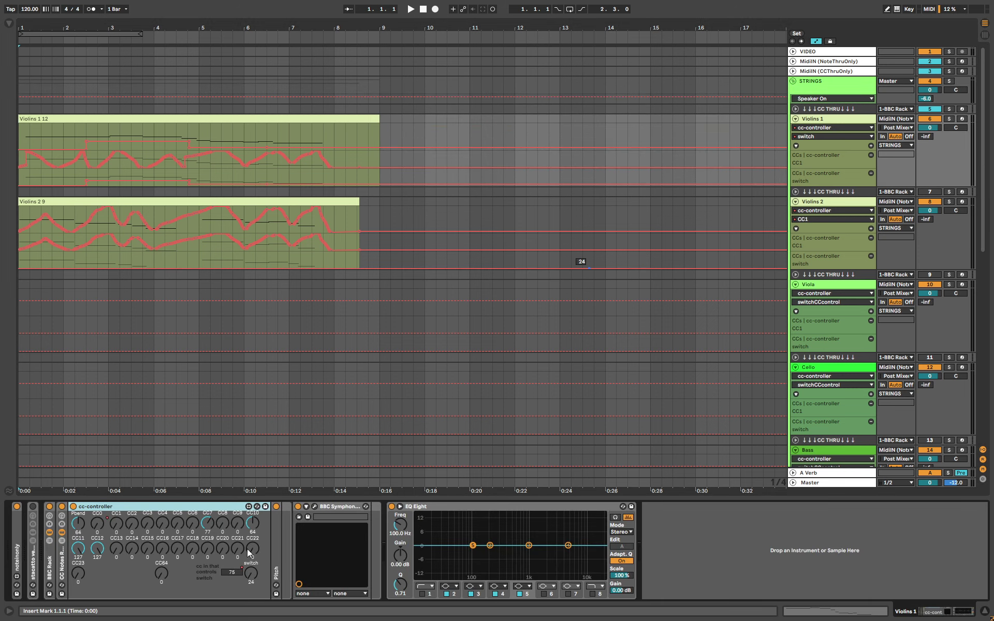
{"action": "left_click", "coordinate": [826, 122]}
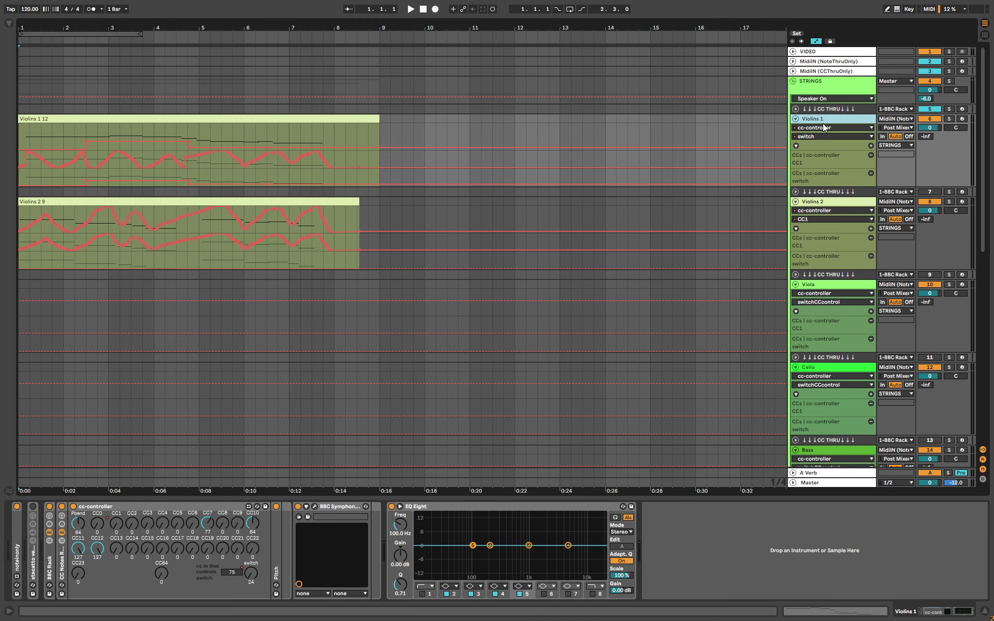
- Duplicate the Violins 2 track together with the CC THRU track above it
{"action": "left_click", "coordinate": [833, 191]}
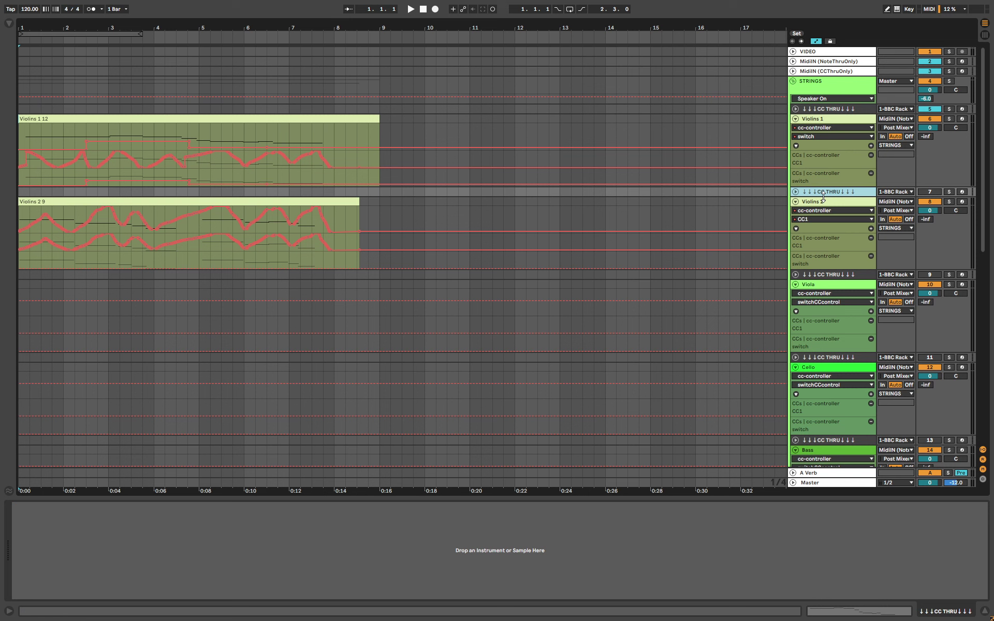
{"action": "left_click", "coordinate": [824, 203]}
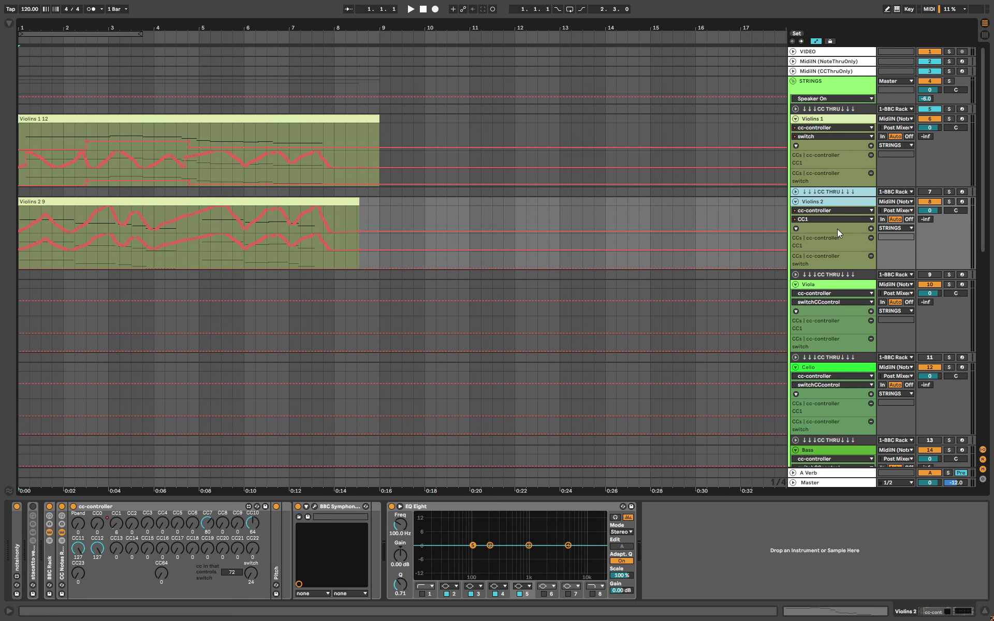
{"action": "left_click", "coordinate": [827, 193]}
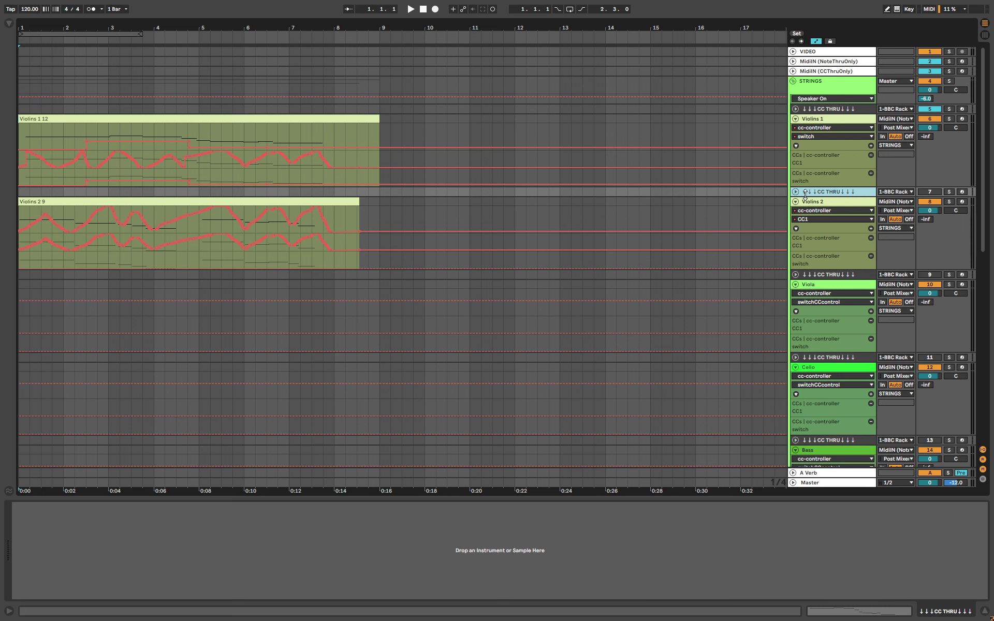
{"action": "left_click", "coordinate": [832, 203]}
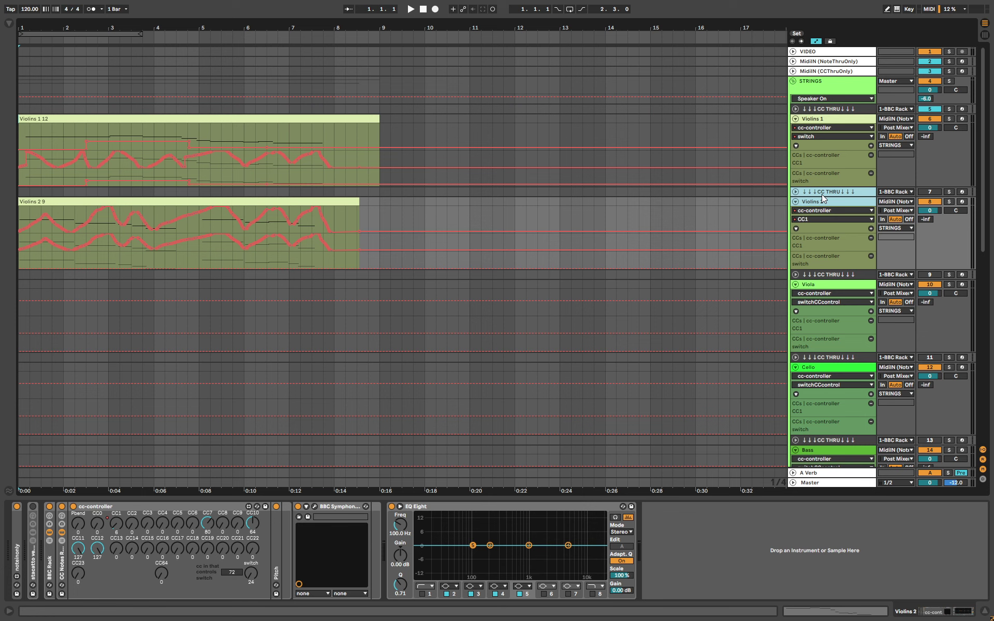
{"action": "key", "text": "ctrl+d"}
- Replace the BBC Symphony Orchestra plug-in on the duplicated Violins 2 track with Kontakt, and replace Kontakt with CardinalSynth2.64
{"action": "left_click", "coordinate": [820, 283]}
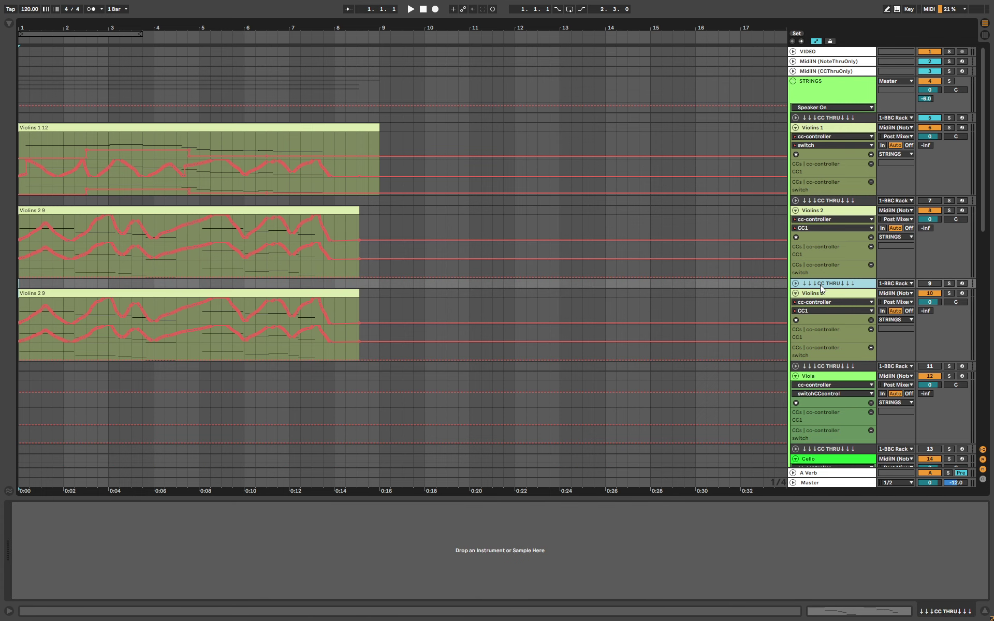
{"action": "left_click", "coordinate": [821, 291]}
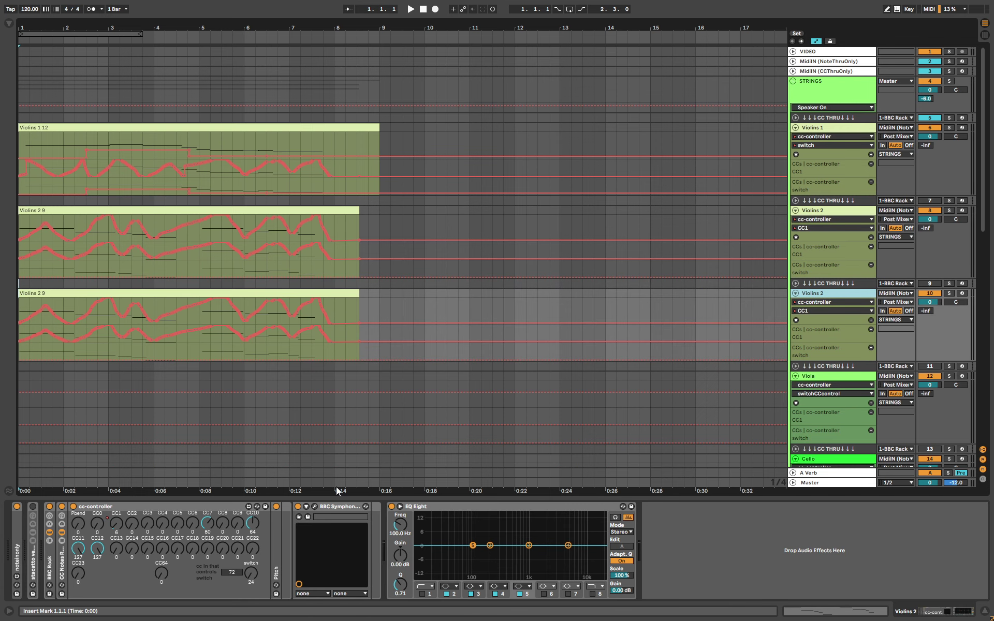
{"action": "left_click", "coordinate": [340, 506]}
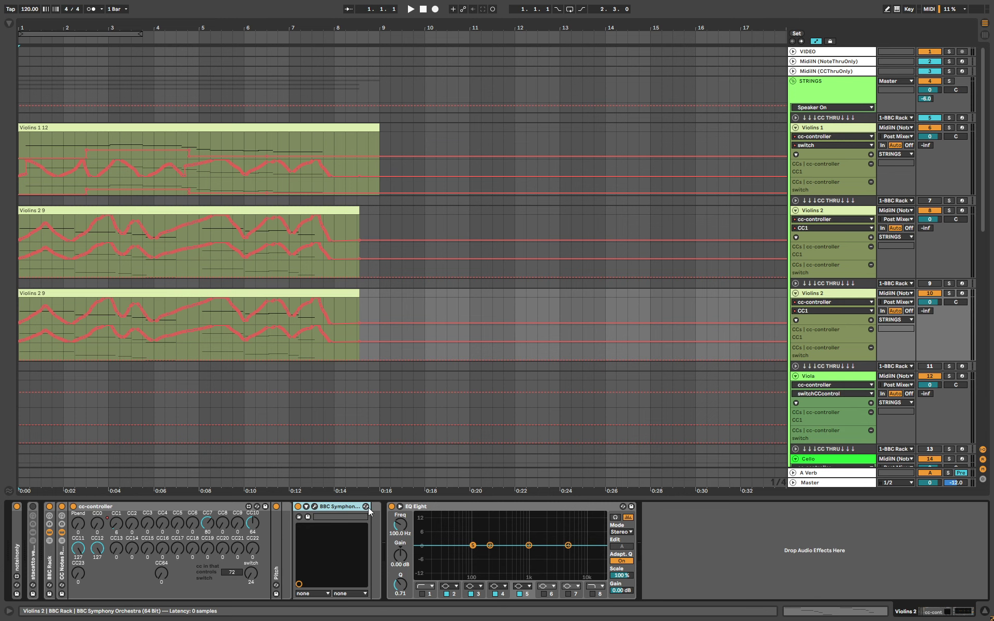
{"action": "left_click", "coordinate": [9, 23]}
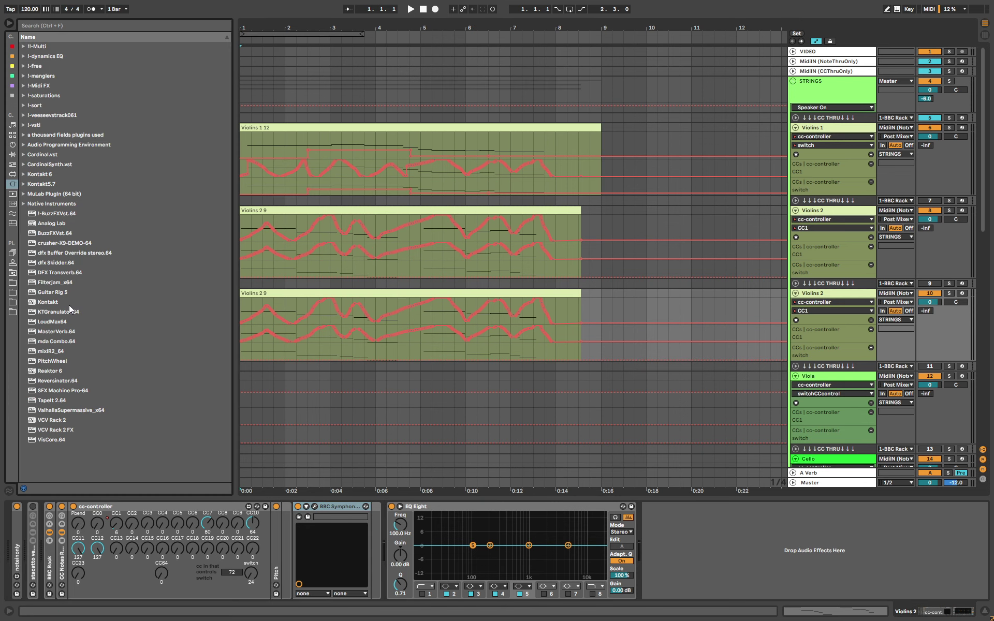
{"action": "left_click_drag", "start_coordinate": [50, 304], "coordinate": [328, 512]}
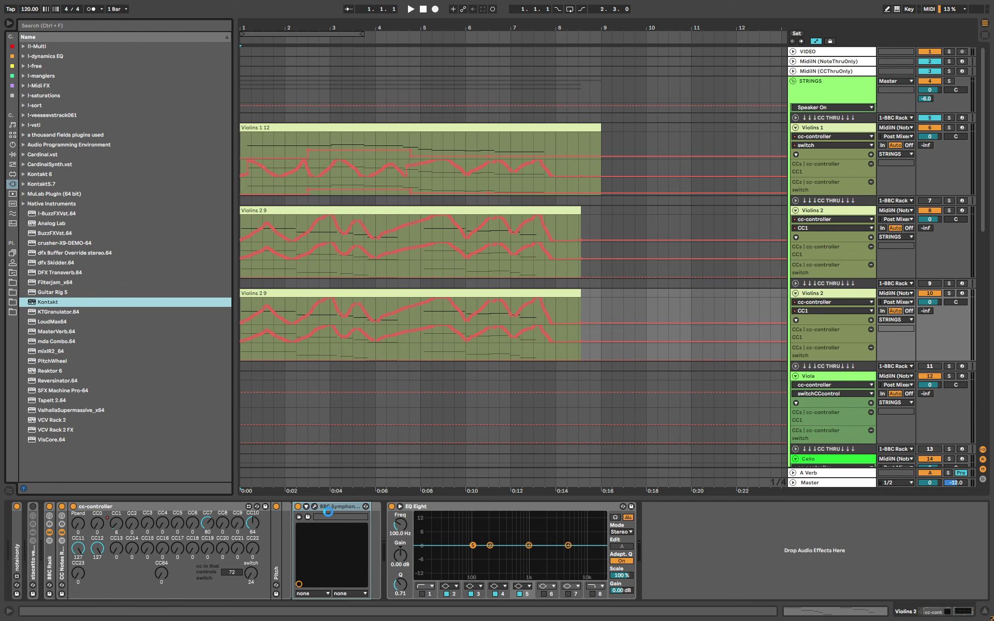
{"action": "left_click_drag", "start_coordinate": [328, 512], "coordinate": [328, 512]}
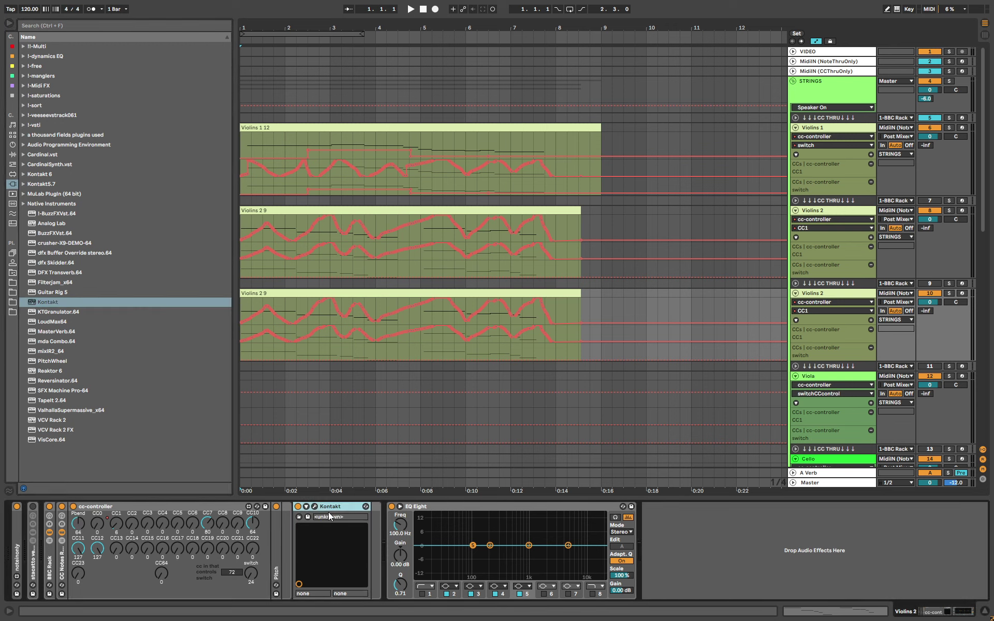
{"action": "left_click", "coordinate": [23, 155]}
{"action": "left_click_drag", "start_coordinate": [52, 174], "coordinate": [341, 524]}
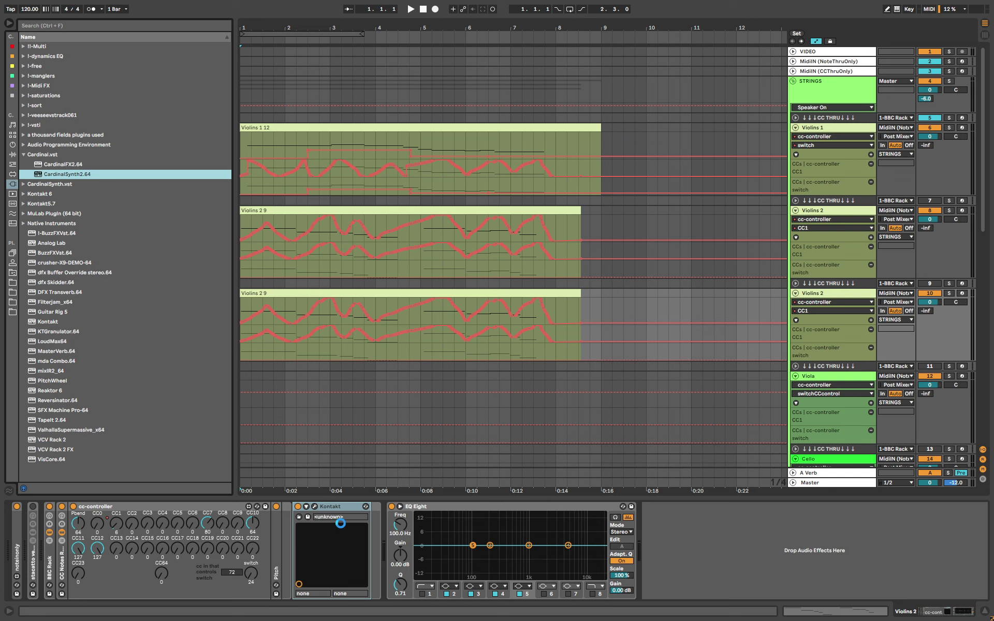
- Open the CardinalSynth2.64 interface on the duplicated Violins 2 track and view the Host MIDI module's options
{"action": "left_click_drag", "start_coordinate": [341, 523], "coordinate": [341, 524]}
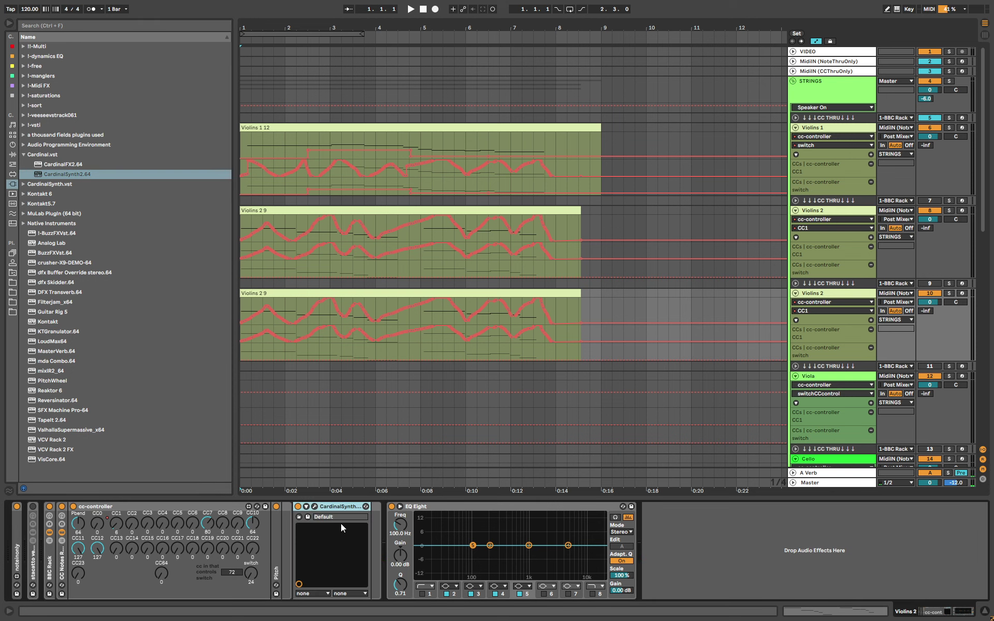
{"action": "left_click", "coordinate": [315, 507]}
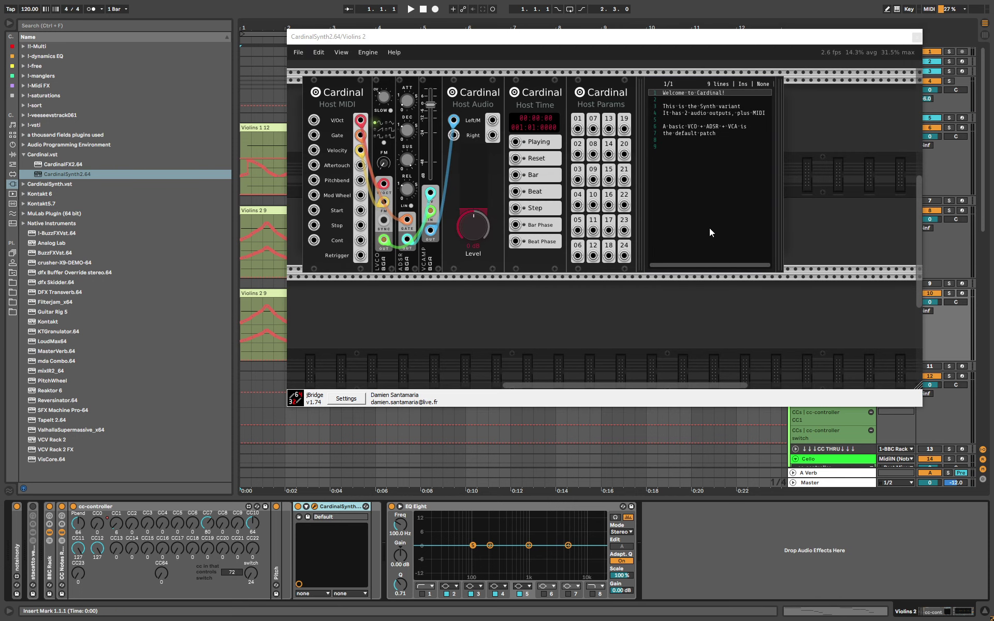
{"action": "right_click", "coordinate": [334, 94]}
{"action": "mouse_move", "coordinate": [376, 123]}
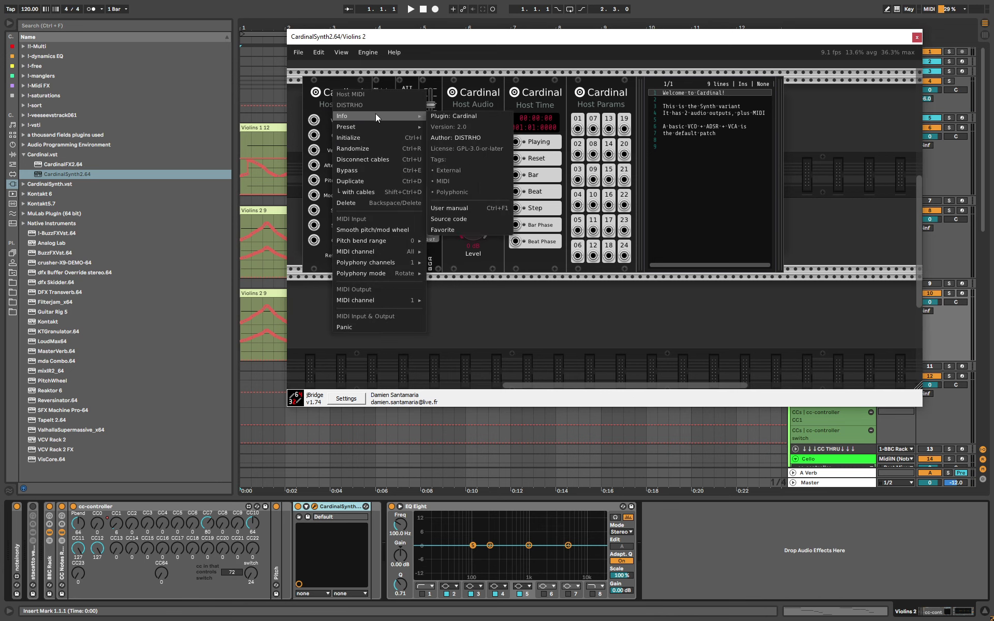
{"action": "left_click", "coordinate": [557, 327]}
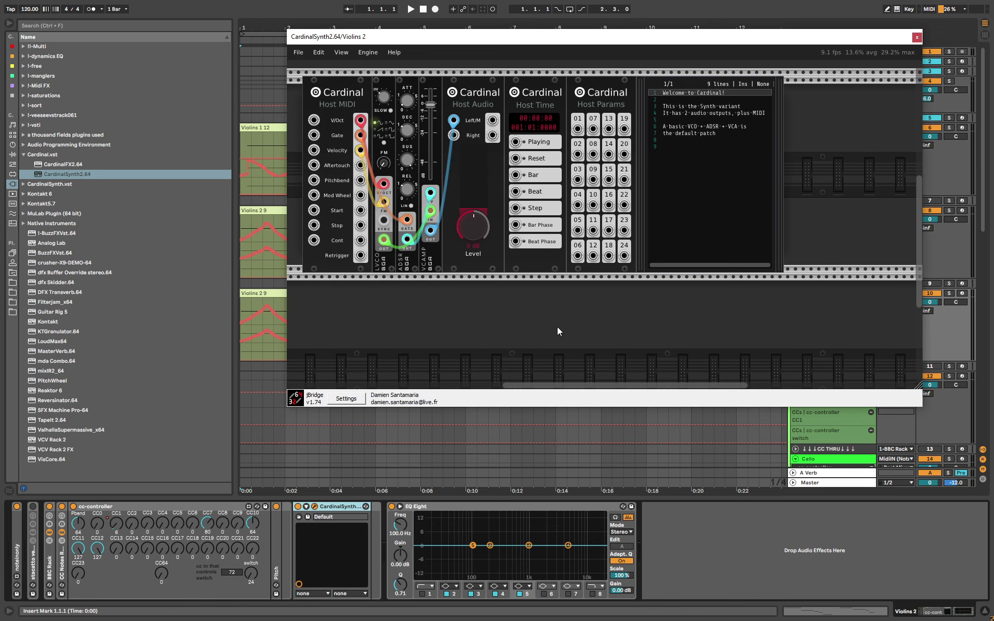
- Browse Cardinal's module library from an empty part of the rack, without adding any module
{"action": "right_click", "coordinate": [466, 294]}
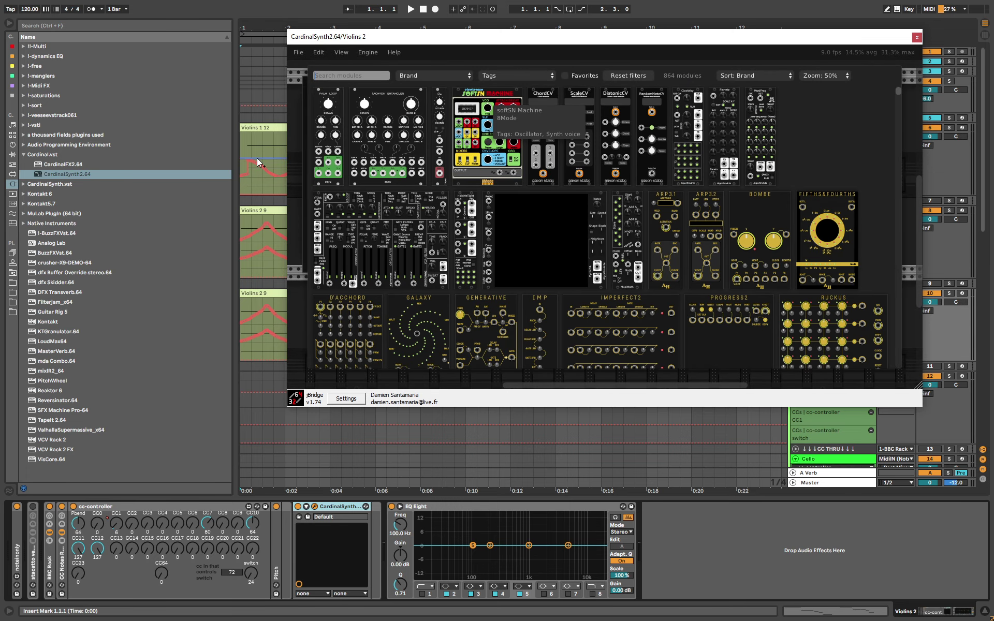
{"action": "left_click", "coordinate": [299, 179]}
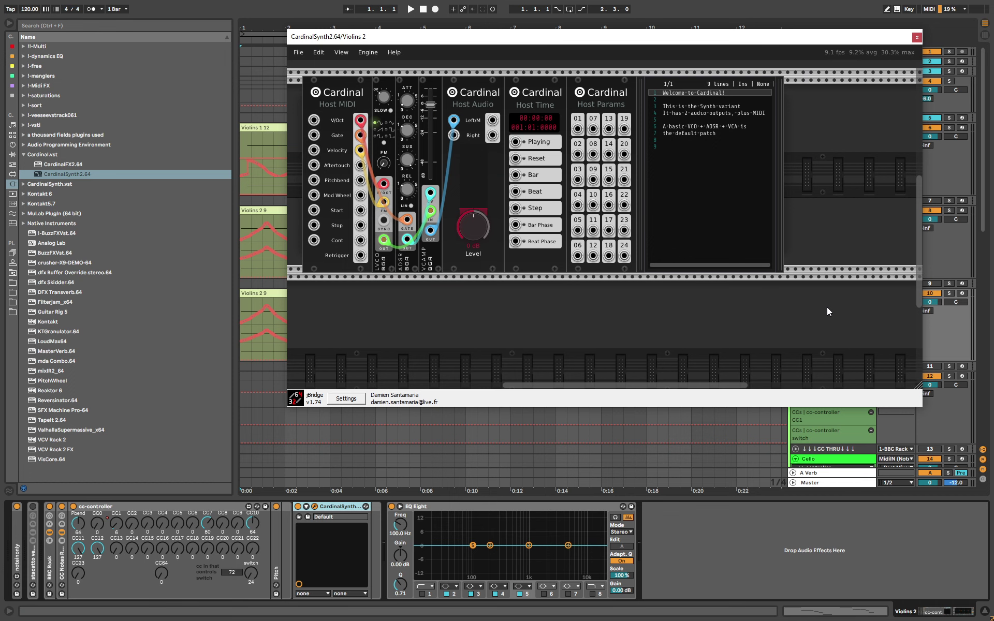
{"action": "right_click", "coordinate": [407, 295]}
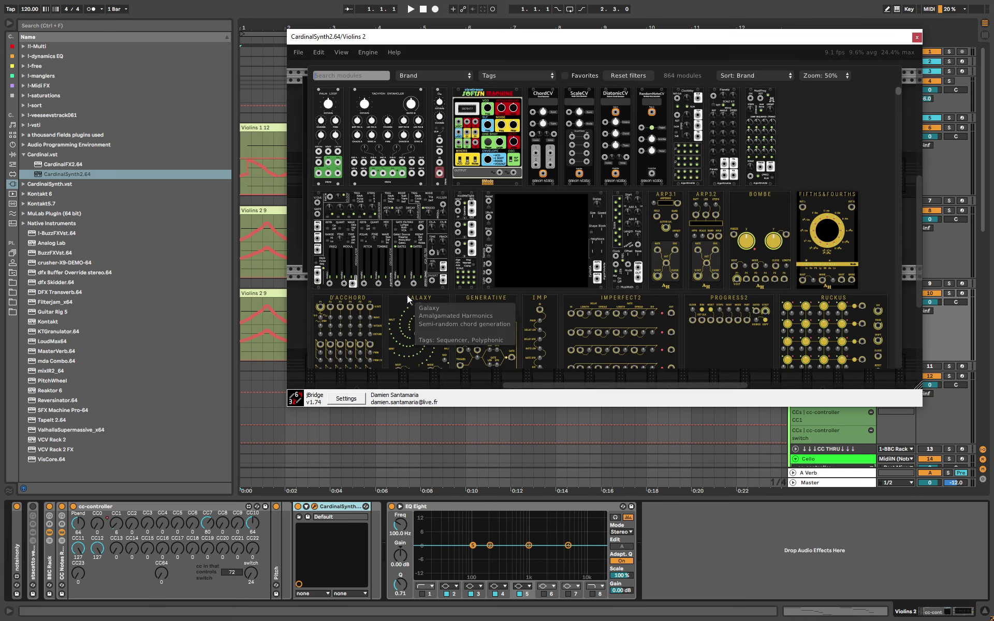
{"action": "left_click", "coordinate": [297, 165]}
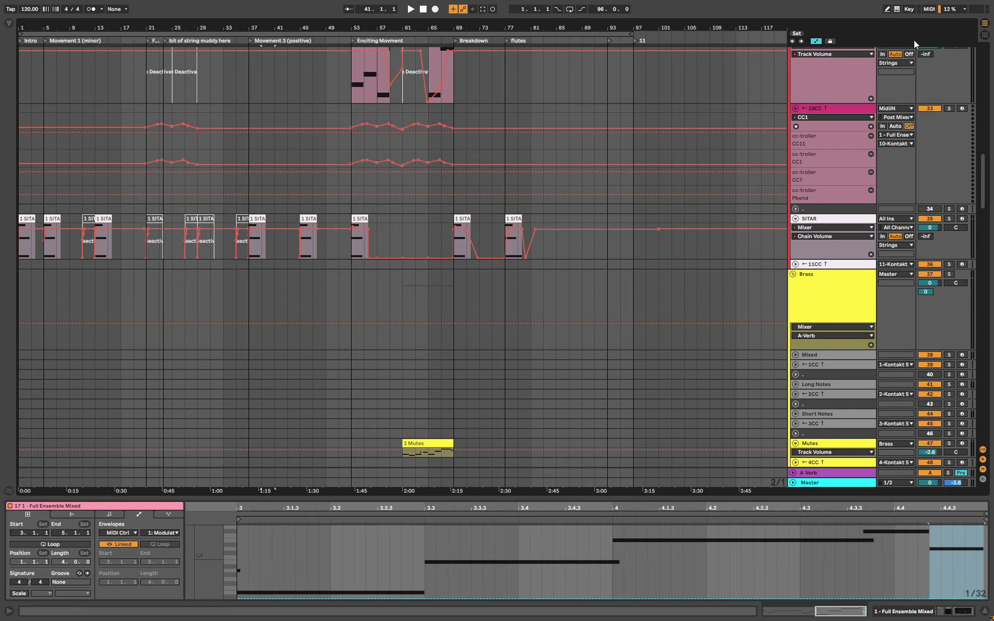
- Show the Violins 1 device chain and unfold its Pitch device
{"action": "scroll", "coordinate": [983, 167], "scroll_direction": "up", "scroll_amount": 10}
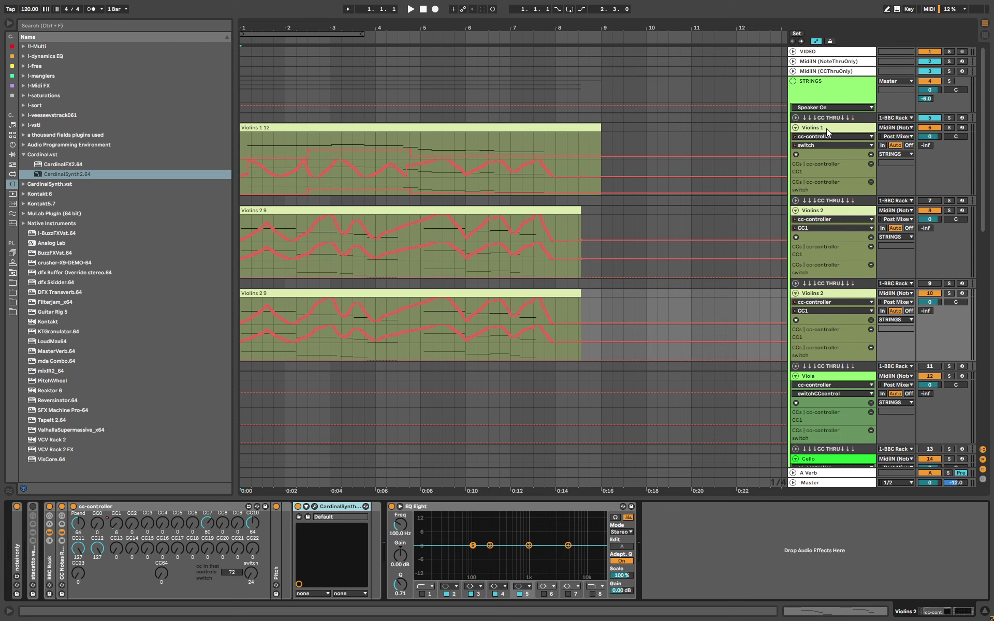
{"action": "left_click", "coordinate": [816, 128]}
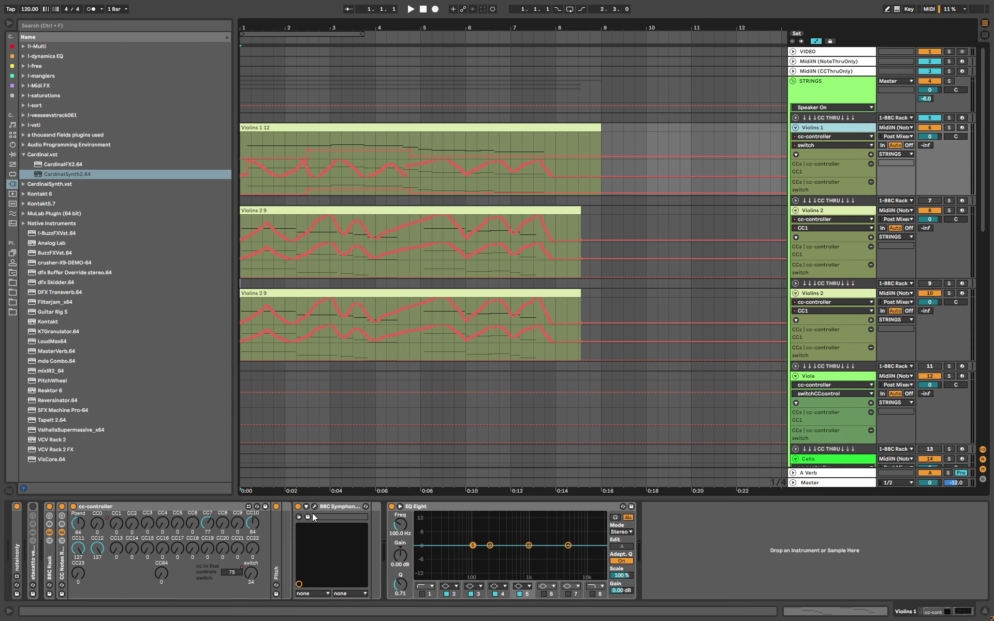
{"action": "double_click", "coordinate": [275, 532]}
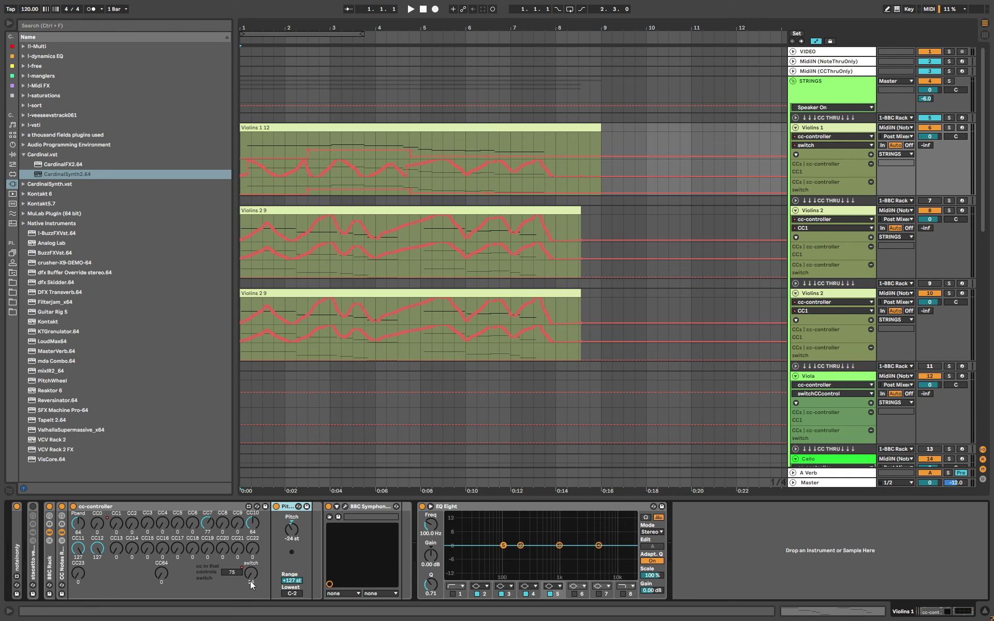
- Switch Violins 1 to the Tremolo articulation with the keyswitches in the BBC Symphony Orchestra plug-in, and close its window
{"action": "left_click", "coordinate": [346, 507]}
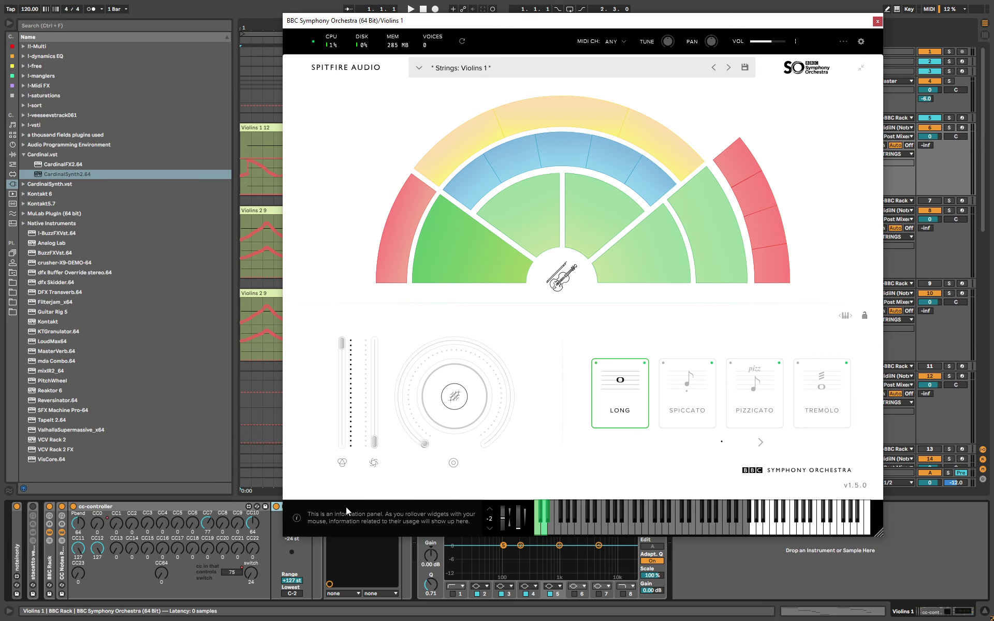
{"action": "left_click", "coordinate": [539, 517]}
{"action": "left_click", "coordinate": [543, 518]}
{"action": "left_click", "coordinate": [548, 517]}
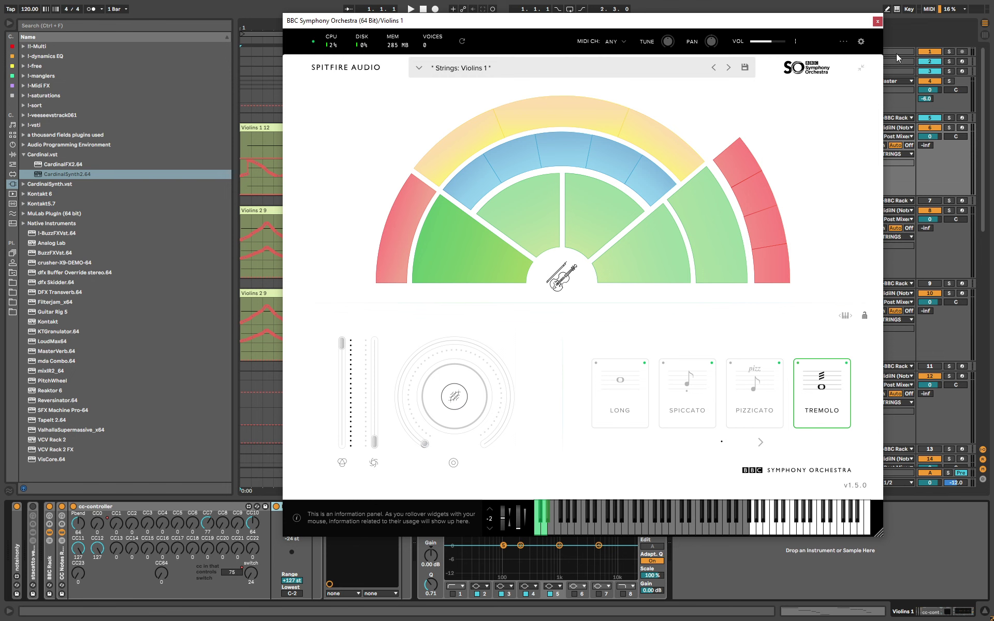
{"action": "left_click", "coordinate": [878, 22]}
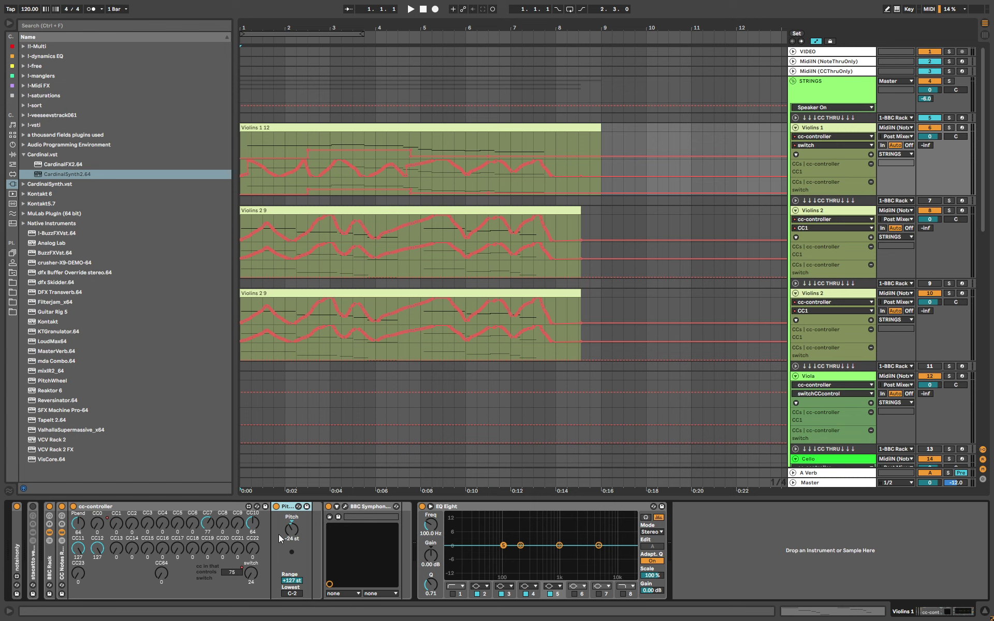
- Show the Pitch automation on Violins 1, override the cc-controller's switch dial, and re-enable the automation
{"action": "left_click_drag", "start_coordinate": [289, 532], "coordinate": [294, 513]}
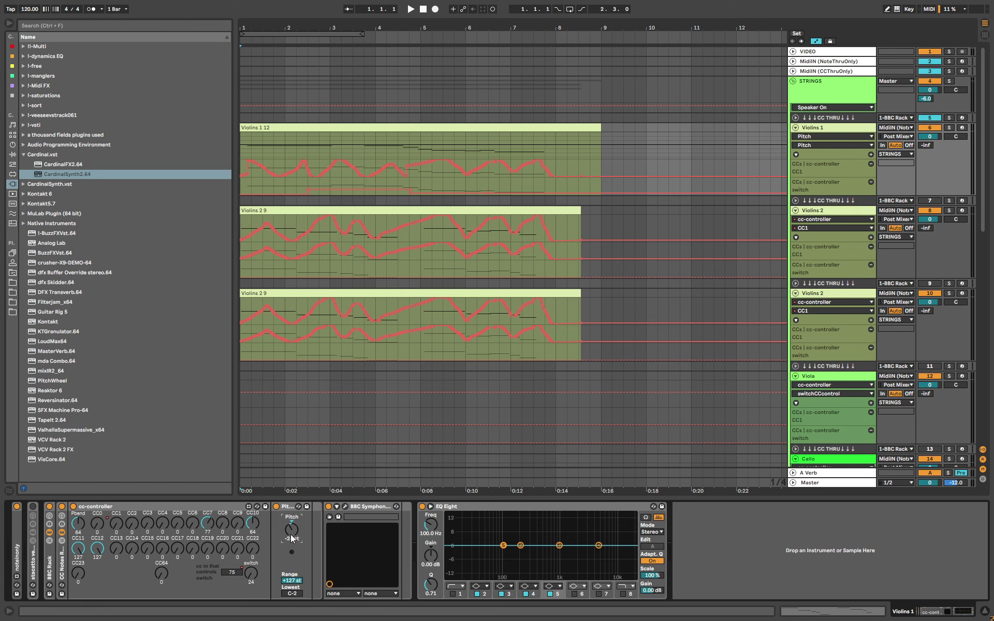
{"action": "left_click_drag", "start_coordinate": [251, 573], "coordinate": [251, 567]}
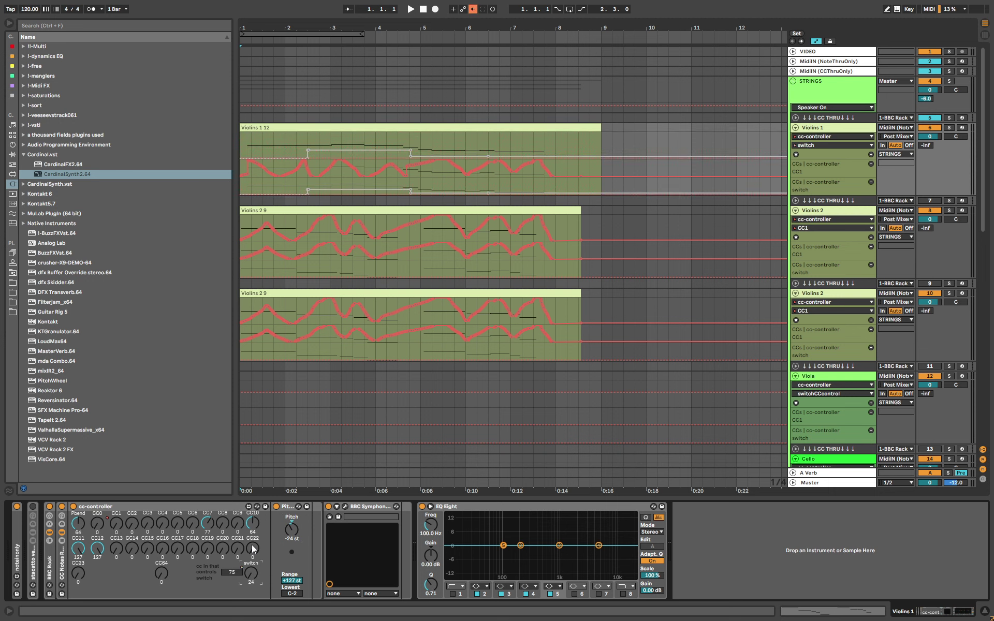
{"action": "left_click", "coordinate": [472, 9]}
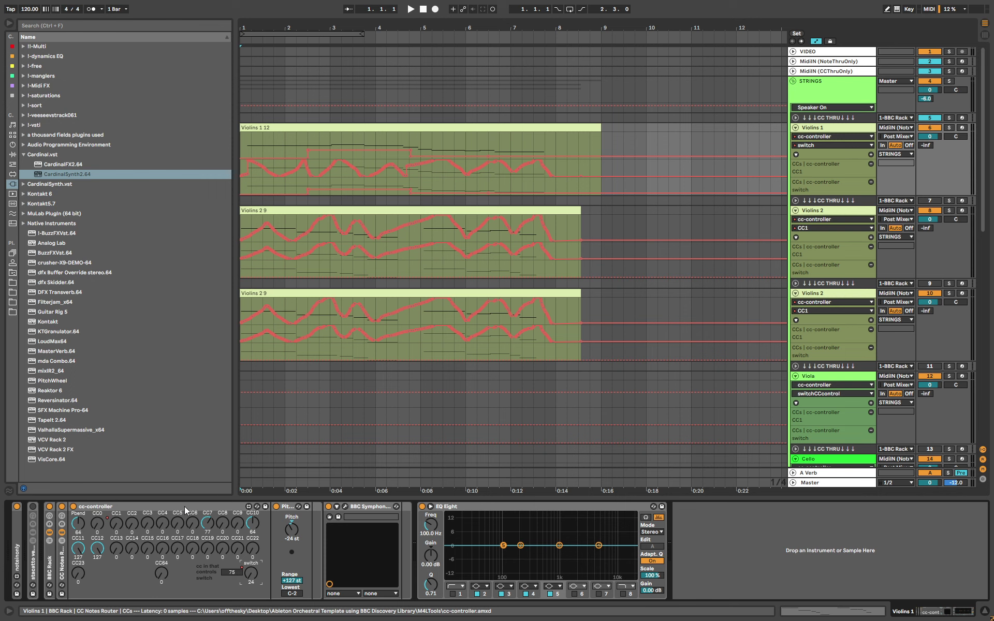
- Demonstrate twice how touching the cc-controller's switch dial overrides its automation, re-enabling the automation each time
{"action": "left_click_drag", "start_coordinate": [247, 575], "coordinate": [249, 576]}
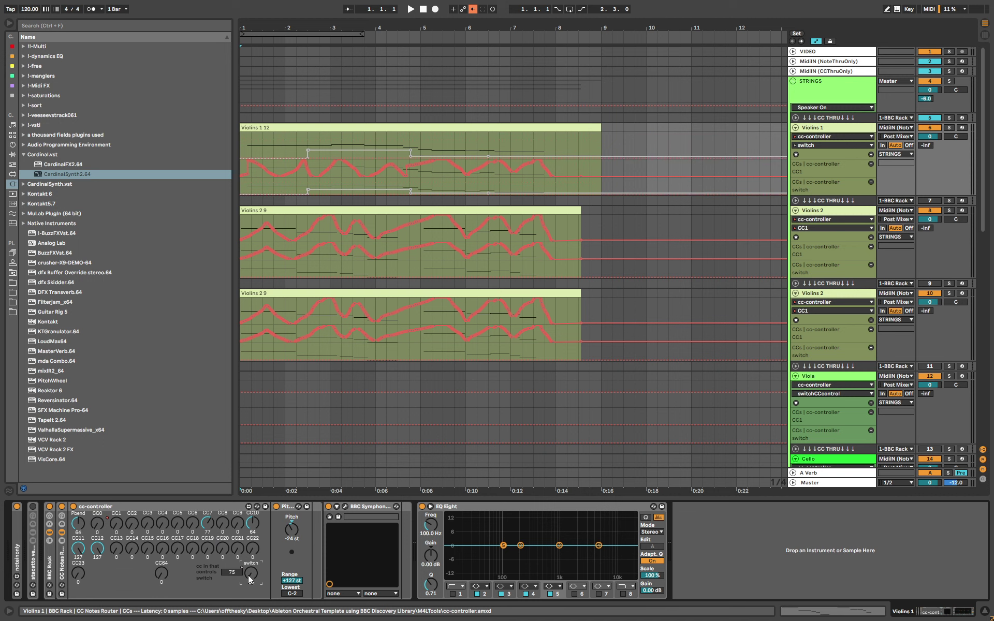
{"action": "mouse_move", "coordinate": [248, 578]}
{"action": "left_mouse_down"}
{"action": "mouse_move", "coordinate": [249, 568]}
{"action": "mouse_move", "coordinate": [249, 579]}
{"action": "left_mouse_up"}
{"action": "left_click", "coordinate": [158, 509]}
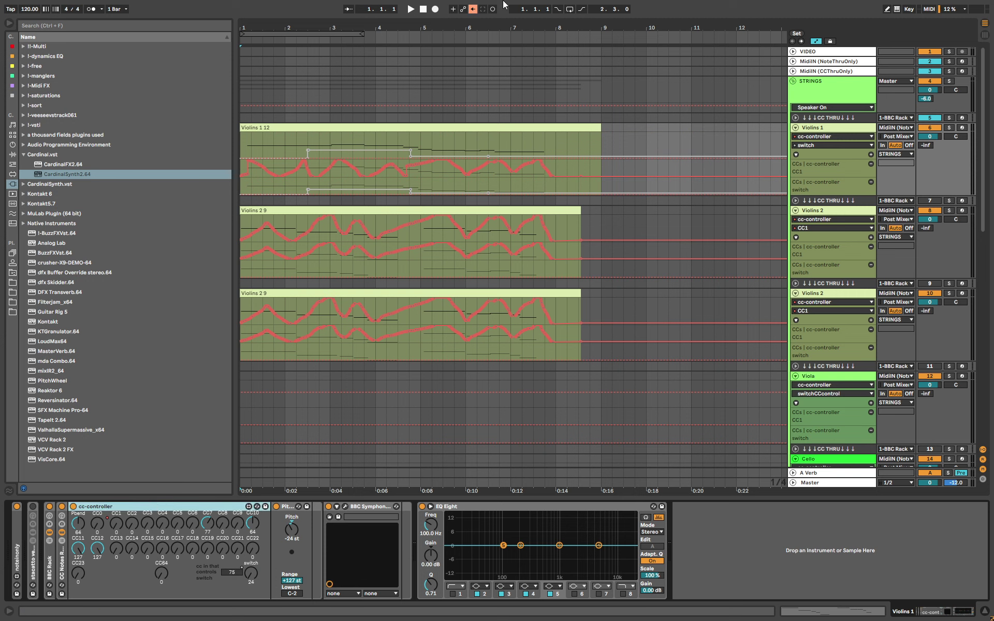
{"action": "left_click", "coordinate": [473, 9]}
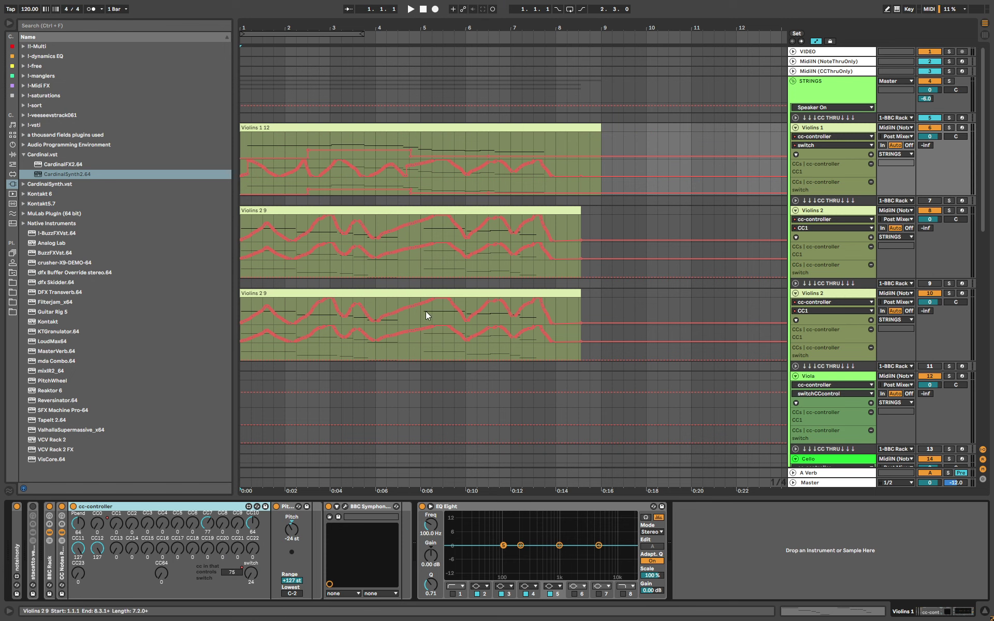
{"action": "left_click", "coordinate": [251, 574]}
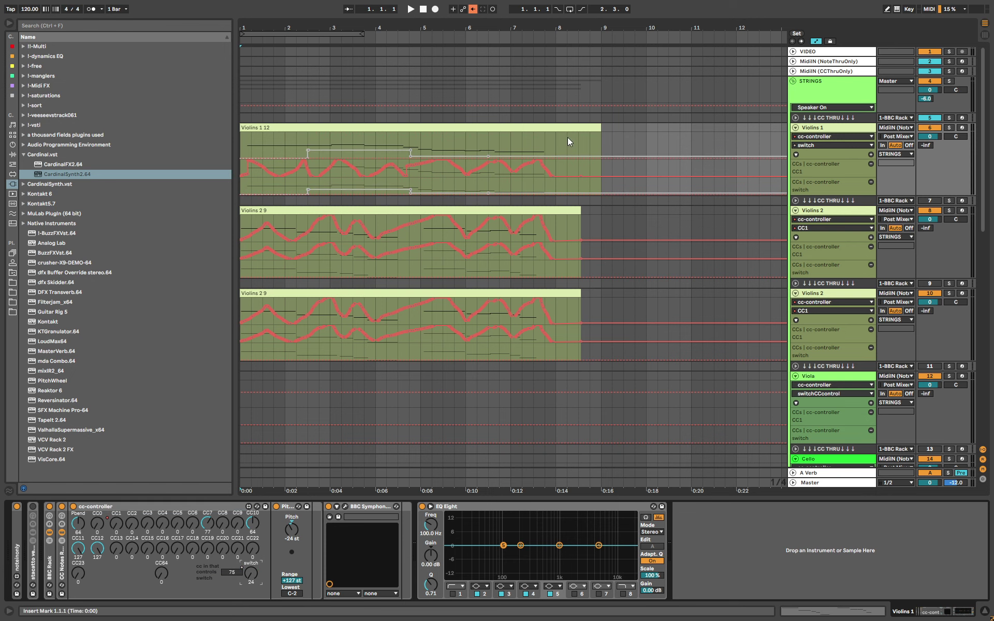
{"action": "left_click", "coordinate": [473, 8]}
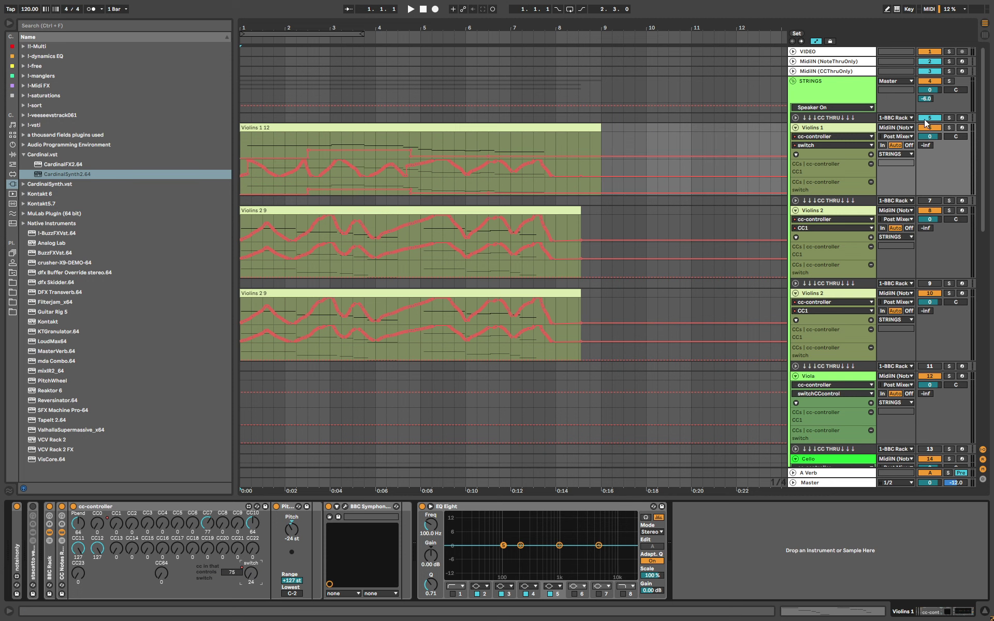
- Fold the STRINGS and PERC groups, and unfold the WOODS group
{"action": "left_click", "coordinate": [852, 82]}
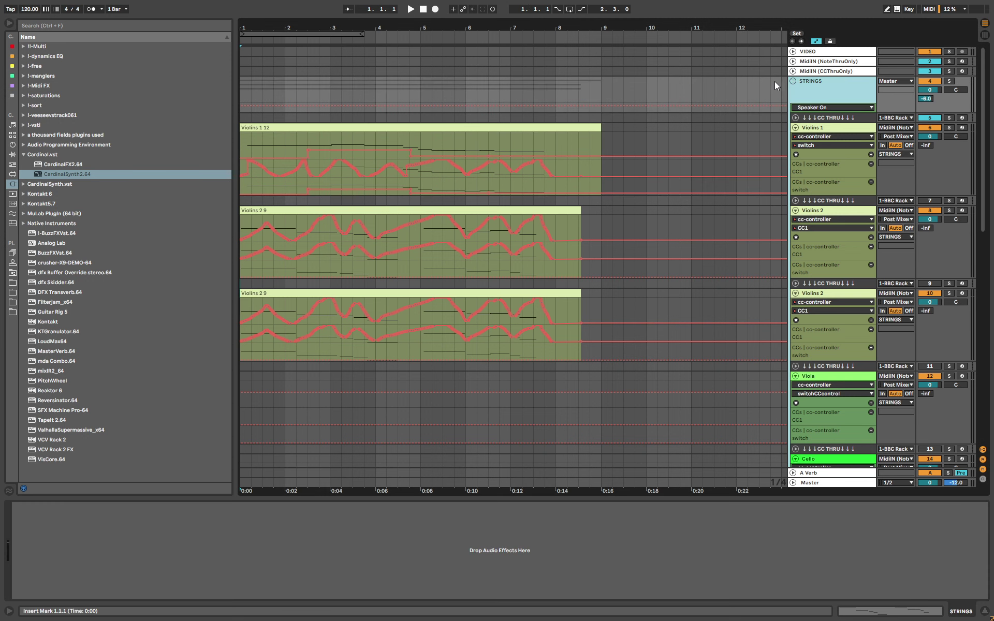
{"action": "left_click", "coordinate": [793, 82]}
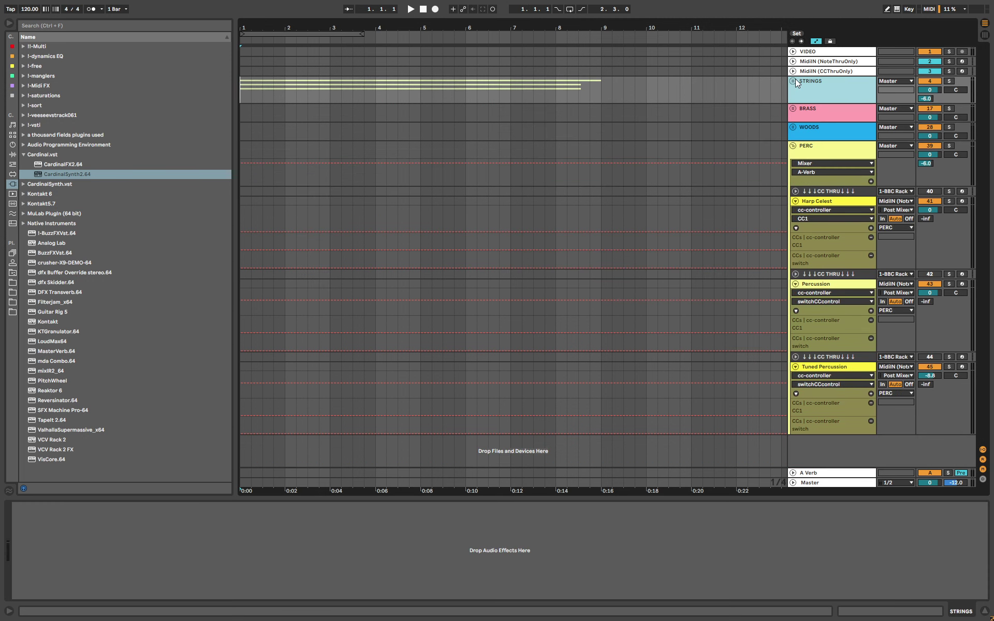
{"action": "left_click", "coordinate": [793, 147]}
{"action": "left_click", "coordinate": [791, 147]}
{"action": "left_click", "coordinate": [791, 147]}
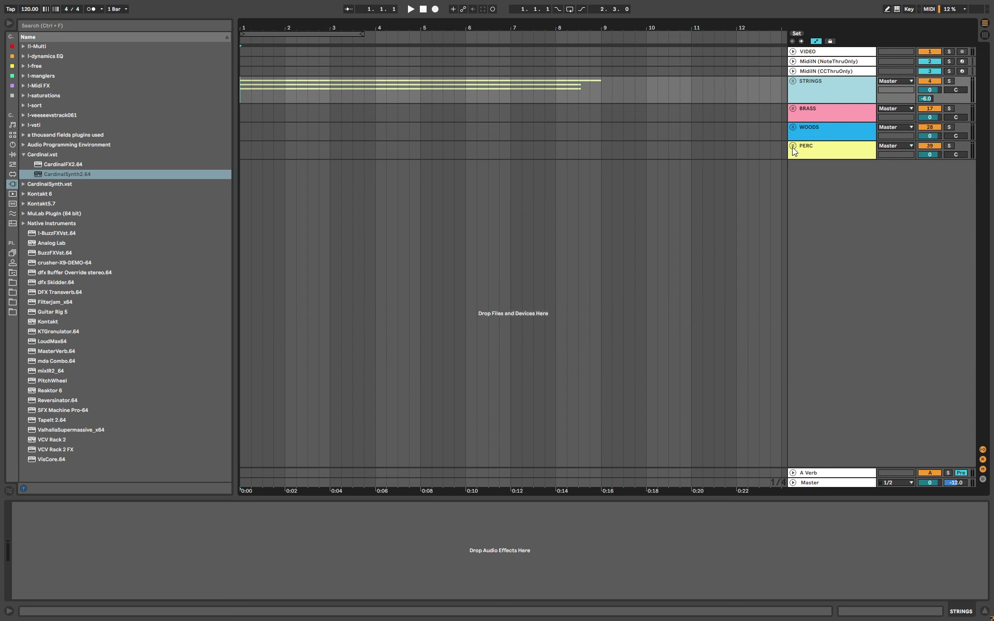
{"action": "left_click", "coordinate": [793, 124]}
{"action": "left_click", "coordinate": [794, 125]}
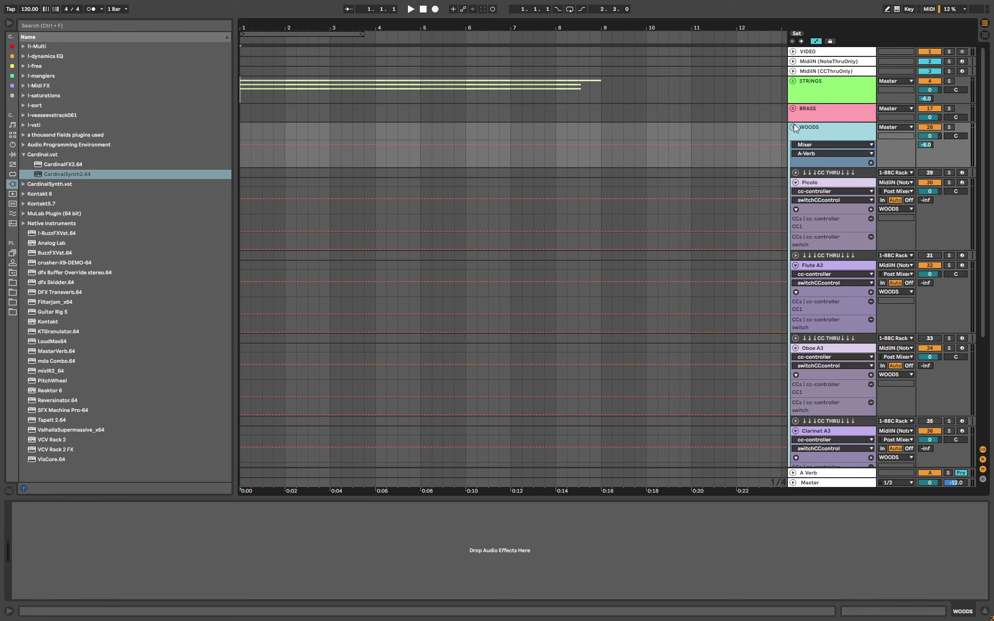
- Unfold the STRINGS group, and compare its tracks with the string tracks in the other open Live project
{"action": "left_click", "coordinate": [794, 82]}
{"action": "left_click", "coordinate": [829, 126]}
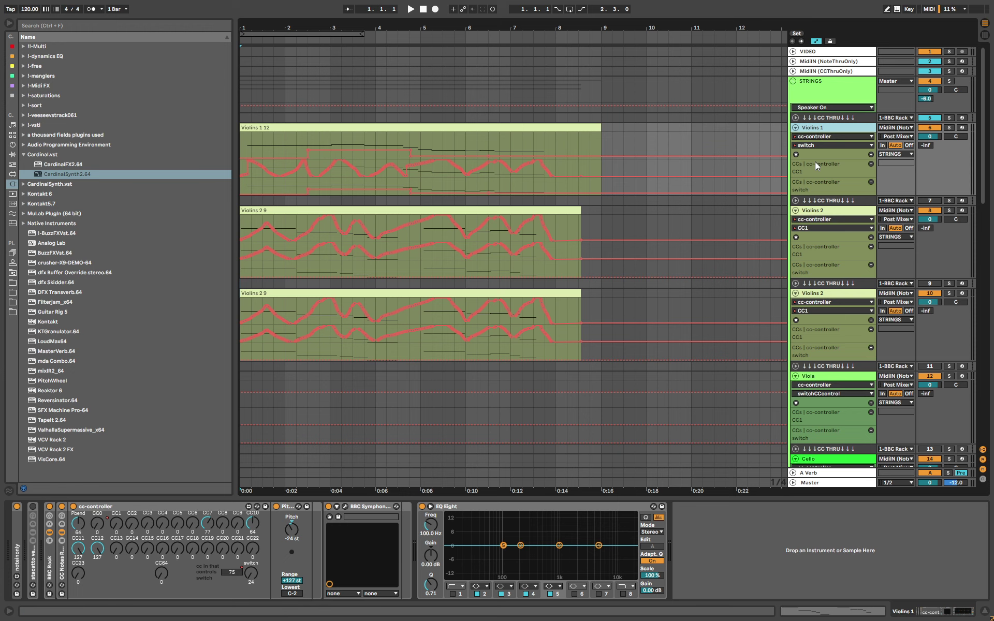
{"action": "left_click", "coordinate": [819, 93]}
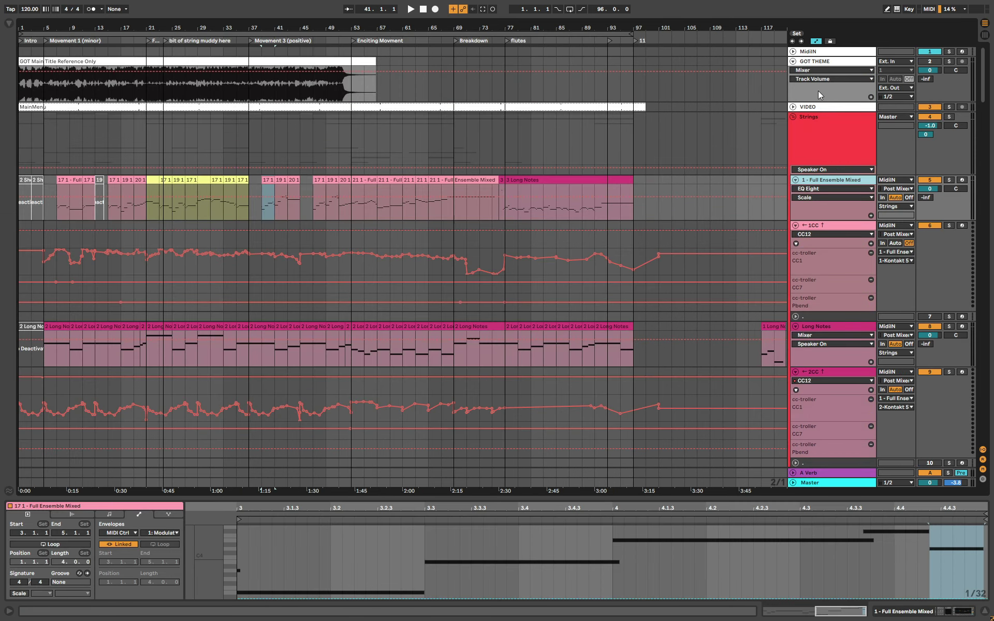
{"action": "scroll", "coordinate": [409, 229], "scroll_direction": "down", "scroll_amount": 15}
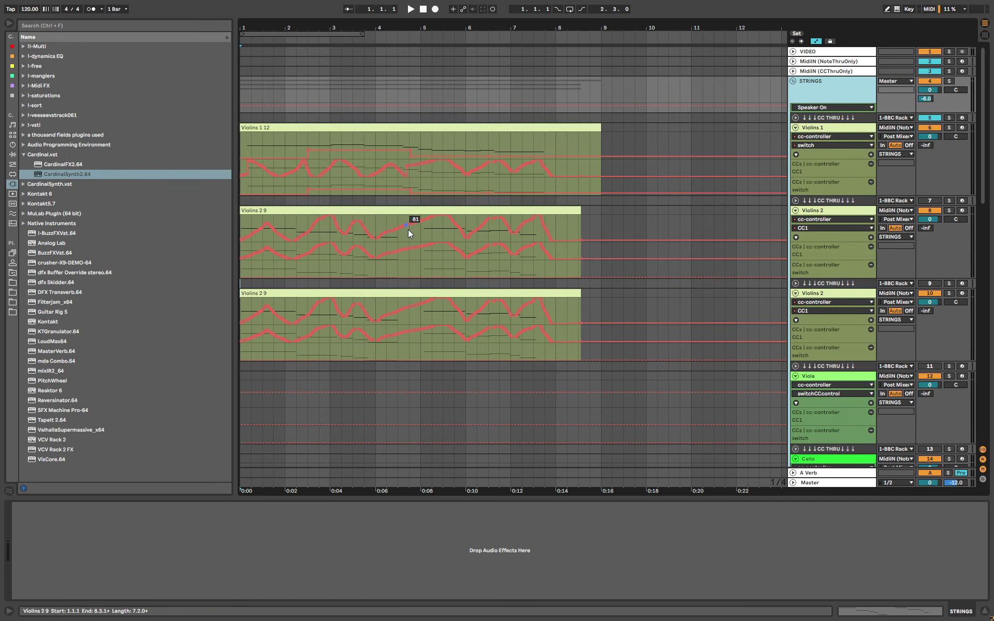
- Check Ableton Live 11 Suite's memory use in Task Manager, and close Task Manager
{"action": "left_click", "coordinate": [408, 229]}
{"action": "key", "text": "ctrl+shift+Escape"}
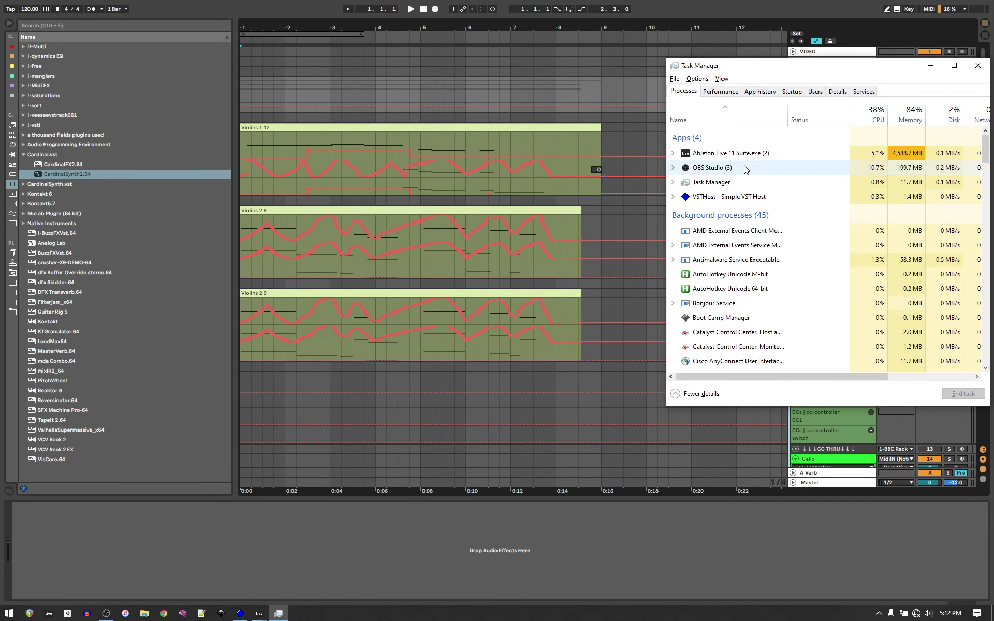
{"action": "left_click", "coordinate": [778, 153]}
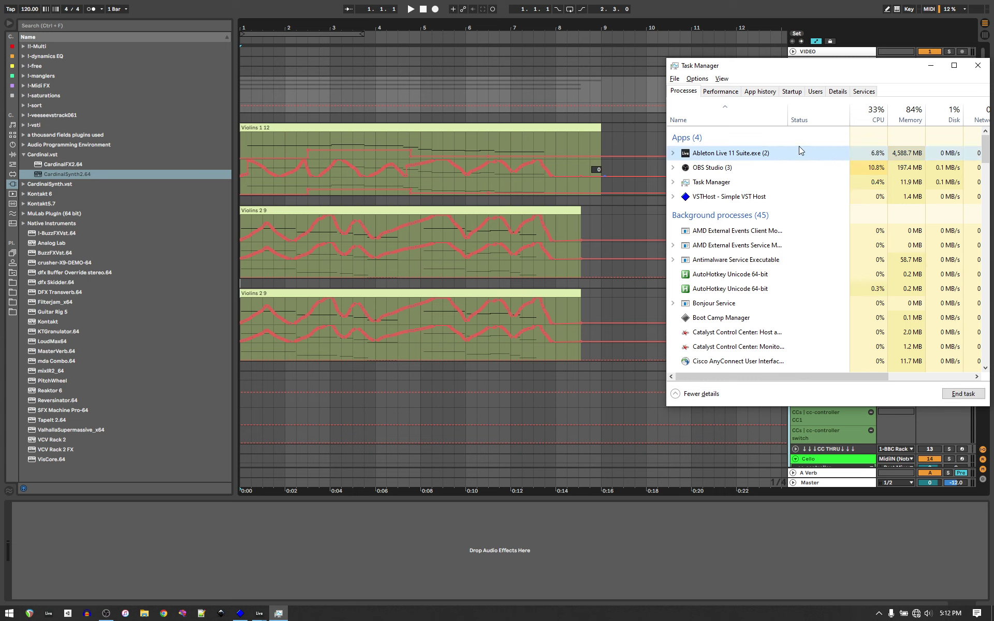
{"action": "left_click", "coordinate": [976, 66]}
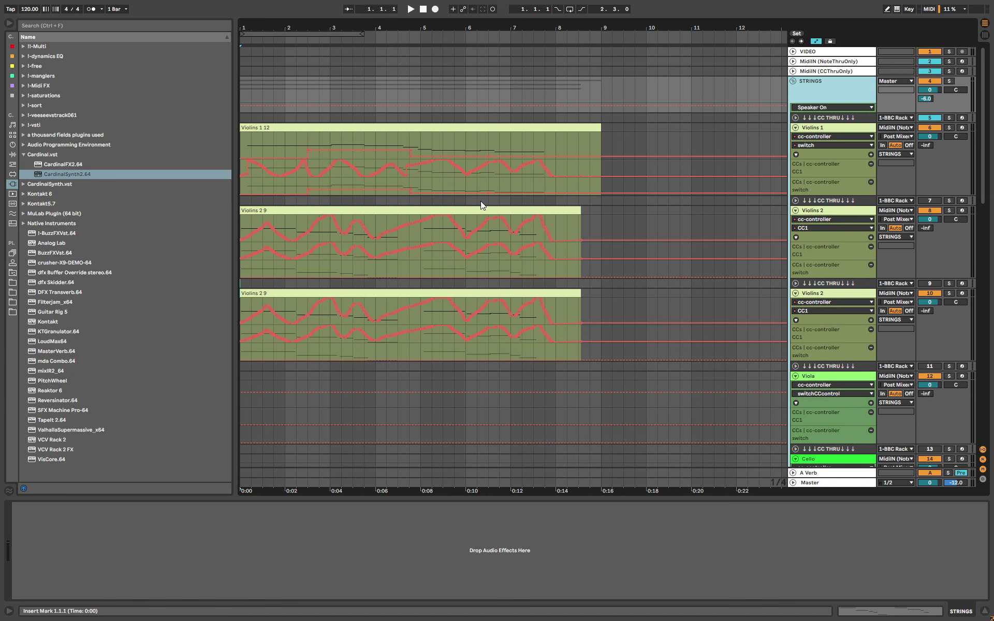
- Look through the tracks inside the STRINGS group, and fold the group
{"action": "scroll", "coordinate": [482, 228], "scroll_direction": "down", "scroll_amount": 5}
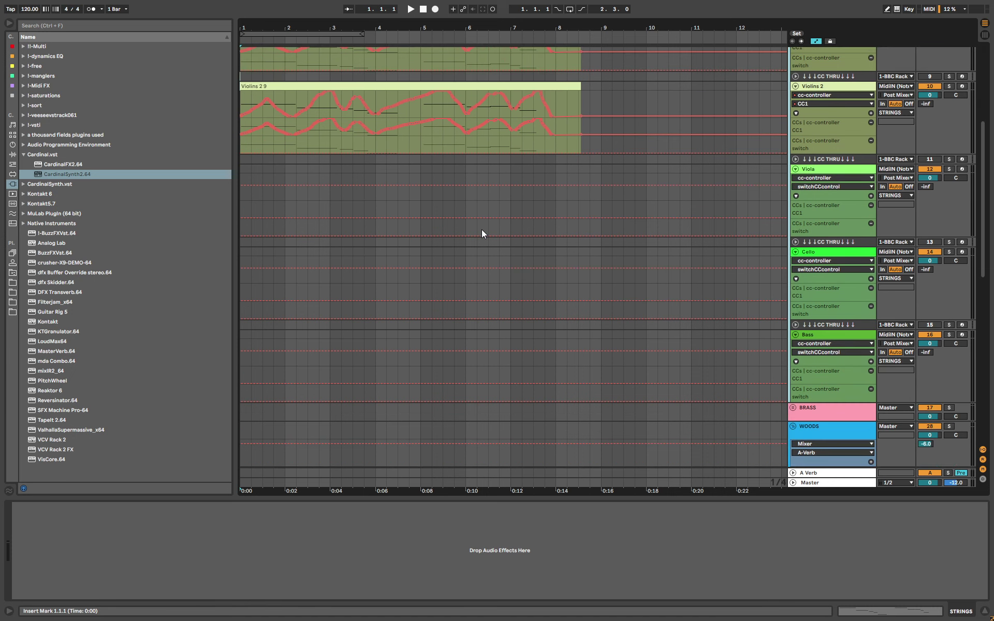
{"action": "scroll", "coordinate": [481, 228], "scroll_direction": "up", "scroll_amount": 5}
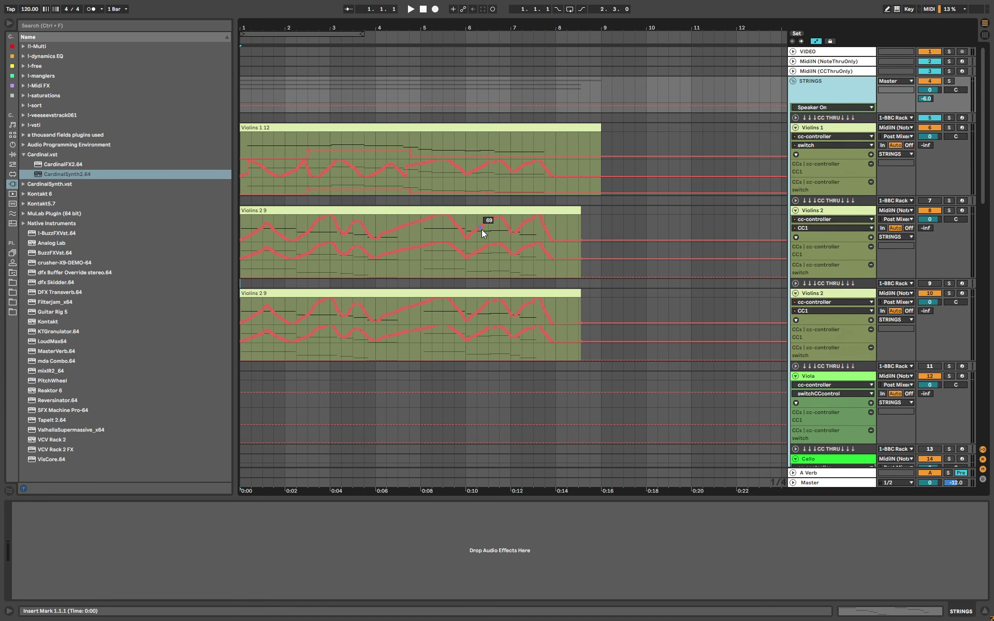
{"action": "left_click", "coordinate": [794, 79]}
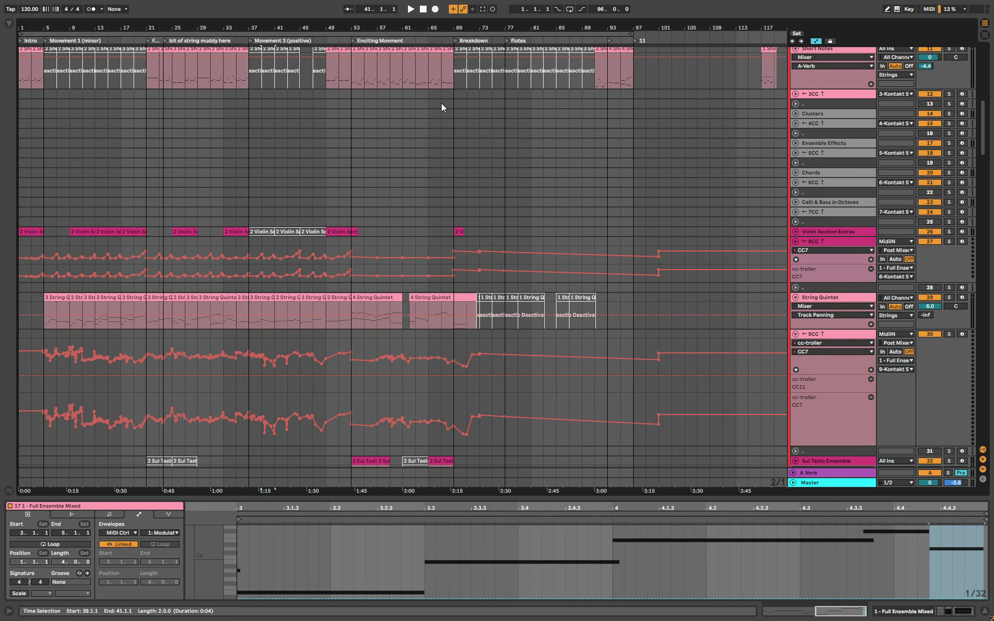
- Copy bars 1 to 97 across all tracks of the older project and paste the section at bar 139
{"action": "left_click_drag", "start_coordinate": [447, 26], "coordinate": [403, 23]}
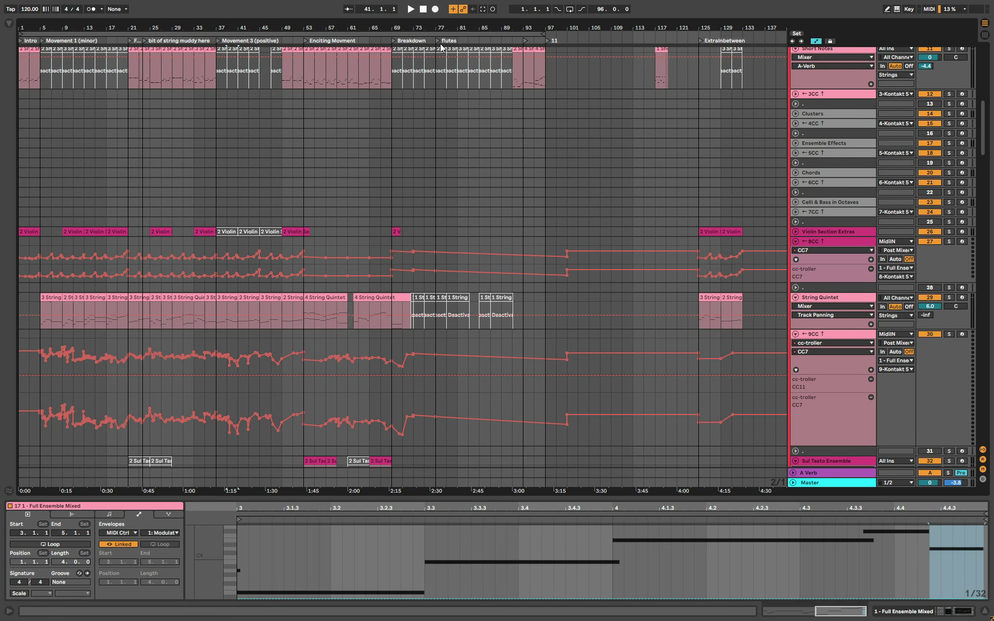
{"action": "left_click", "coordinate": [544, 483]}
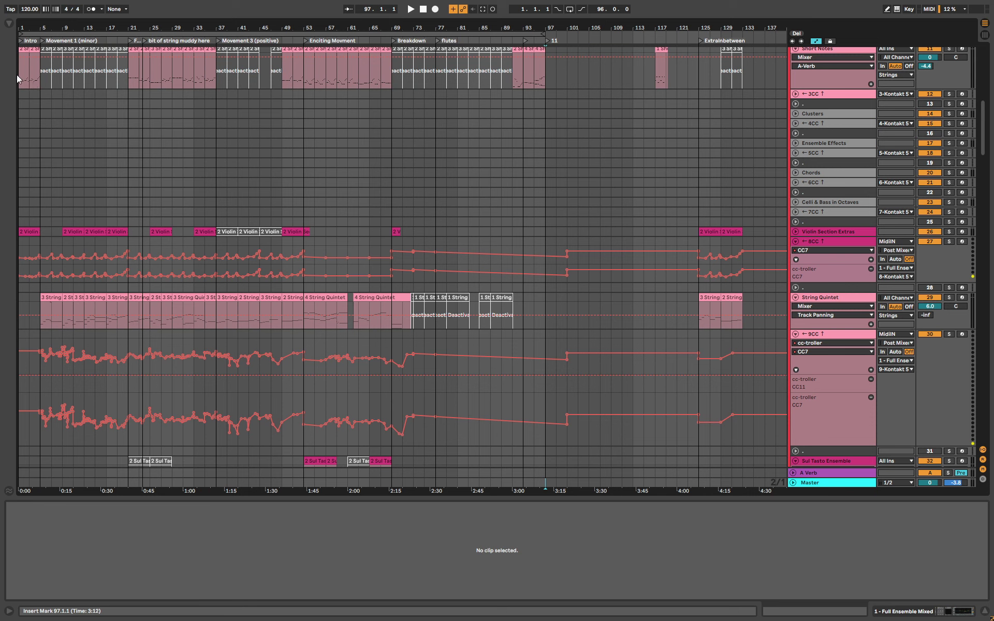
{"action": "key", "text": "ctrl+a"}
{"action": "scroll", "coordinate": [325, 244], "scroll_direction": "up", "scroll_amount": 10}
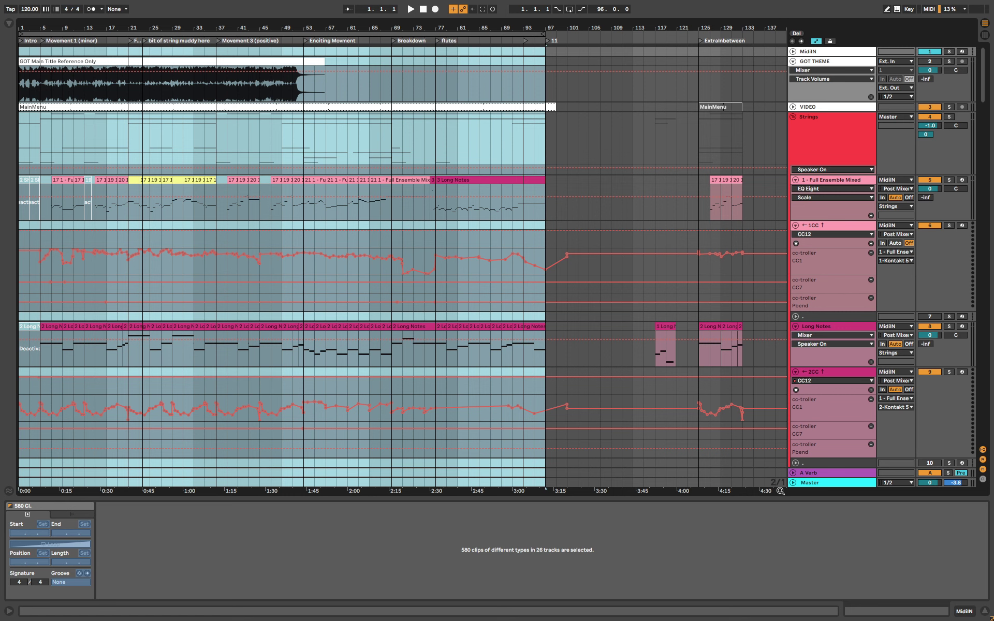
{"action": "left_click_drag", "start_coordinate": [774, 484], "coordinate": [805, 15]}
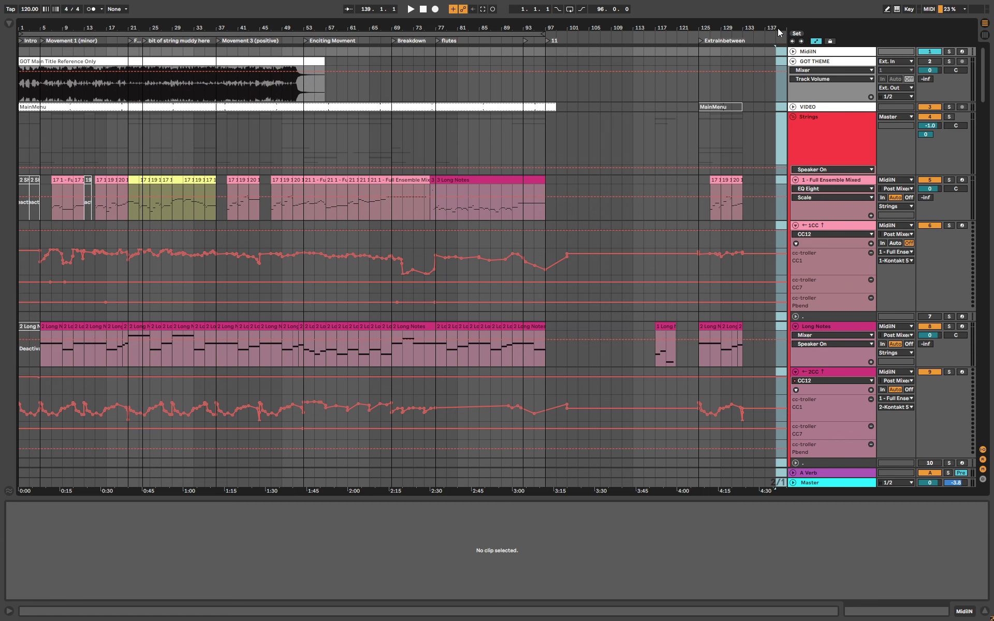
{"action": "key", "text": "ctrl+a"}
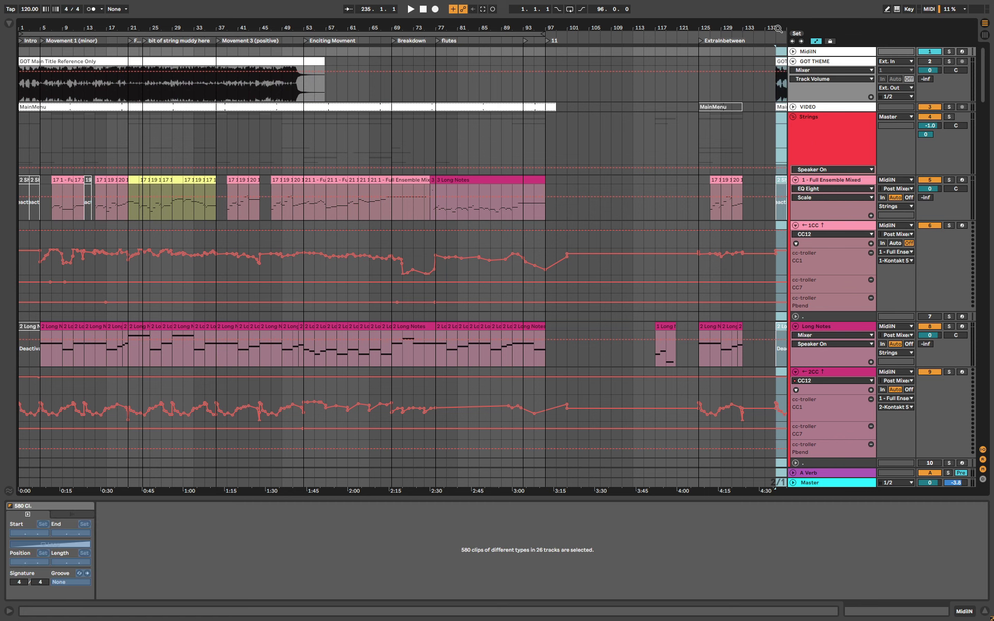
{"action": "left_click_drag", "start_coordinate": [778, 29], "coordinate": [451, 8]}
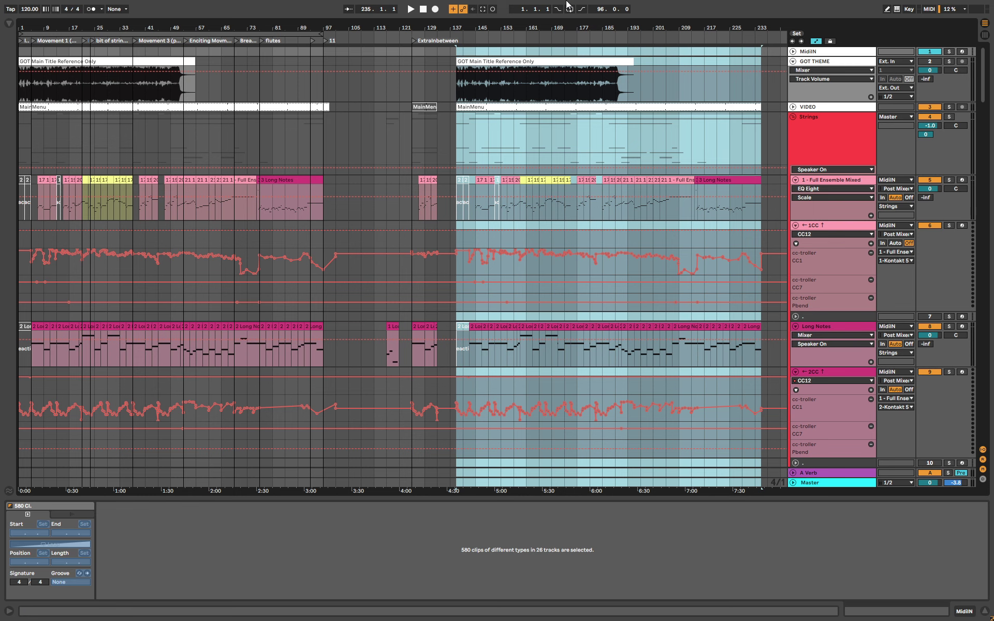
{"action": "scroll", "coordinate": [953, 172], "scroll_direction": "down", "scroll_amount": 15}
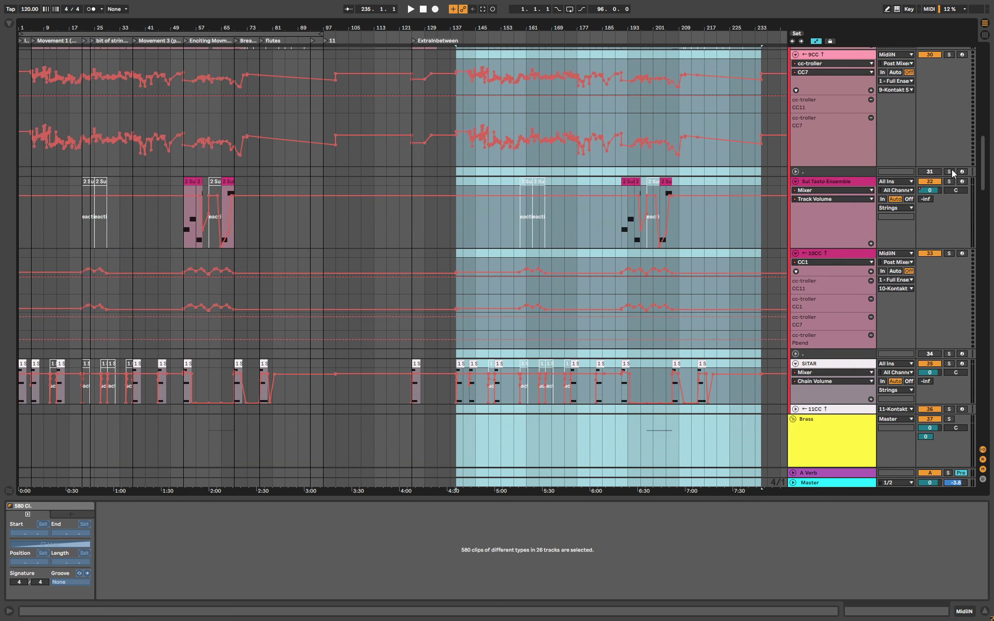
{"action": "mouse_move", "coordinate": [983, 151]}
{"action": "left_mouse_down"}
{"action": "mouse_move", "coordinate": [988, 409]}
{"action": "mouse_move", "coordinate": [979, 93]}
{"action": "mouse_move", "coordinate": [984, 331]}
{"action": "mouse_move", "coordinate": [983, 107]}
{"action": "mouse_move", "coordinate": [974, 350]}
{"action": "mouse_move", "coordinate": [992, 71]}
{"action": "mouse_move", "coordinate": [984, 155]}
{"action": "left_mouse_up"}
- Switch to the BBC Discover Template project and duplicate its folded PERC group
{"action": "key", "text": "alt+Tab"}
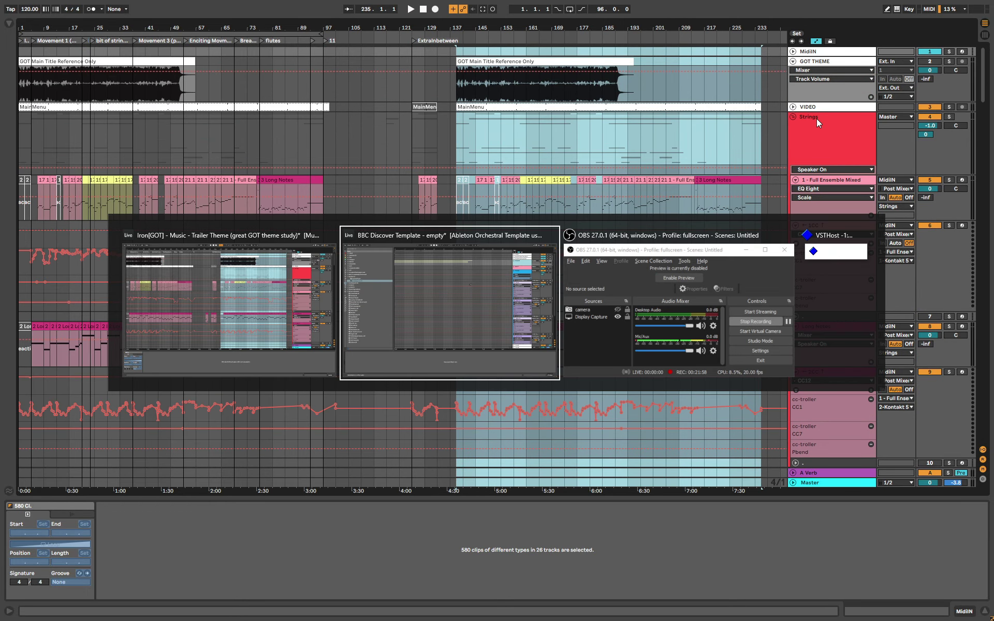
{"action": "left_click", "coordinate": [793, 125]}
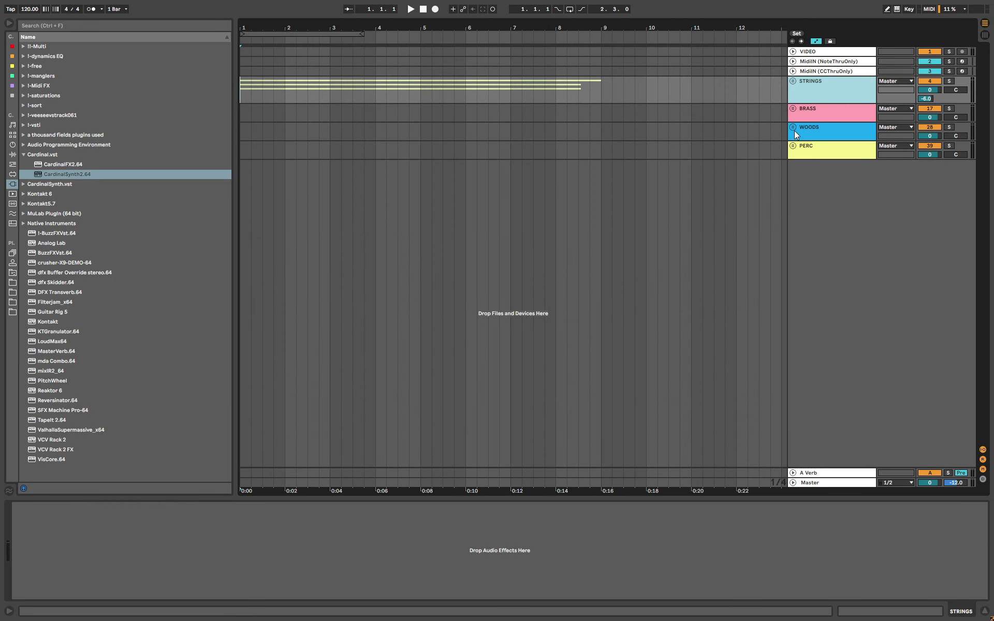
{"action": "left_click", "coordinate": [816, 147]}
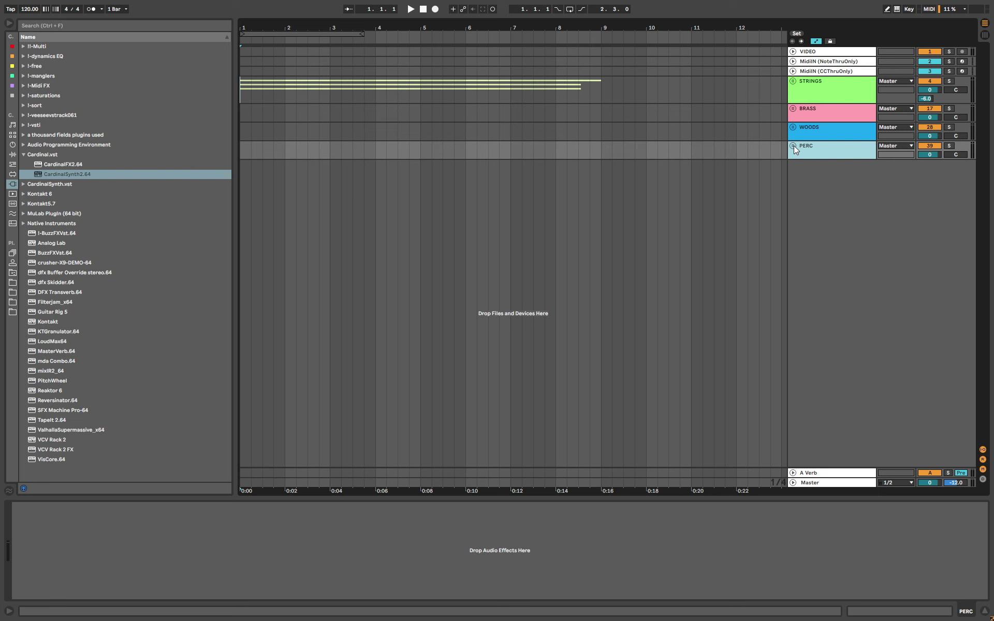
{"action": "key", "text": "ctrl+d"}
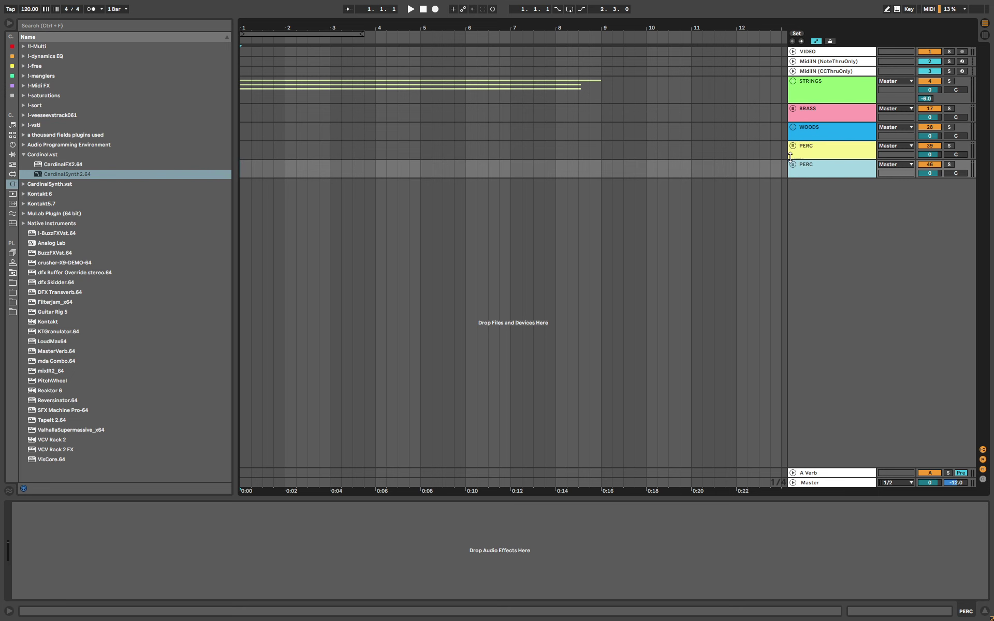
- Unfold the duplicated PERC group, inspect its tracks and the Harp Celest device chain, and fold the group
{"action": "left_click", "coordinate": [792, 164]}
{"action": "scroll", "coordinate": [967, 157], "scroll_direction": "down", "scroll_amount": 1}
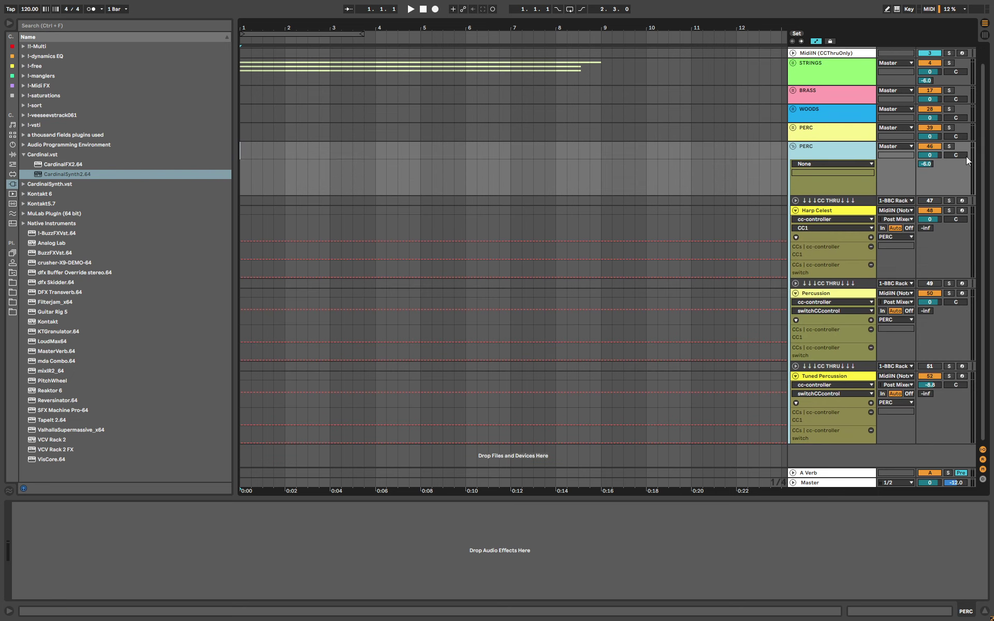
{"action": "left_click", "coordinate": [822, 209]}
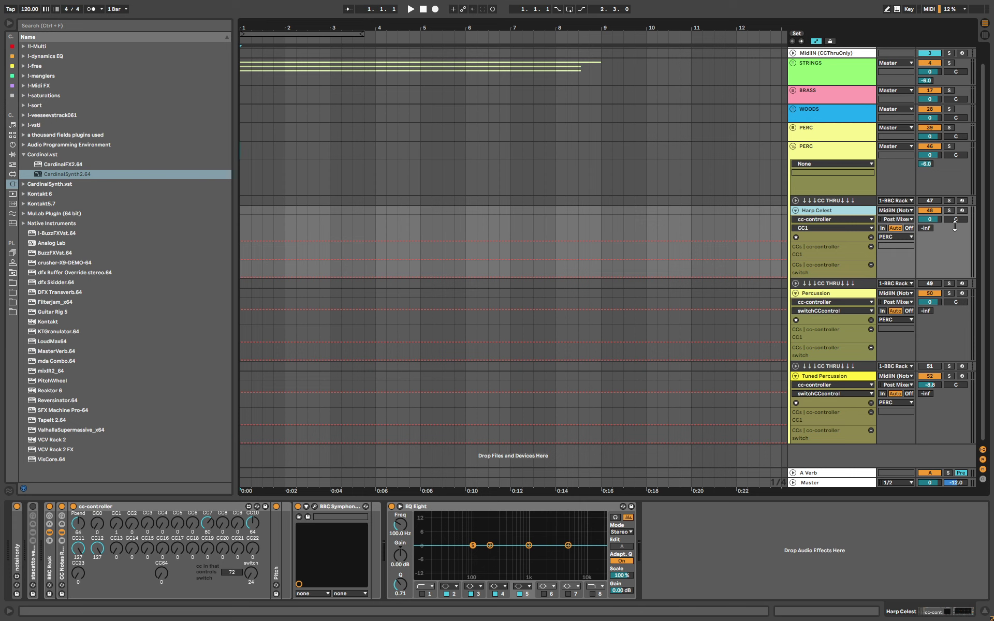
{"action": "left_click", "coordinate": [793, 147]}
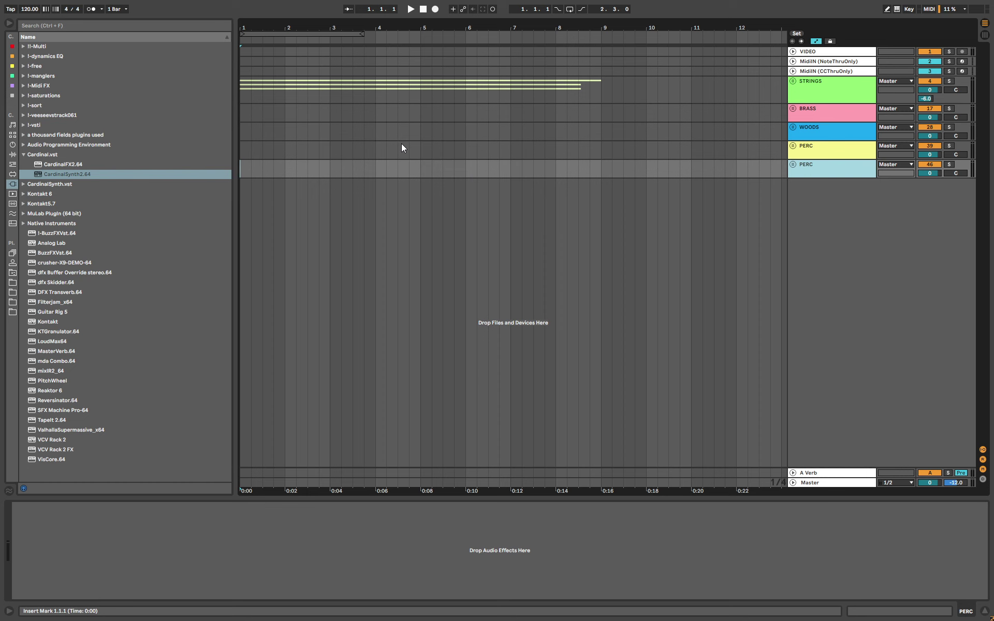
{"action": "key", "text": "alt+Tab"}
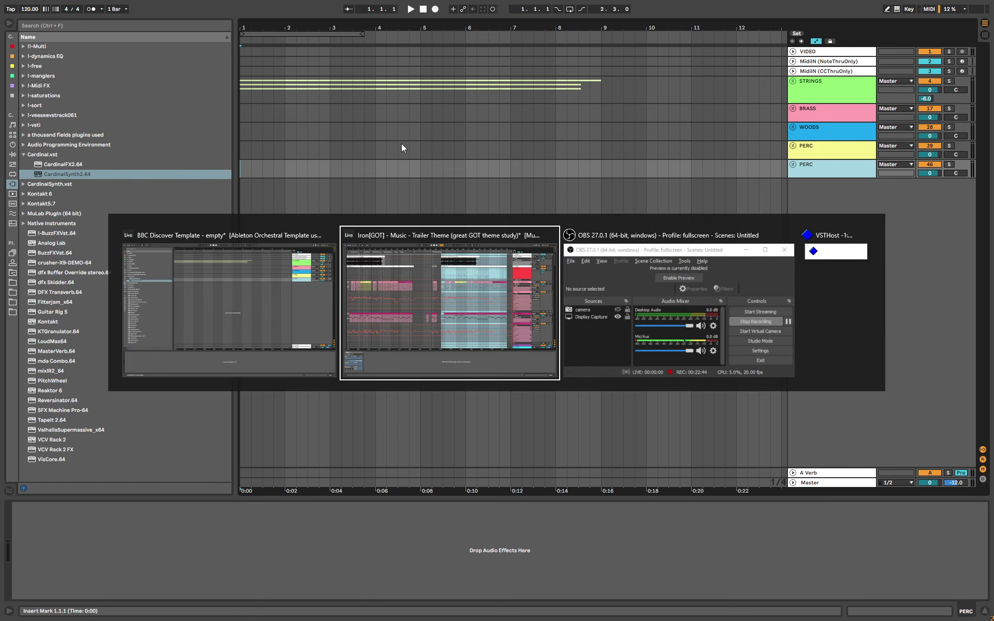
{"action": "key", "text": "Escape"}
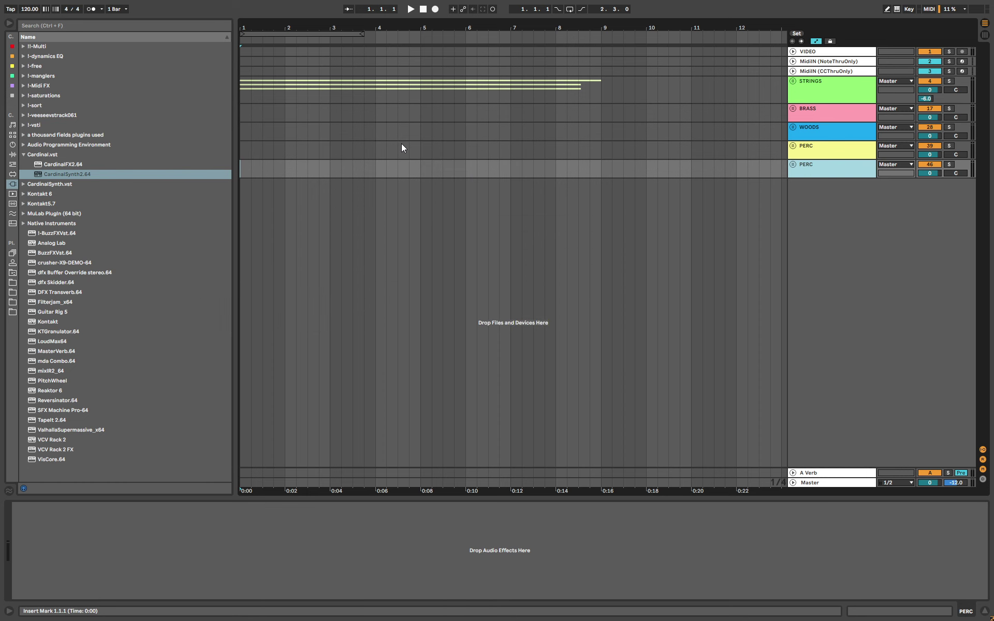